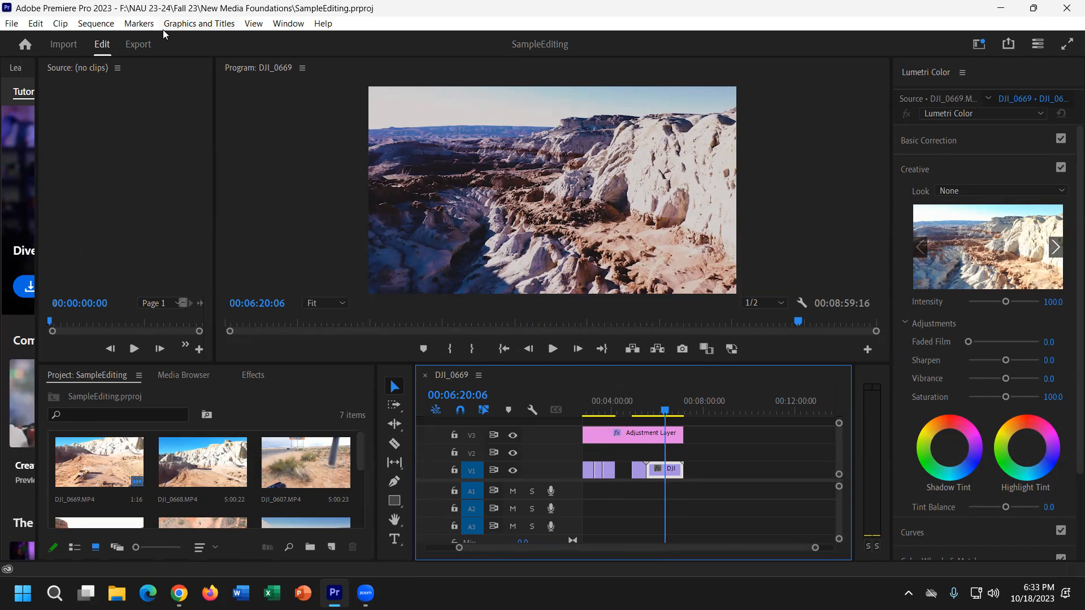
Open the Sequence Settings twice to review them, closing each time without changes.
left_click(108, 23)
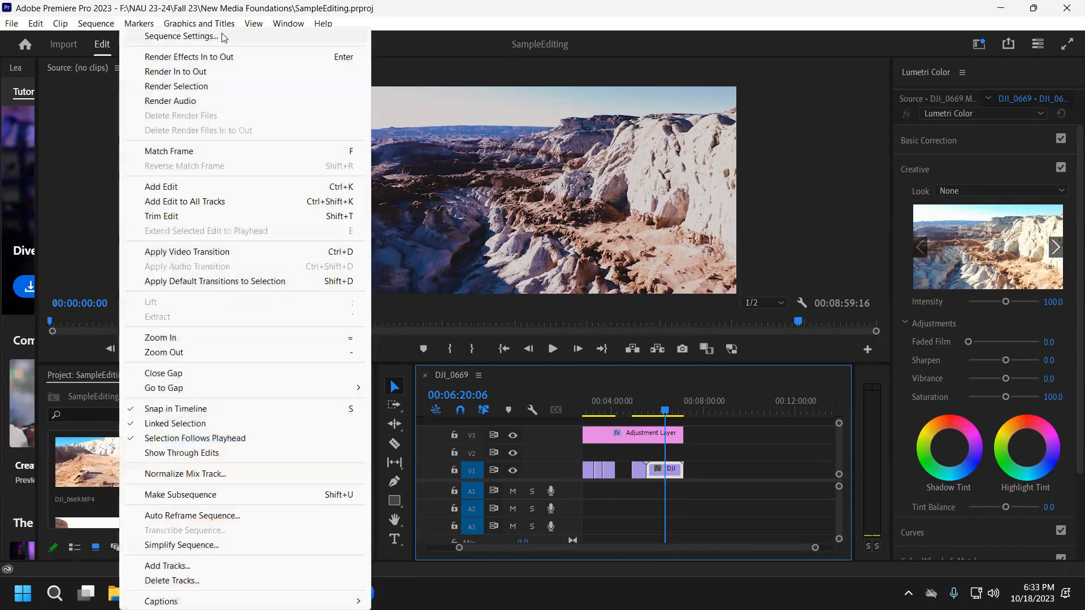
left_click(223, 38)
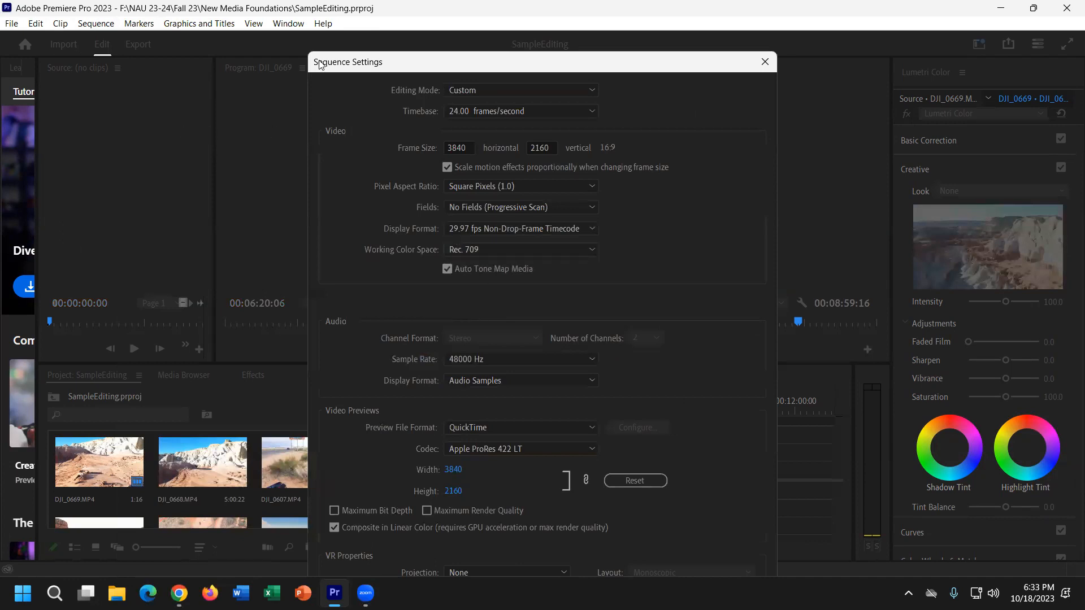
left_click(765, 62)
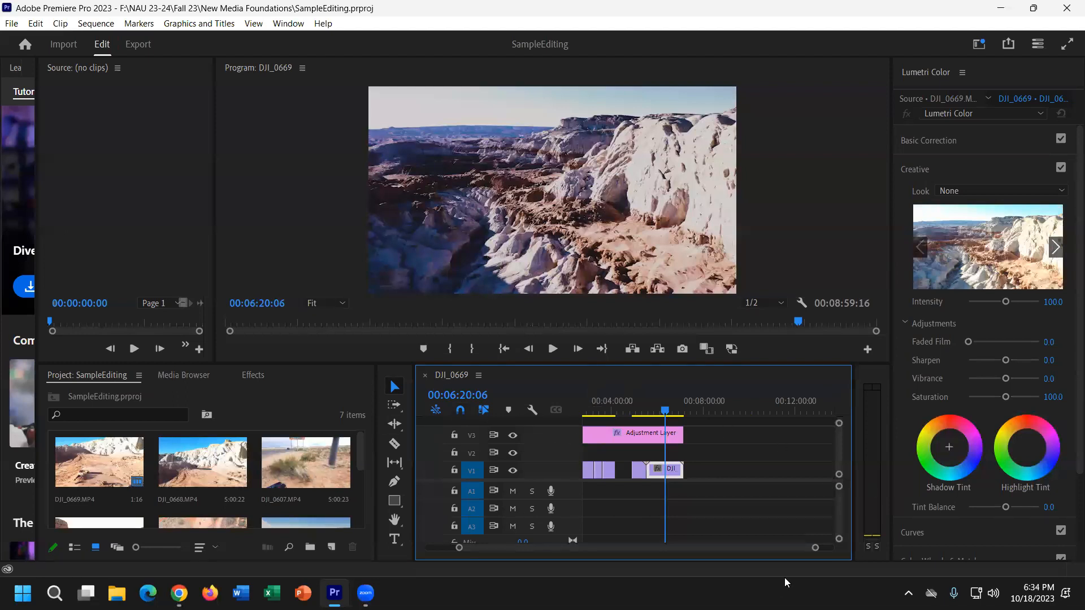
left_click(95, 25)
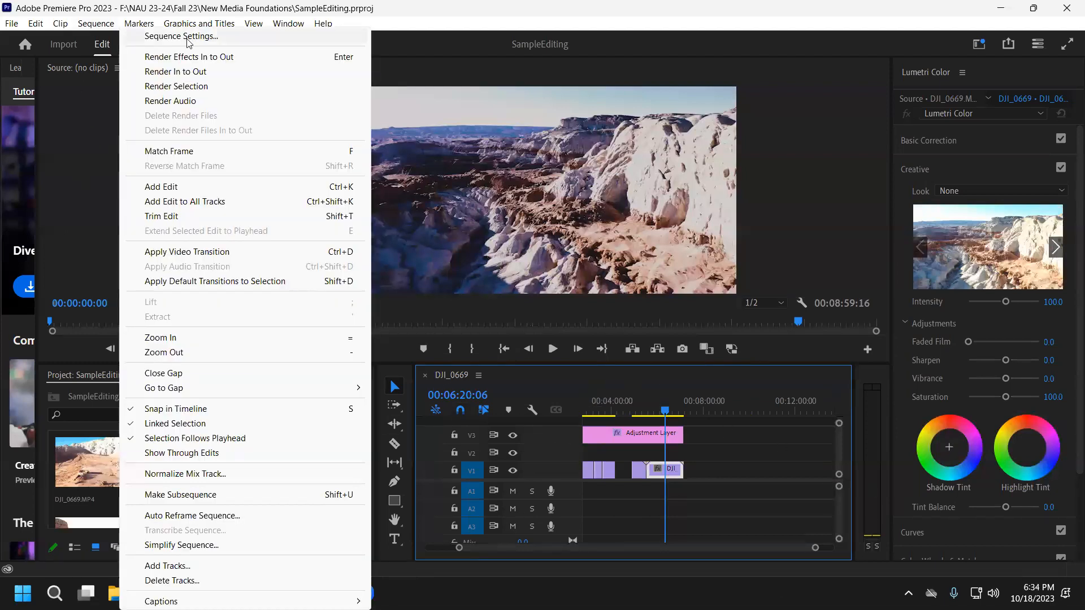
left_click(141, 33)
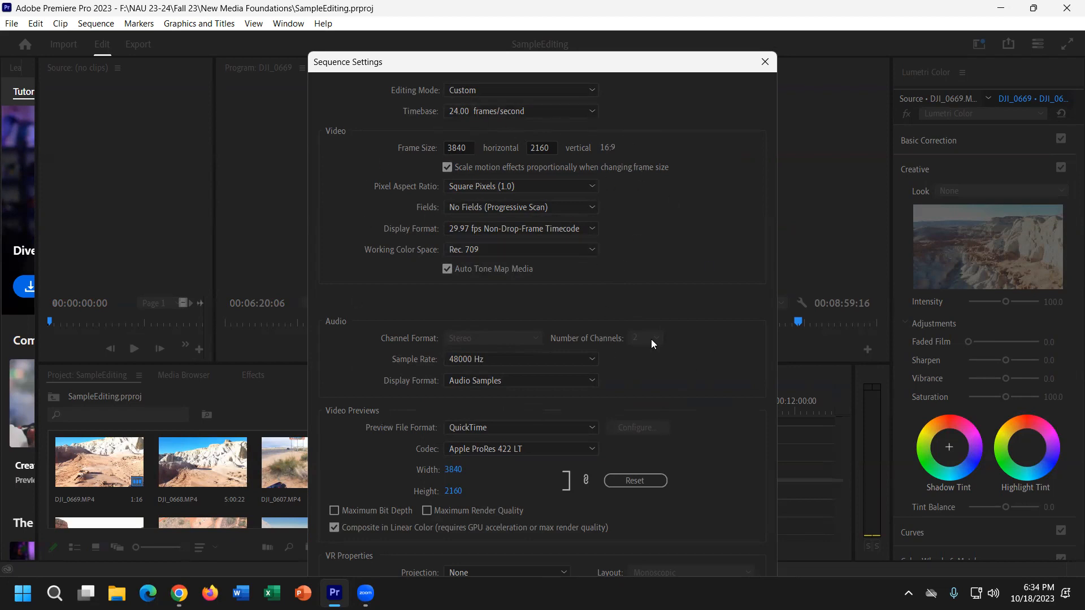
left_click(766, 60)
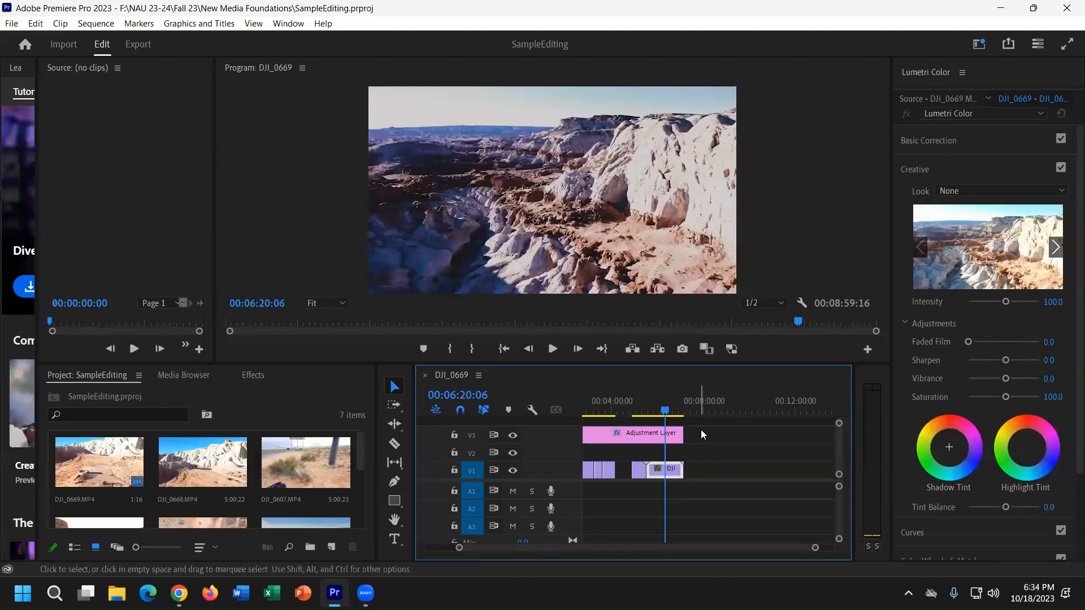
Select the DJI clip on V1, heighten the timeline area, and set the playhead to 00:06:09:04.
left_click(681, 470)
left_click(671, 474)
left_click_drag(354, 364, 353, 277)
left_click_drag(668, 322, 661, 323)
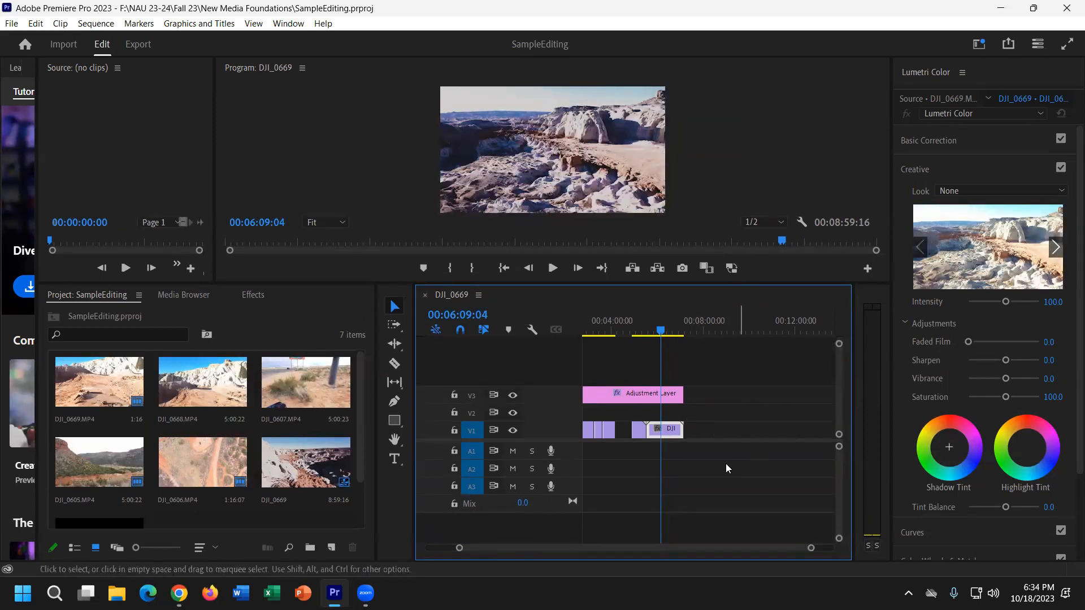
Reselect the DJI clip on V1 and show the Effects panel.
left_click_drag(684, 438, 672, 417)
left_click_drag(741, 480, 669, 411)
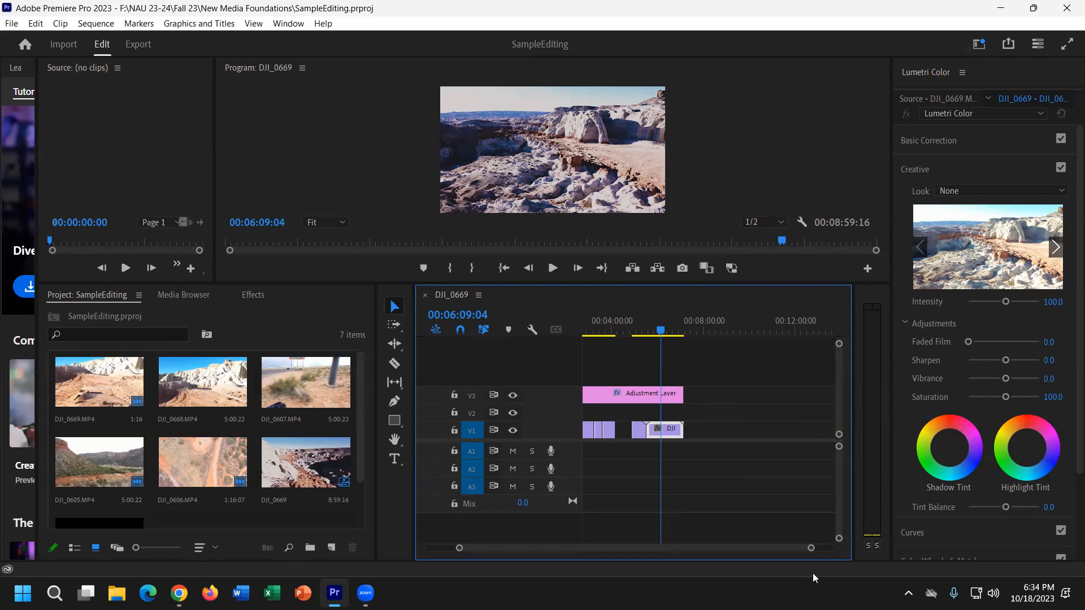
left_click(254, 295)
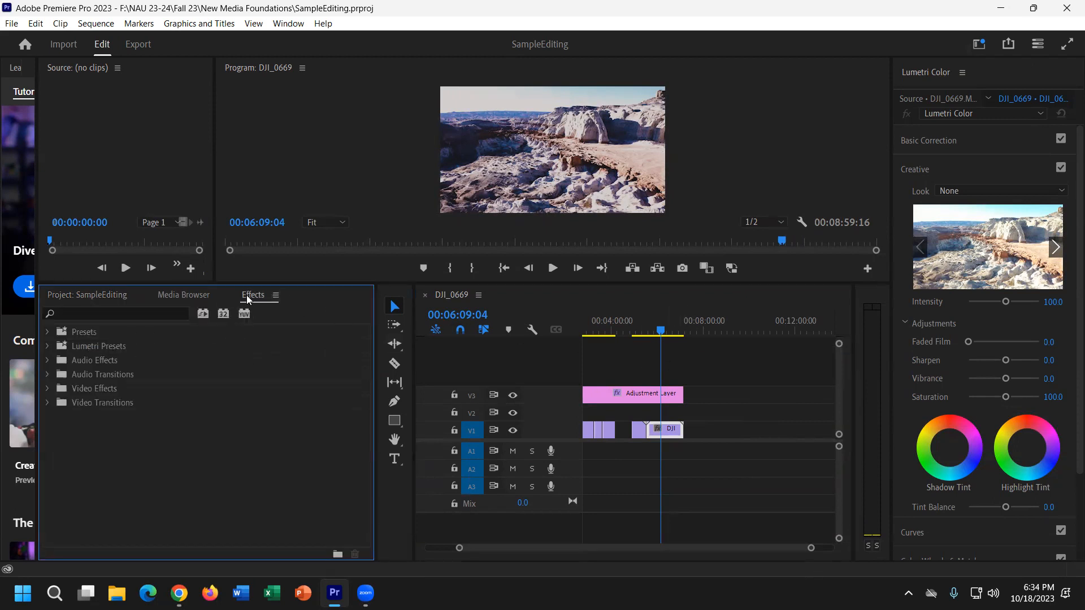
Add a Cross Dissolve transition at the V1 cut and scrub through it.
left_click(45, 403)
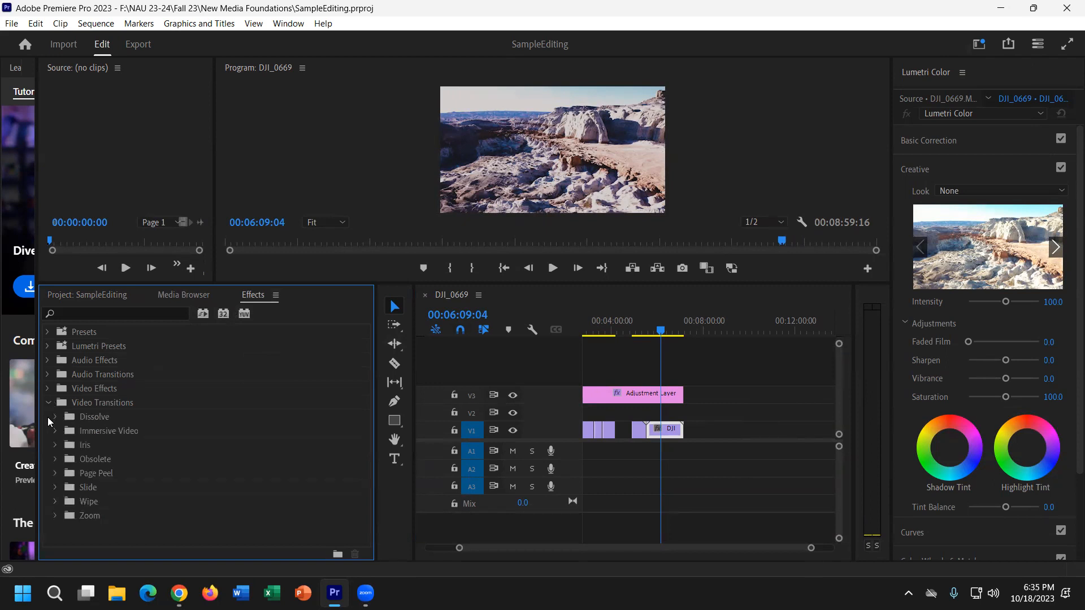
left_click(54, 416)
left_click(101, 429)
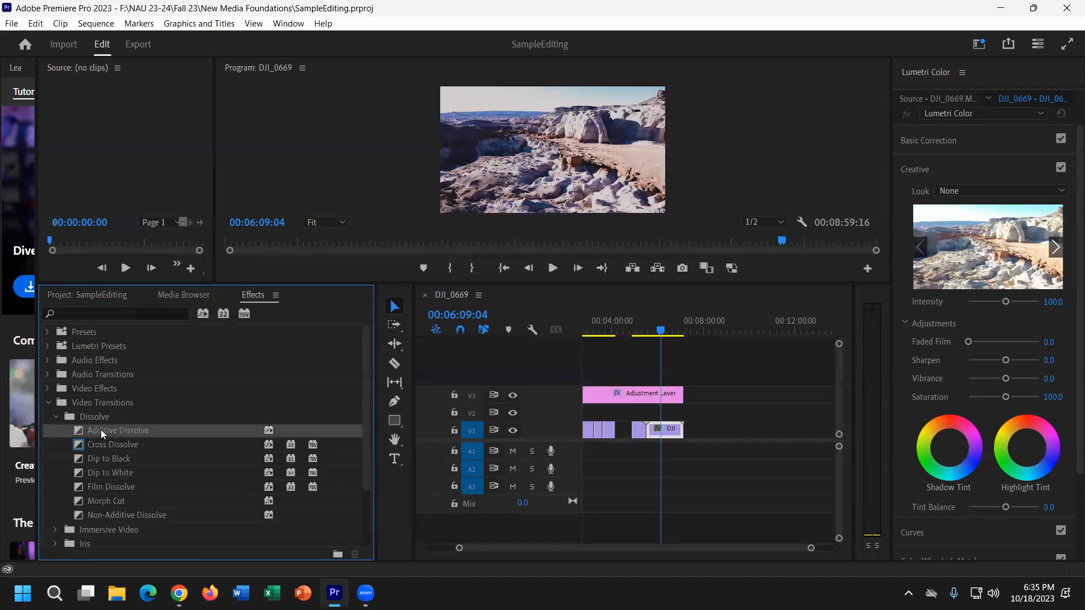
scroll(110, 462, "down", 1)
left_click_drag(133, 430, 599, 433)
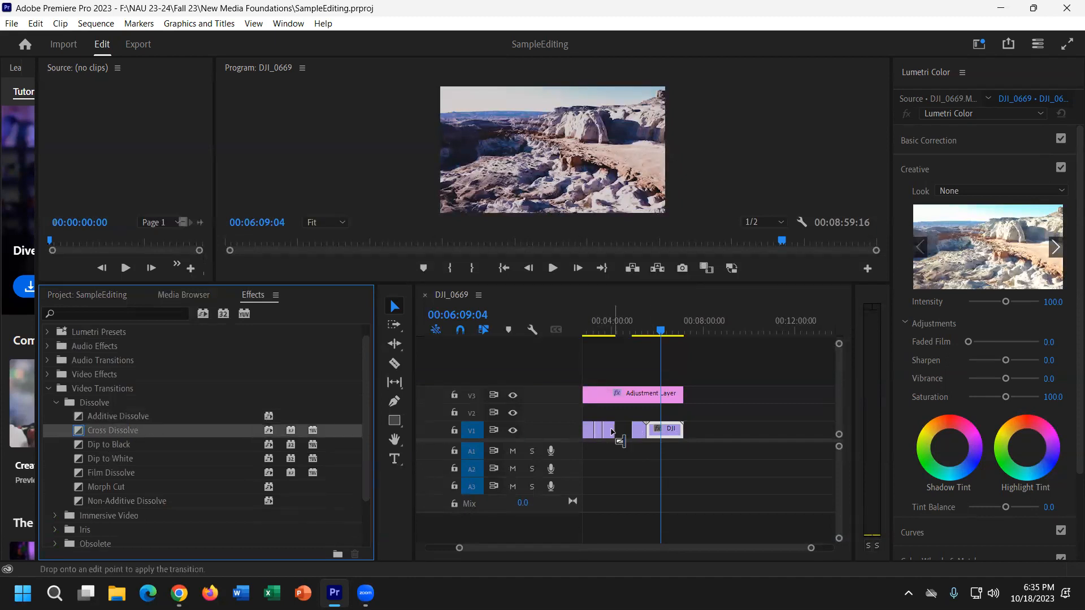
left_click(606, 318)
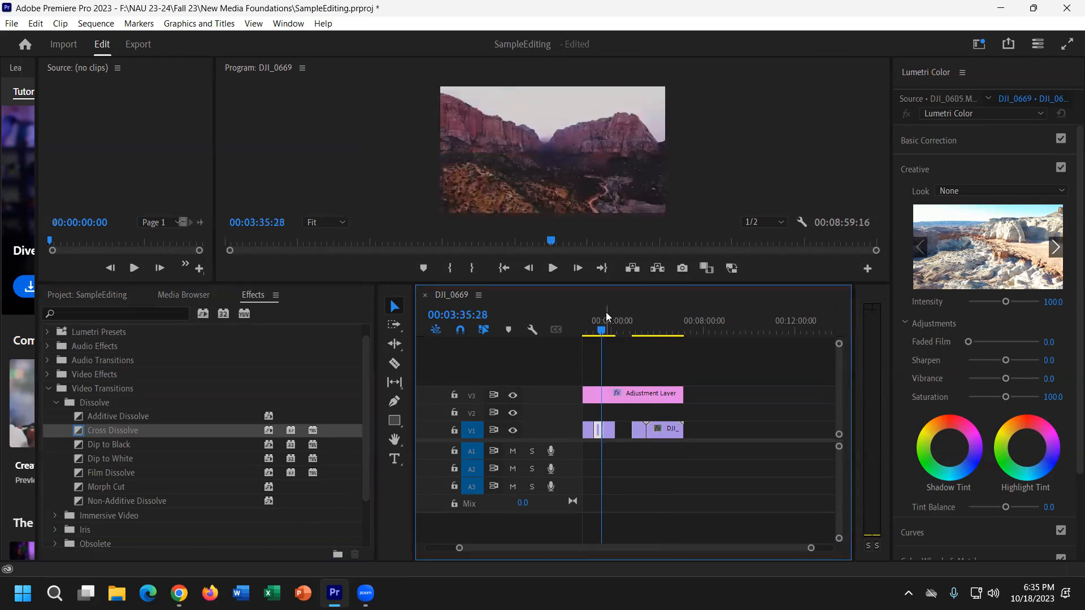
key("equal")
key("equal")
key("equal")
key("equal")
key("equal")
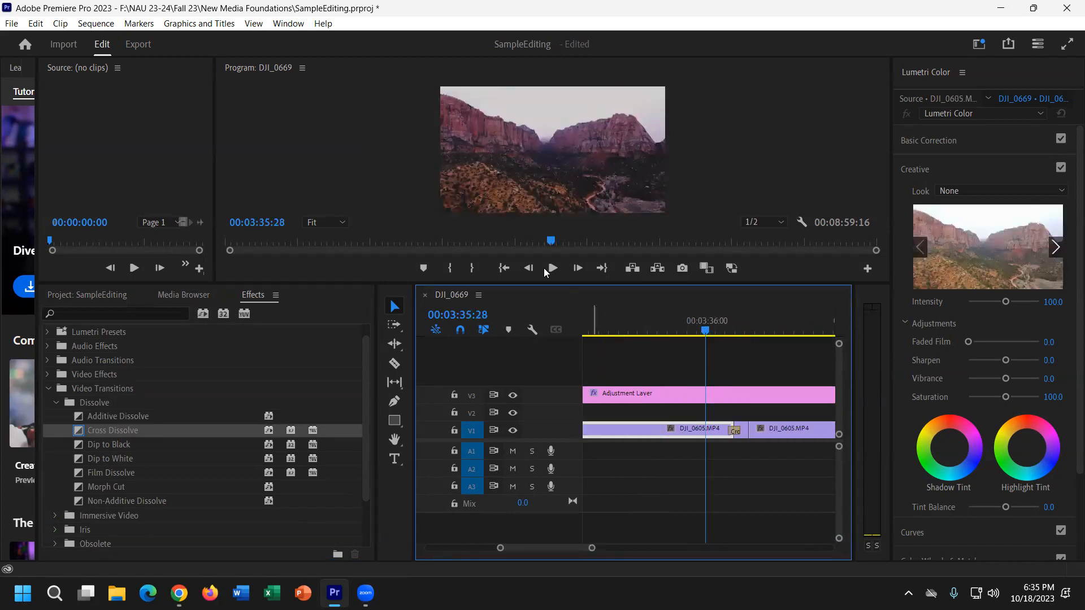
mouse_move(724, 319)
left_mouse_down()
mouse_move(739, 323)
mouse_move(721, 323)
left_mouse_up()
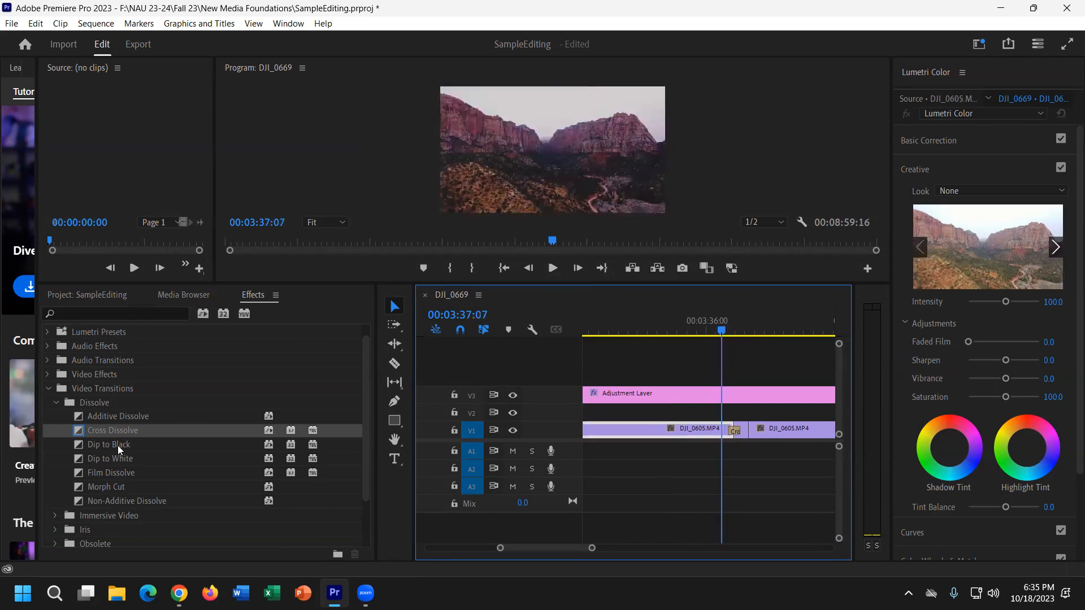
Add an Iris Box transition beside the Cross Dissolve and scrub through it.
scroll(81, 492, "down", 1)
left_click(56, 501)
left_click_drag(101, 515, 748, 432)
left_click(733, 324)
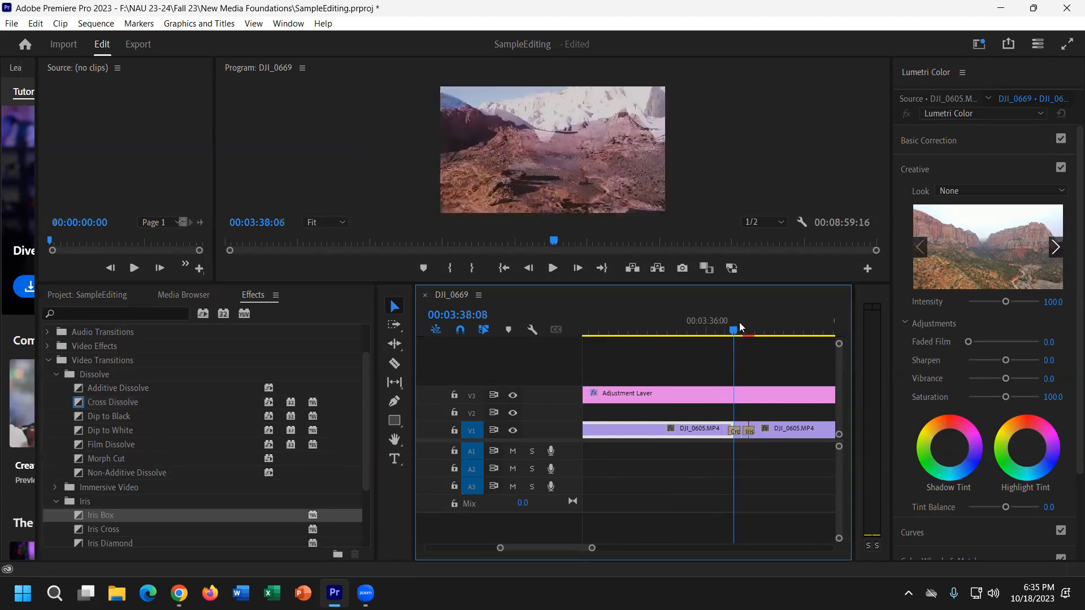
mouse_move(740, 326)
left_mouse_down()
mouse_move(772, 328)
mouse_move(738, 329)
left_mouse_up()
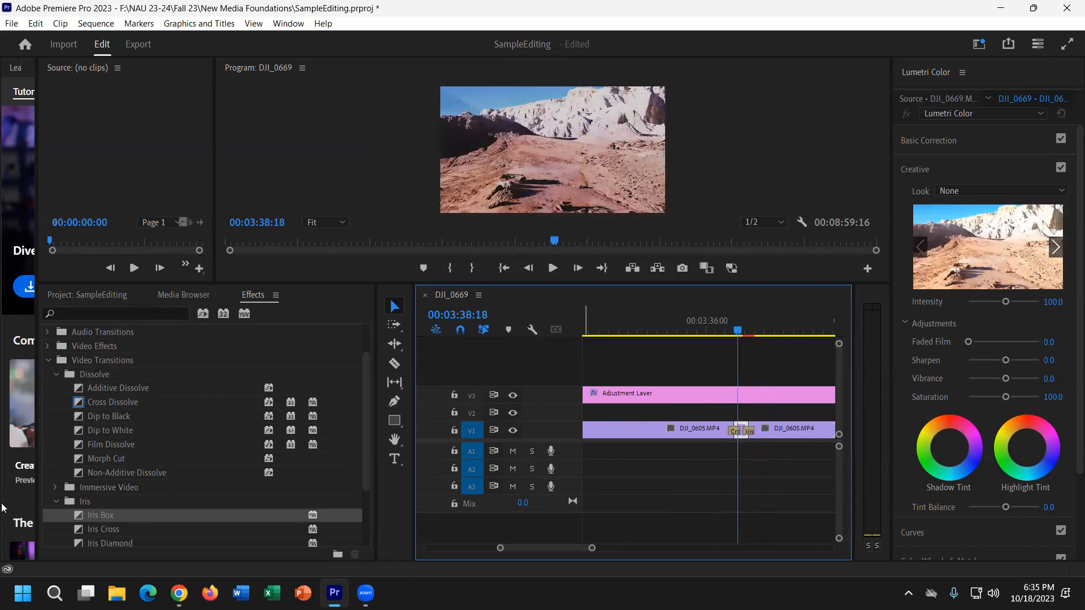
Add the Obsolete Cube Spin transition at the V1 edit point and play it back.
scroll(144, 429, "down", 1)
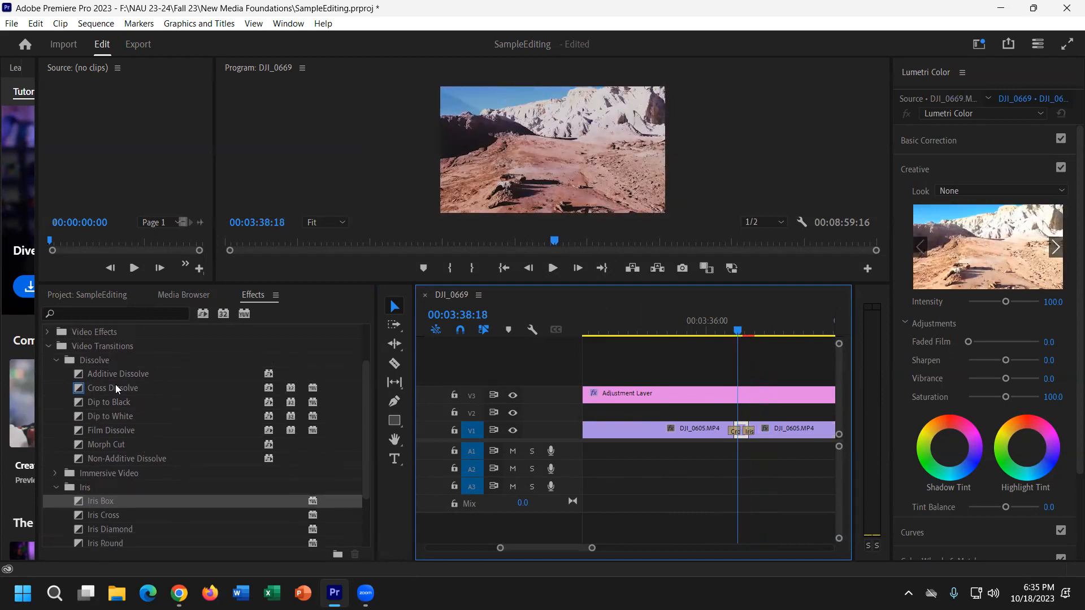
left_click(116, 389)
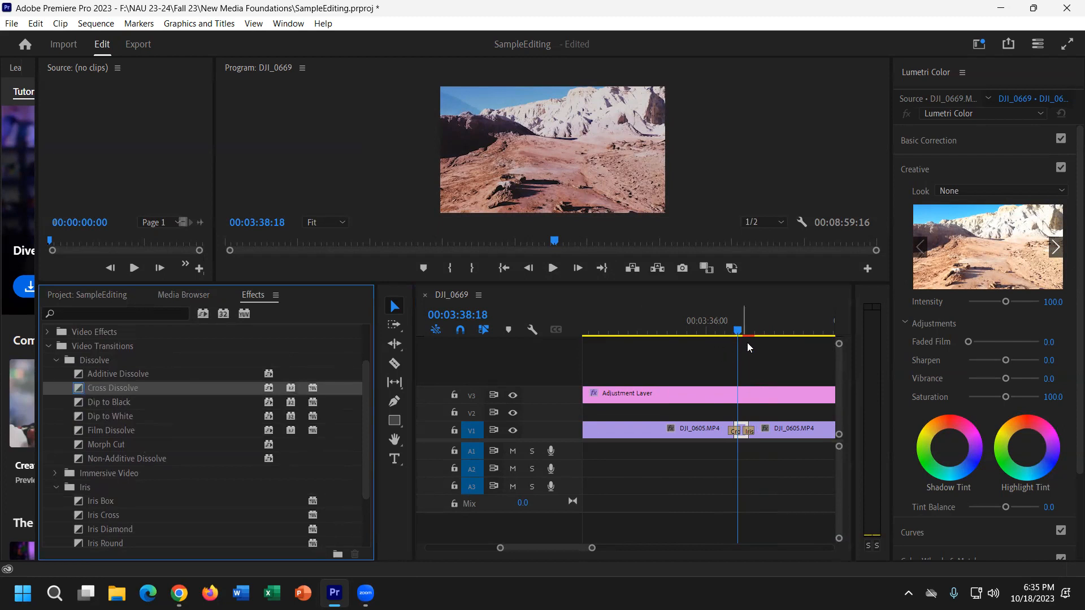
scroll(97, 497, "down", 1)
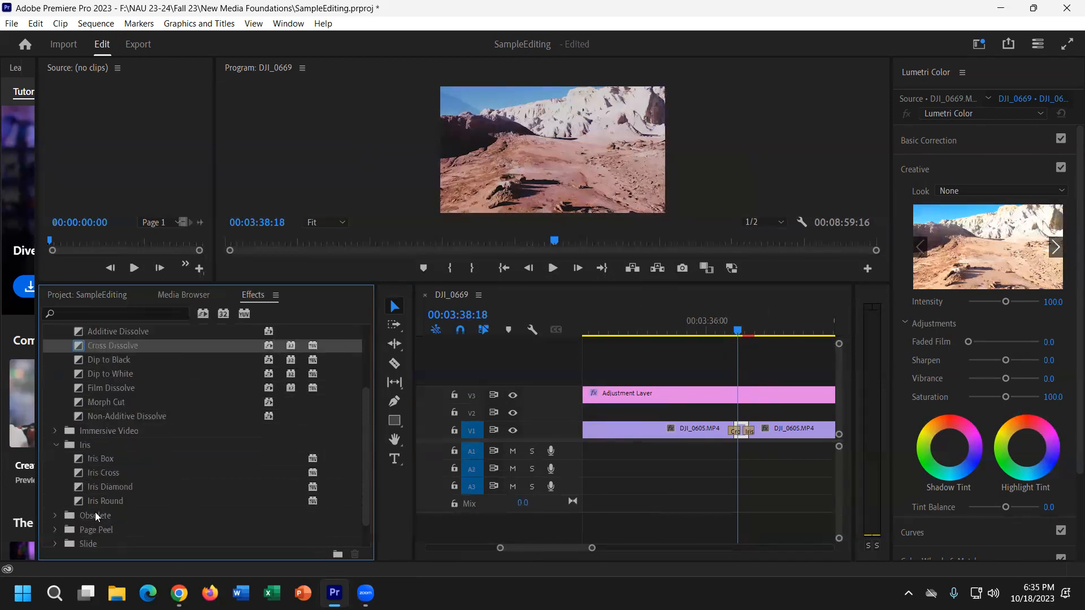
left_click(55, 517)
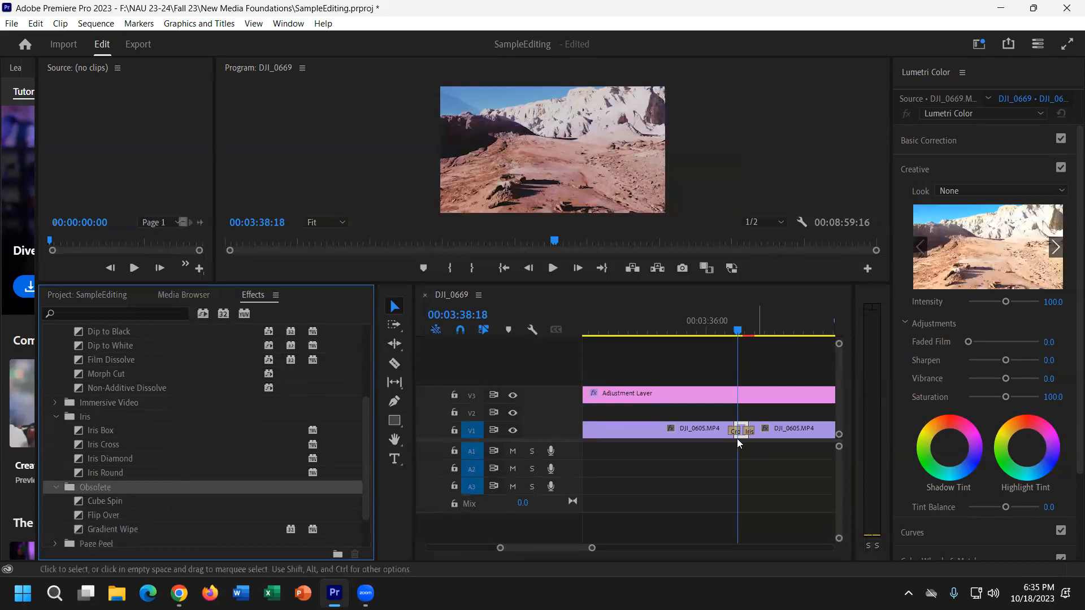
left_click_drag(103, 502, 742, 432)
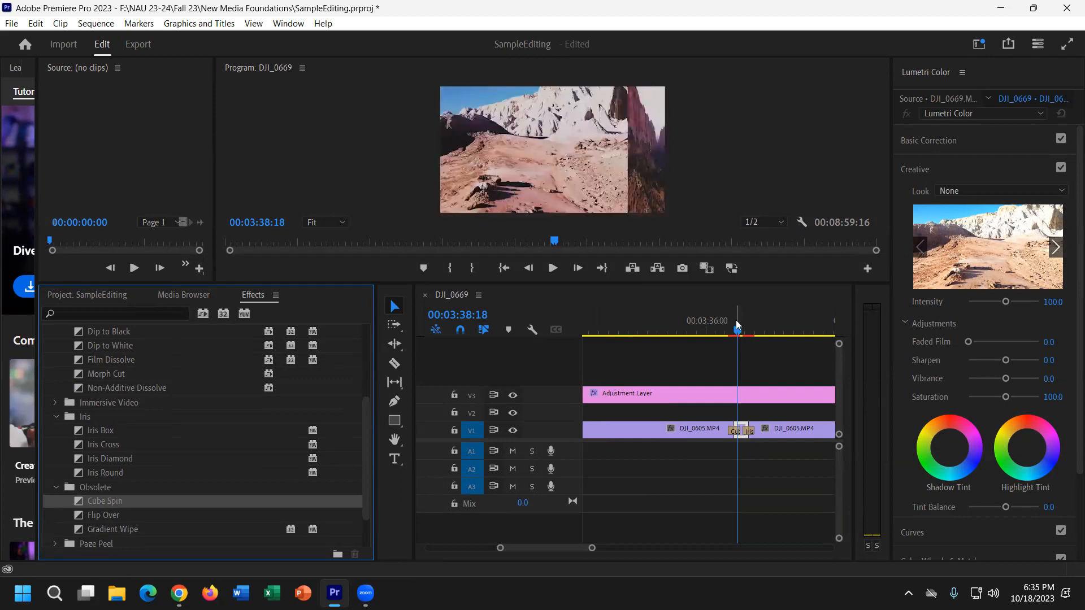
key("j")
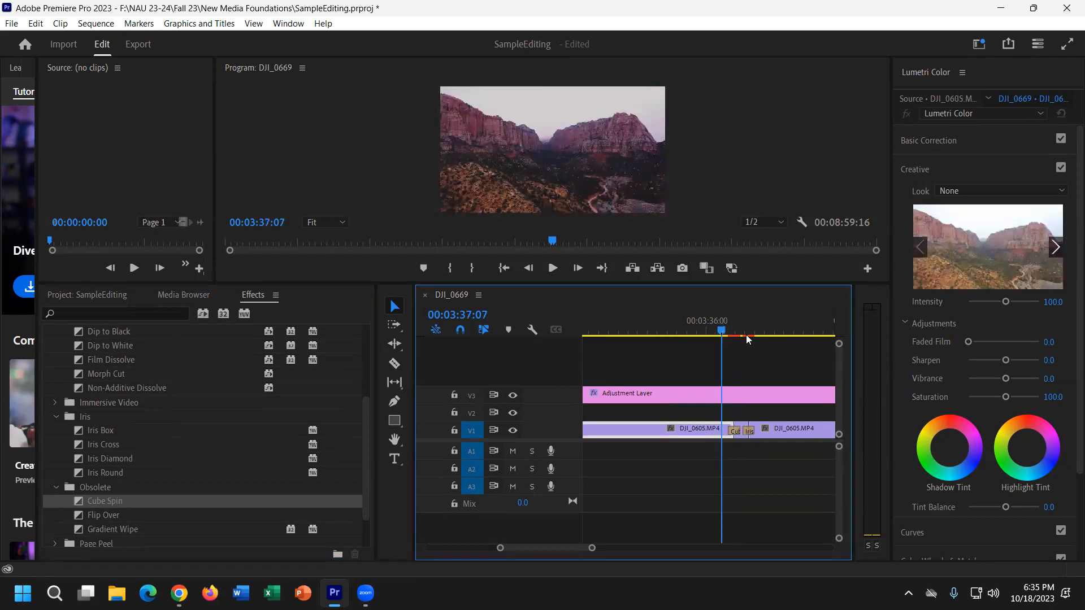
mouse_move(706, 329)
left_mouse_down()
mouse_move(733, 330)
mouse_move(719, 333)
left_mouse_up()
key("space")
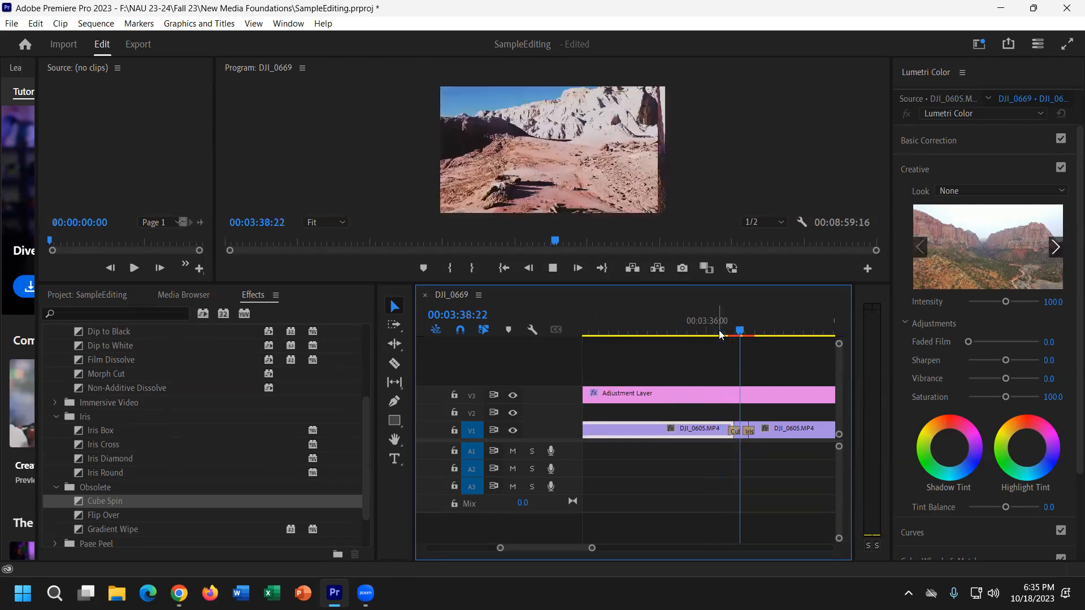
Render previews of the sequence, play it from the opening, and zoom out to fit it.
key("space")
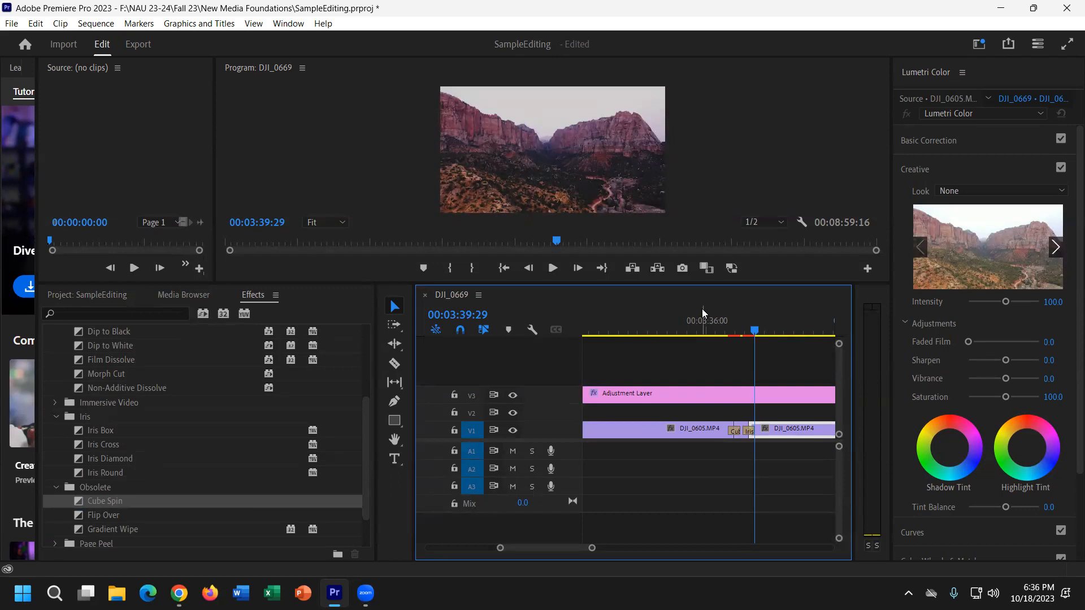
key("Return")
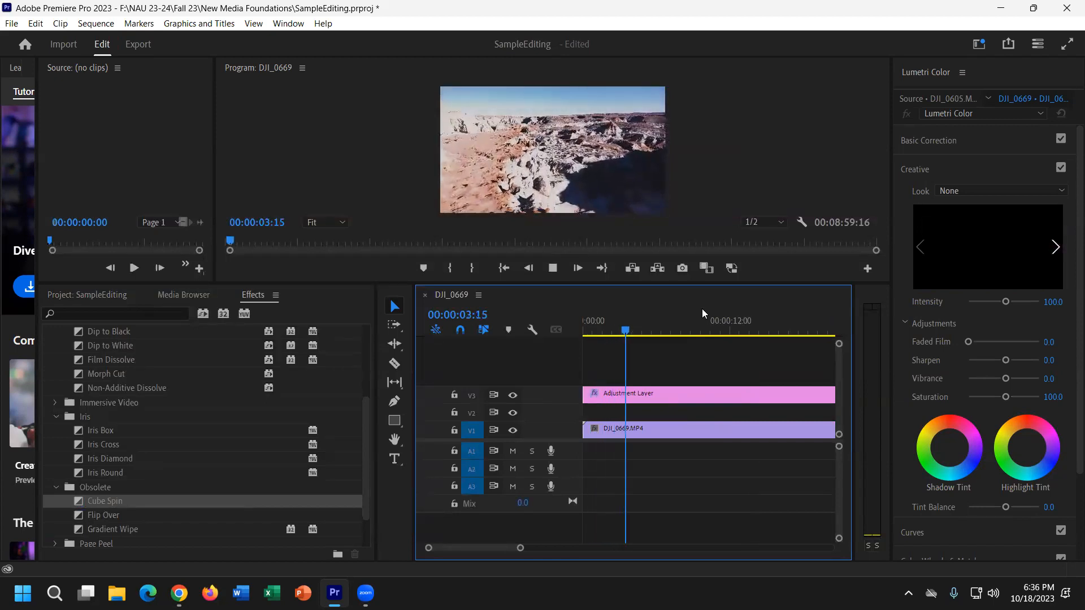
key("space")
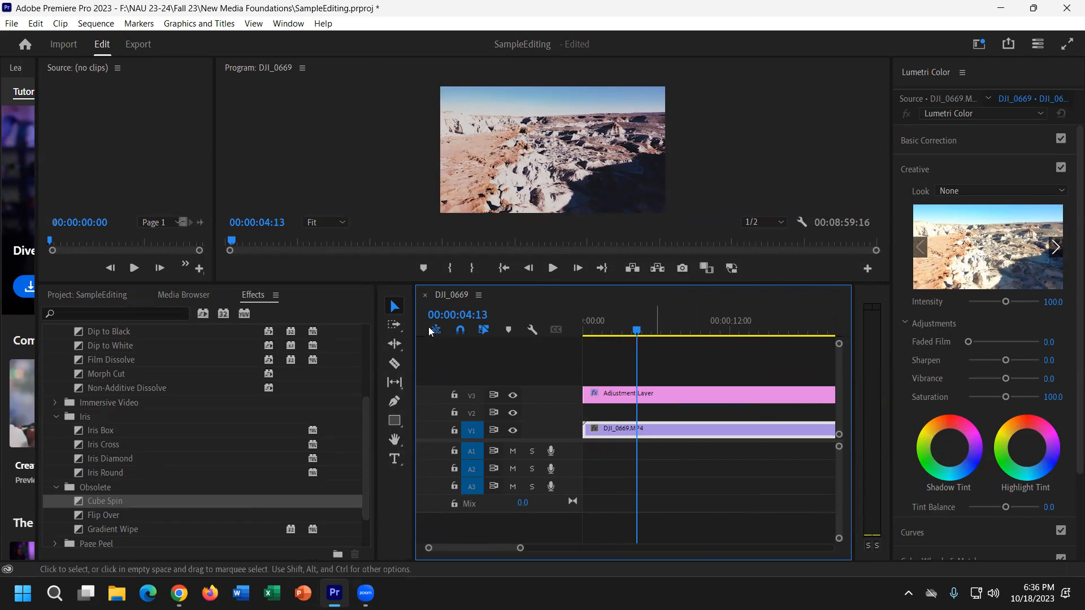
left_click_drag(510, 551, 599, 551)
key("minus")
key("minus")
key("minus")
key("minus")
key("minus")
key("minus")
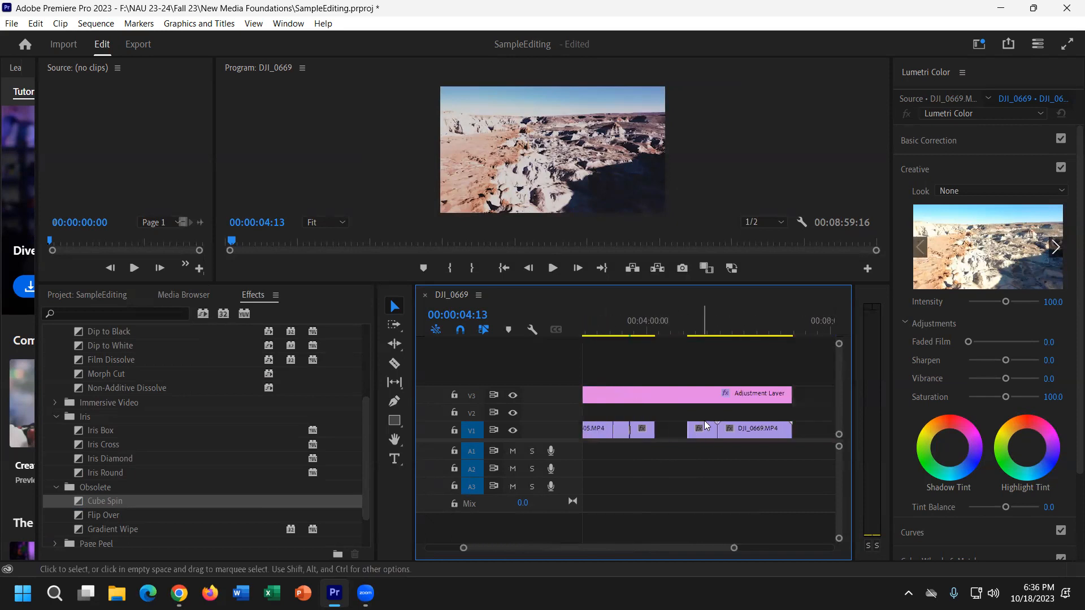
Zoom the timeline in at 00:03:19:21 and collapse the Video Transitions folder.
left_click(638, 323)
key("equal")
key("equal")
key("equal")
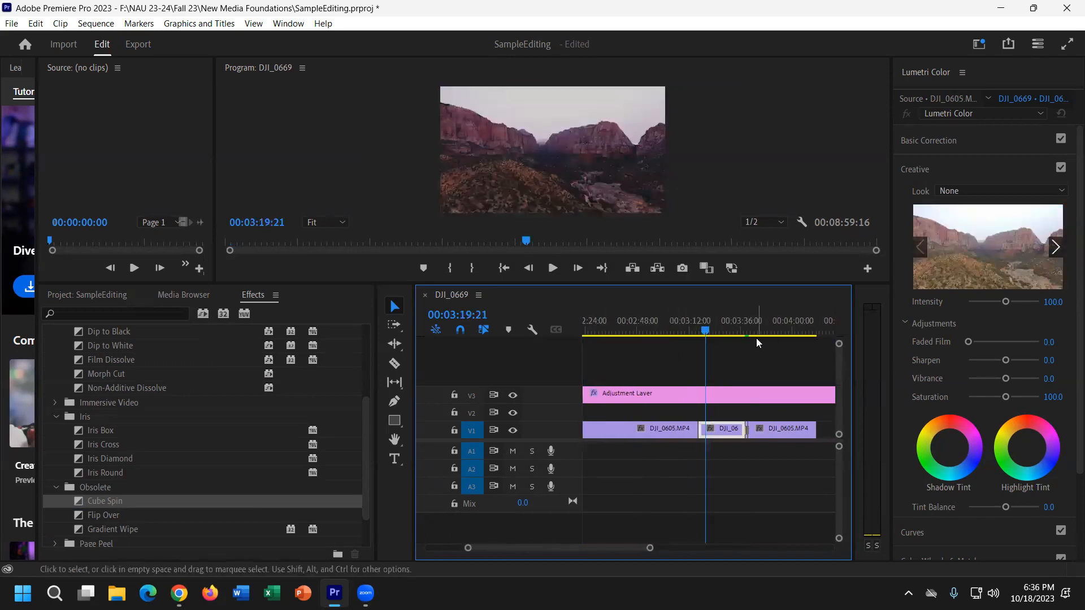
scroll(251, 448, "up", 2)
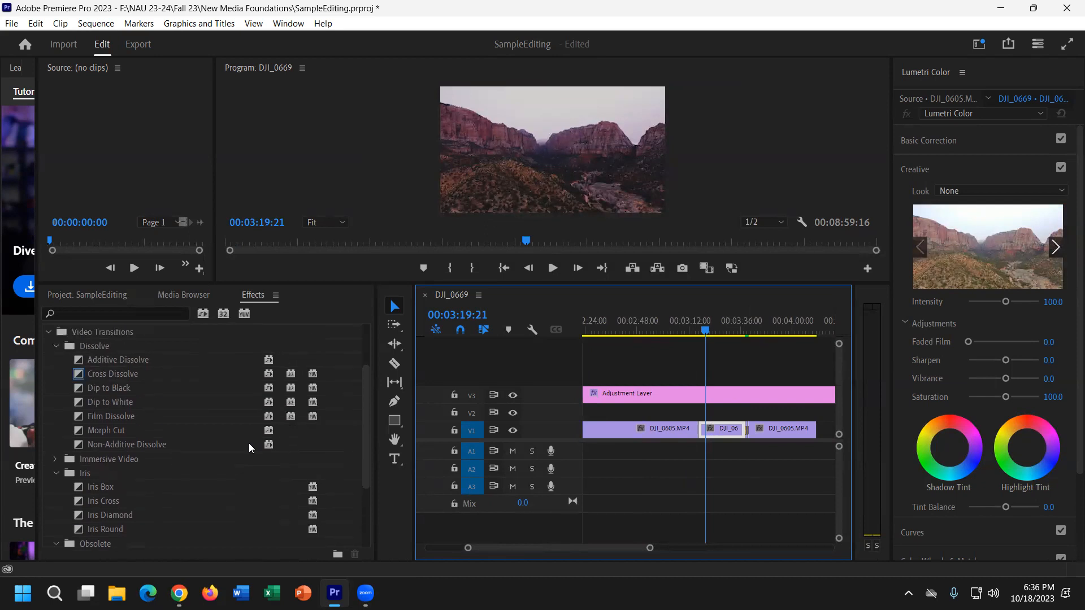
scroll(250, 448, "up", 2)
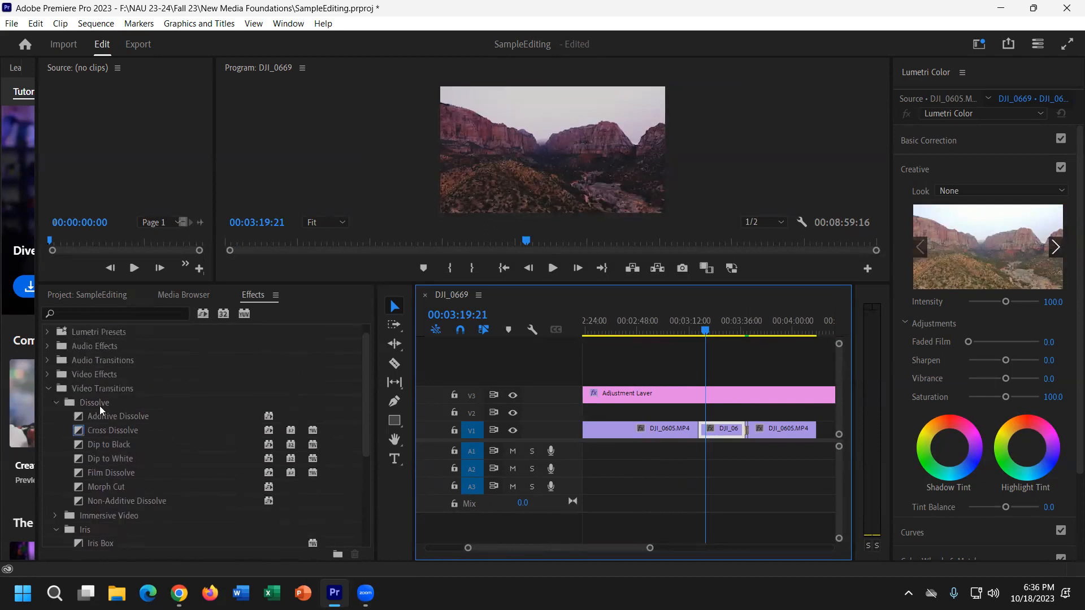
left_click(52, 393)
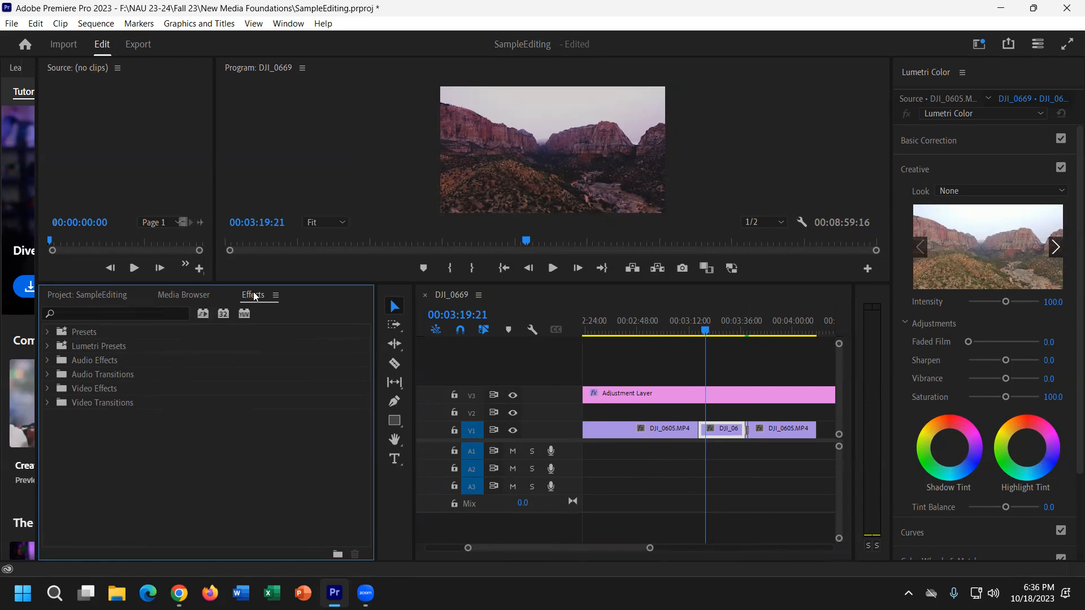
Open and dismiss the Window menu, then move the playhead to 00:03:05:12.
left_click(298, 24)
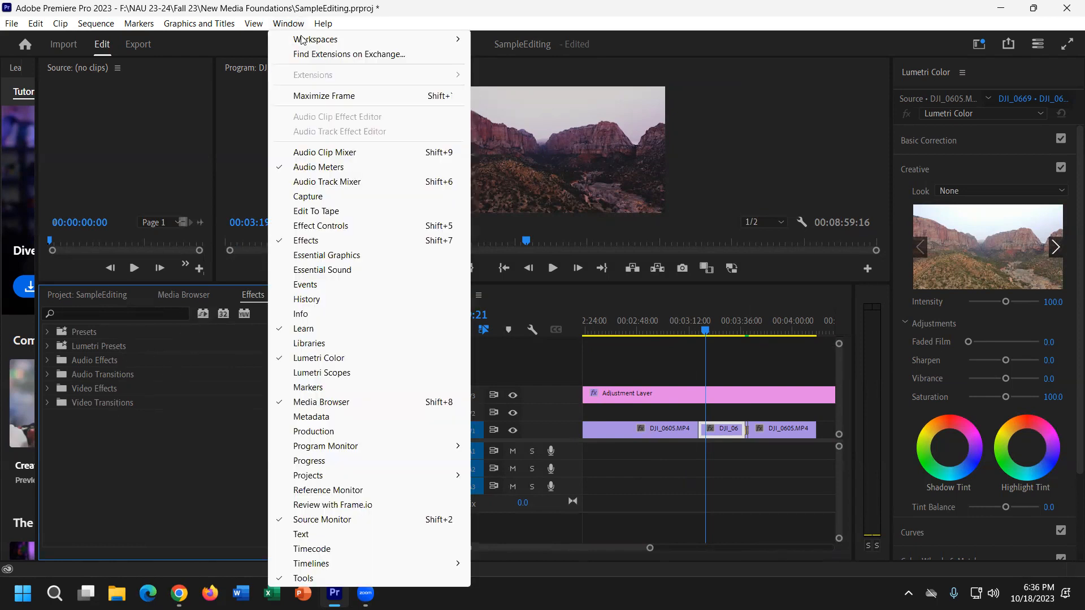
left_click(201, 443)
left_click(674, 325)
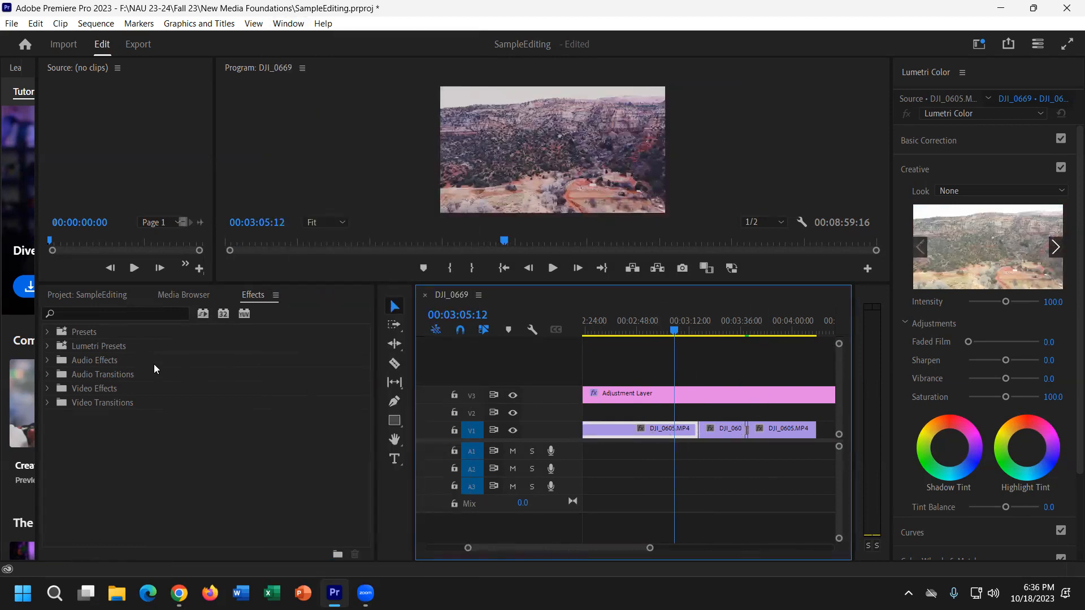
Expand Video Effects and the Color Correction group, highlighting Lumetri Color.
left_click(48, 388)
scroll(114, 436, "down", 1)
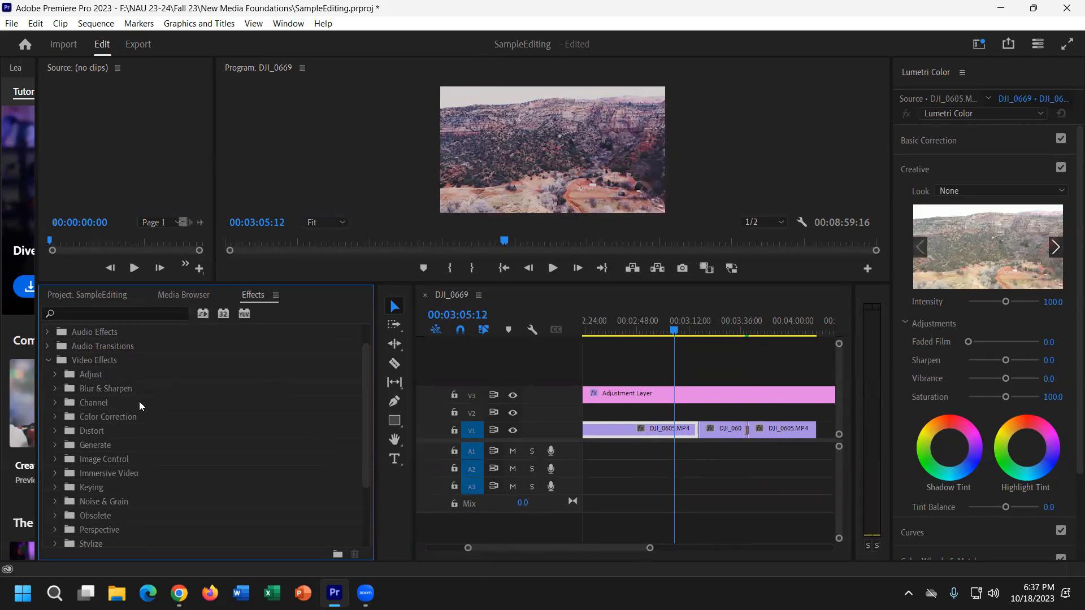
left_click(55, 418)
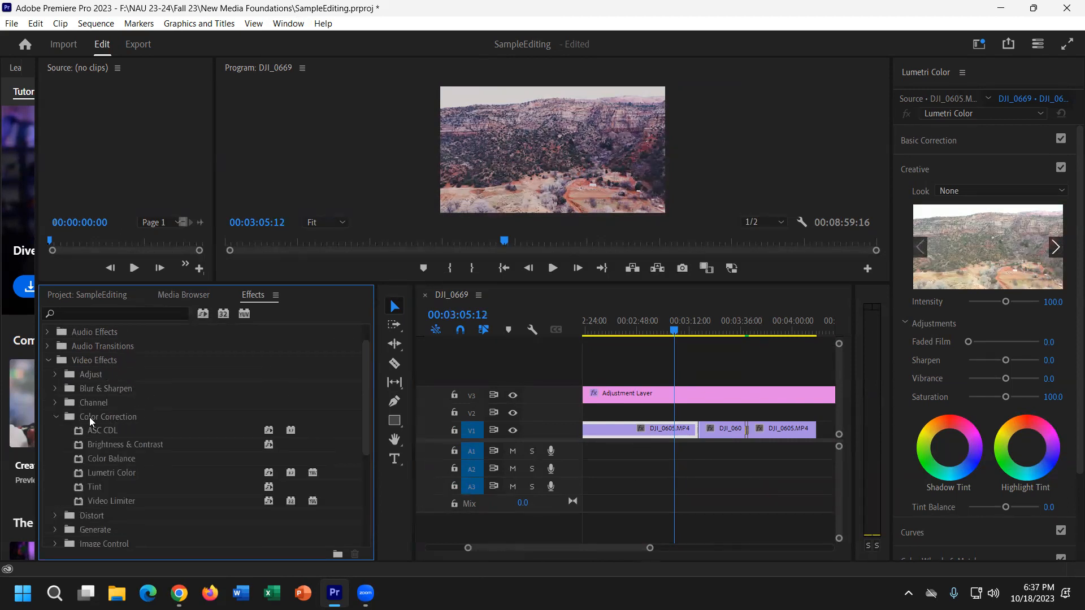
left_click(128, 478)
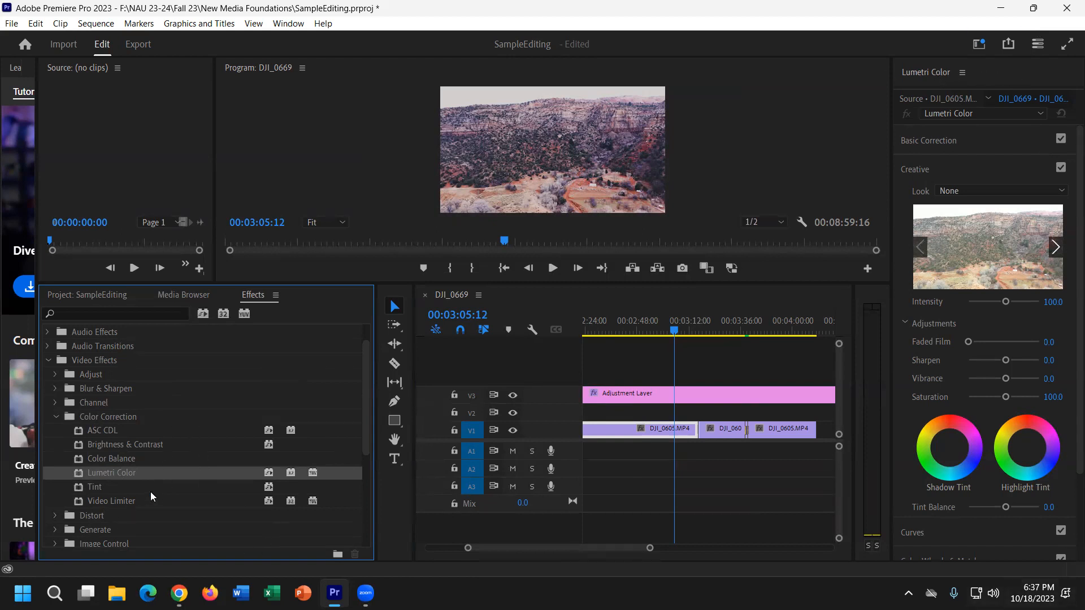
Expand the Distort group and select Warp Stabilizer.
scroll(151, 496, "down", 3)
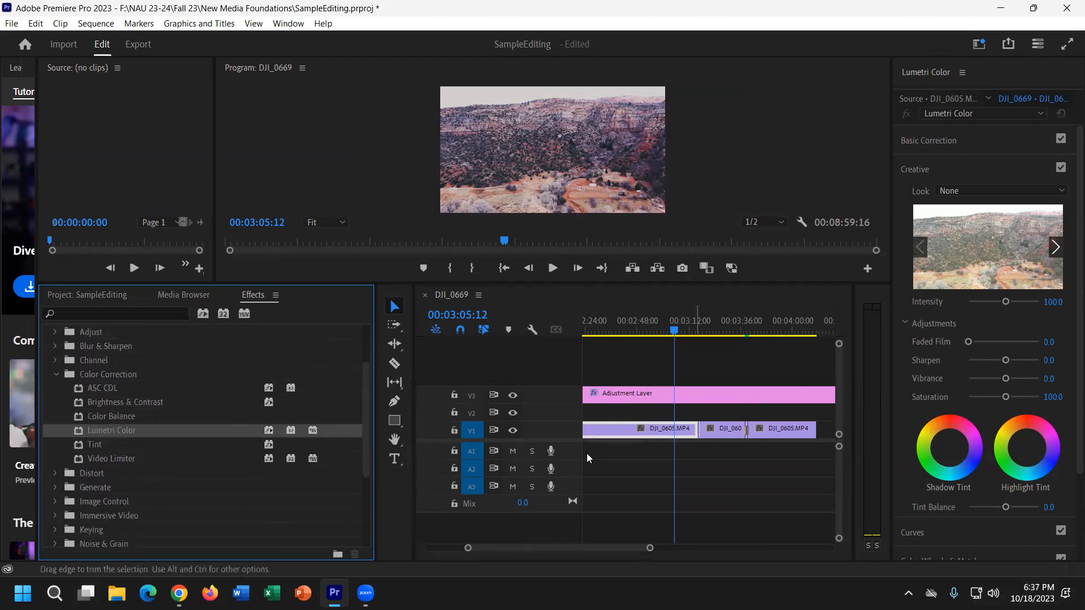
scroll(260, 517, "down", 9)
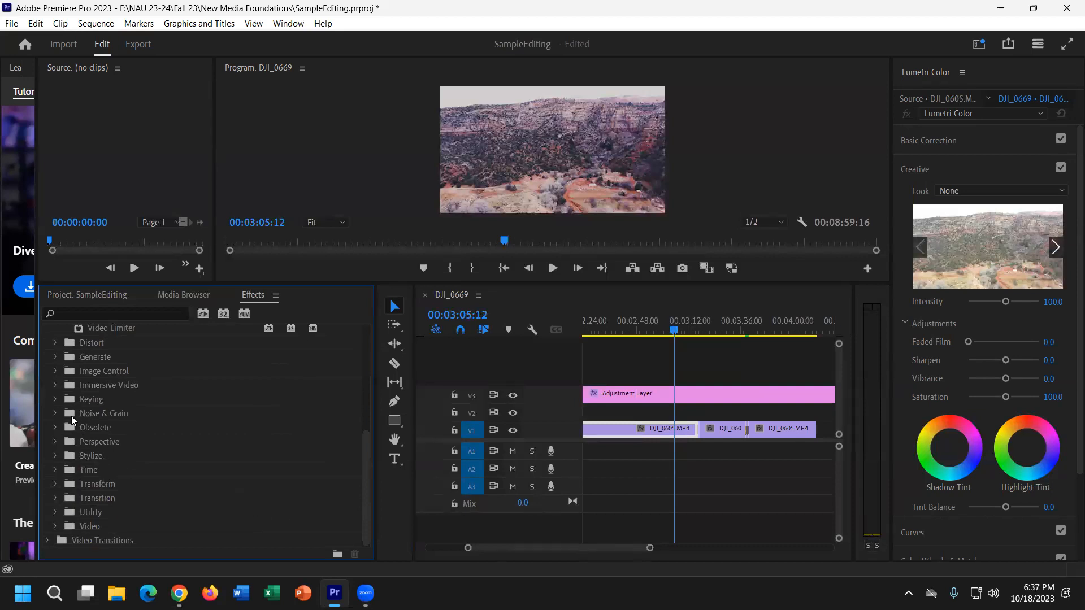
left_click(59, 344)
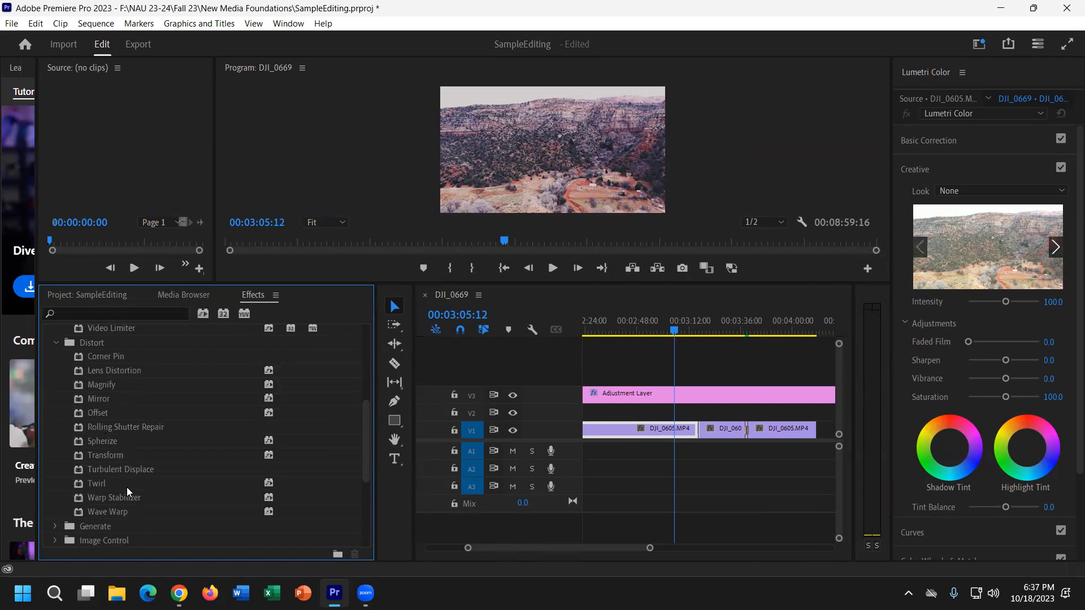
left_click(120, 501)
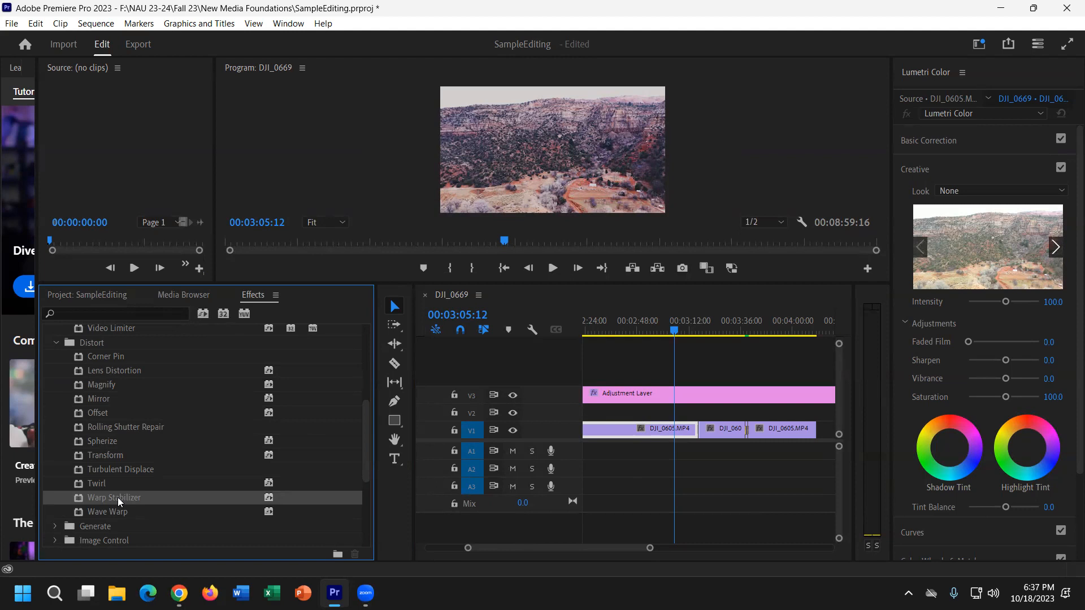
Apply Warp Stabilizer to the first V1 clip and enlarge the Program monitor.
left_click_drag(119, 501, 681, 434)
left_click_drag(675, 318, 662, 319)
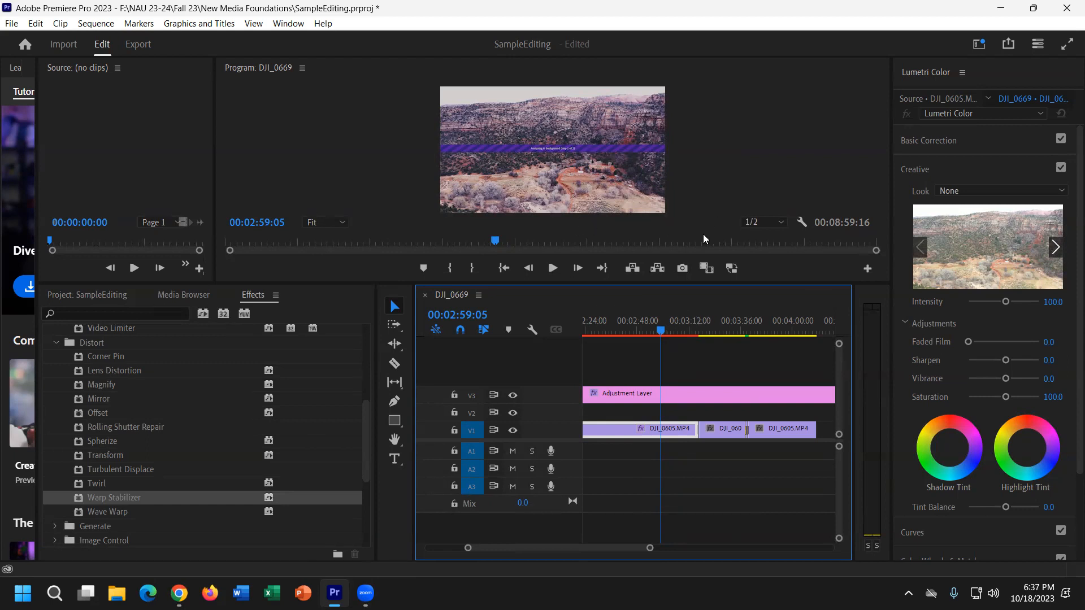
left_click_drag(695, 284, 721, 368)
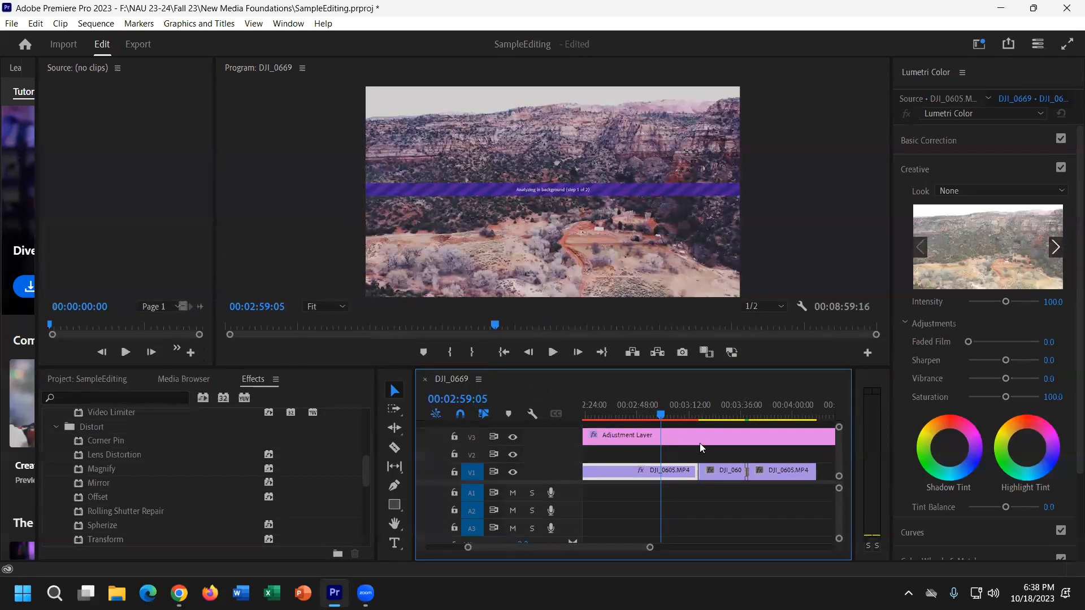
left_click(722, 409)
Apply Lens Distortion to the short middle clip on V1 and select that clip.
scroll(129, 476, "up", 1)
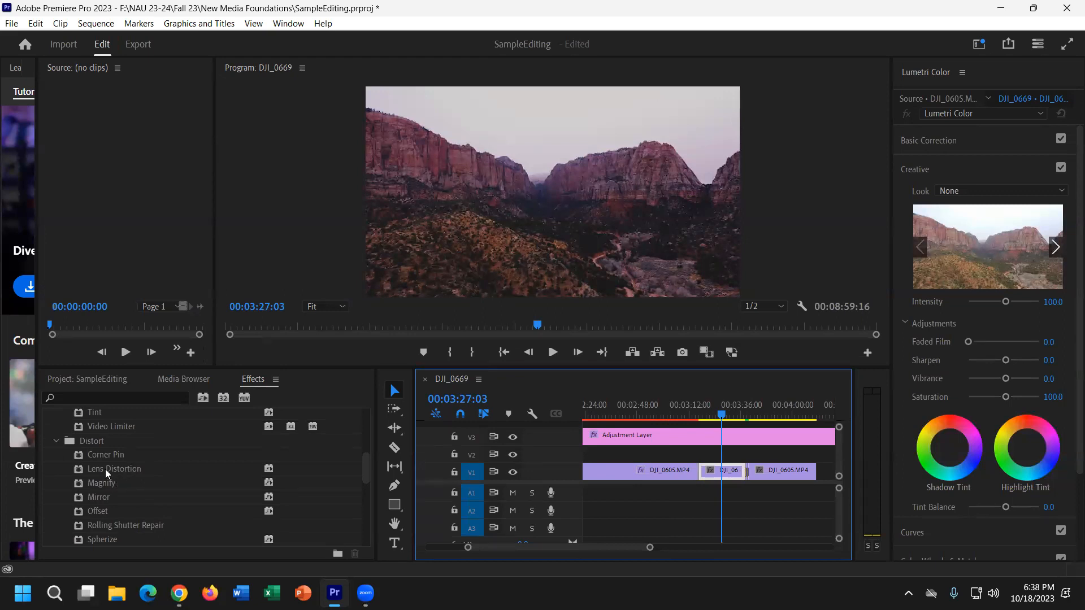
left_click_drag(105, 470, 732, 476)
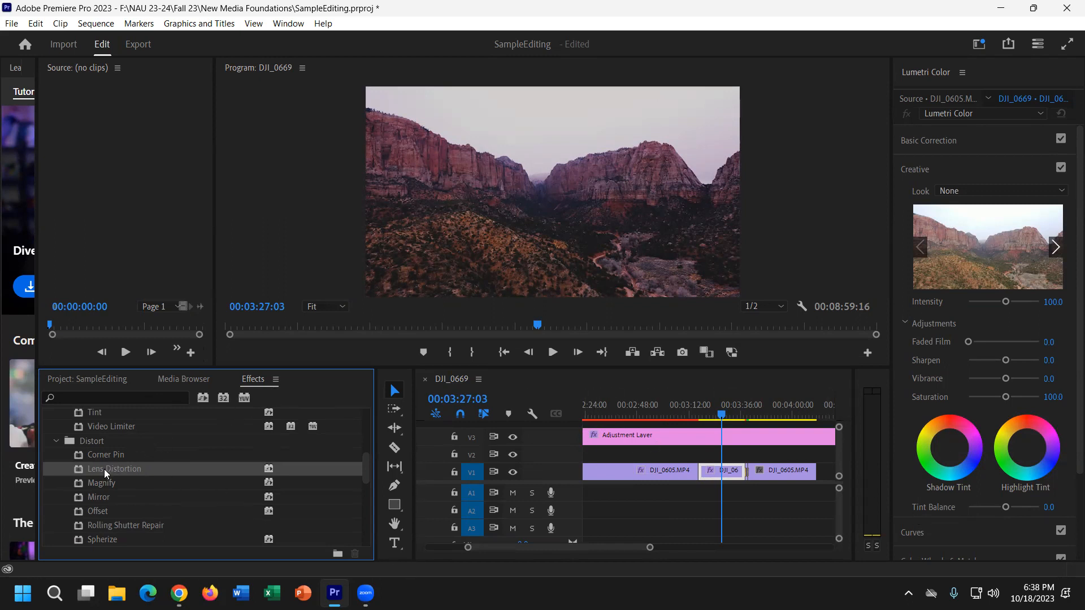
scroll(106, 471, "up", 5)
scroll(106, 472, "down", 3)
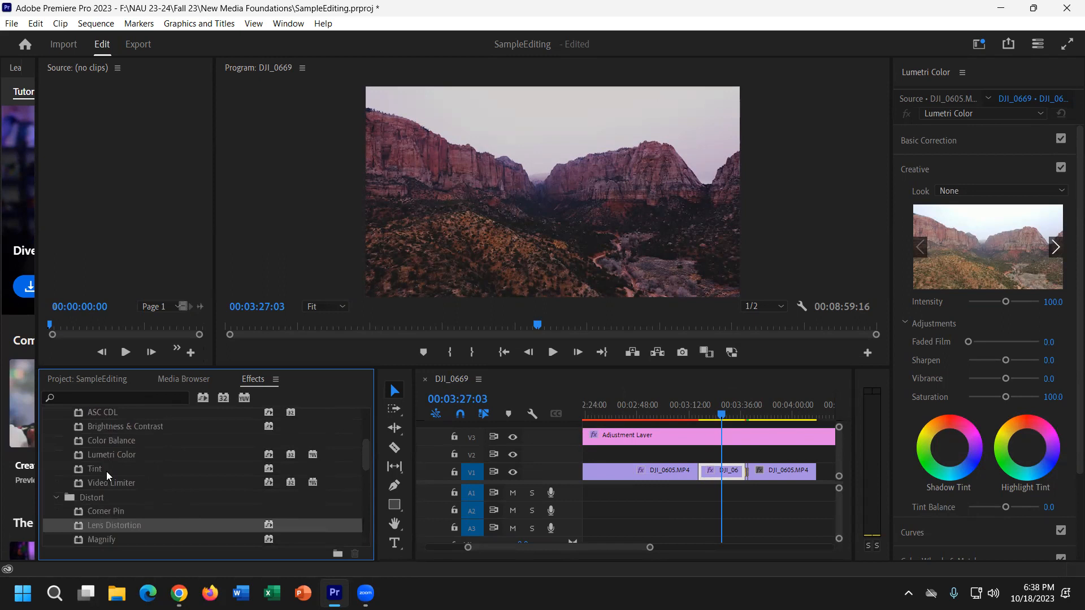
scroll(106, 473, "down", 2)
left_click_drag(113, 498, 186, 473)
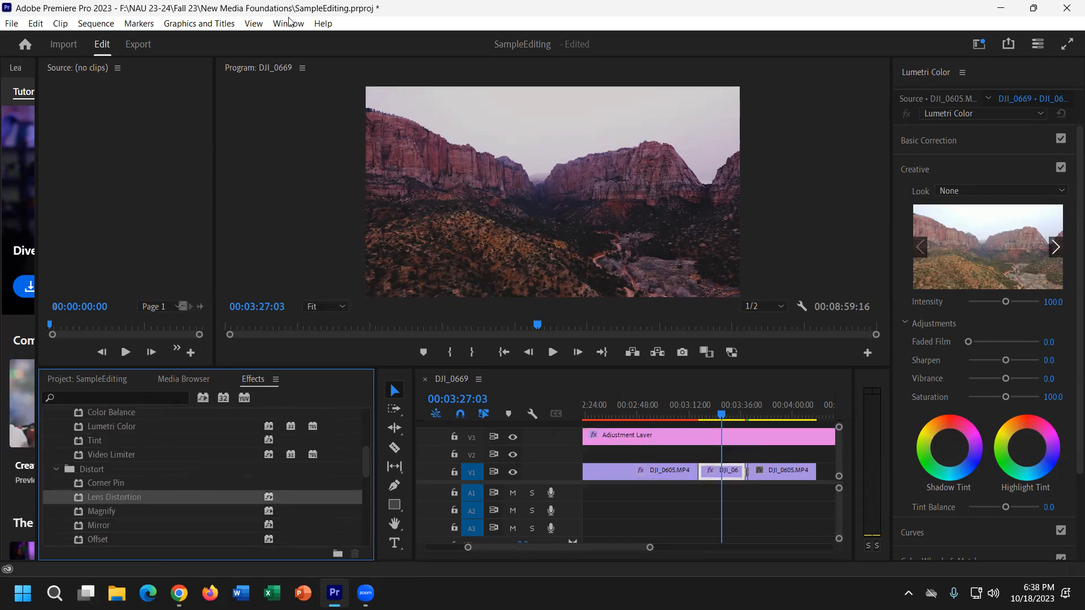
left_click(728, 475)
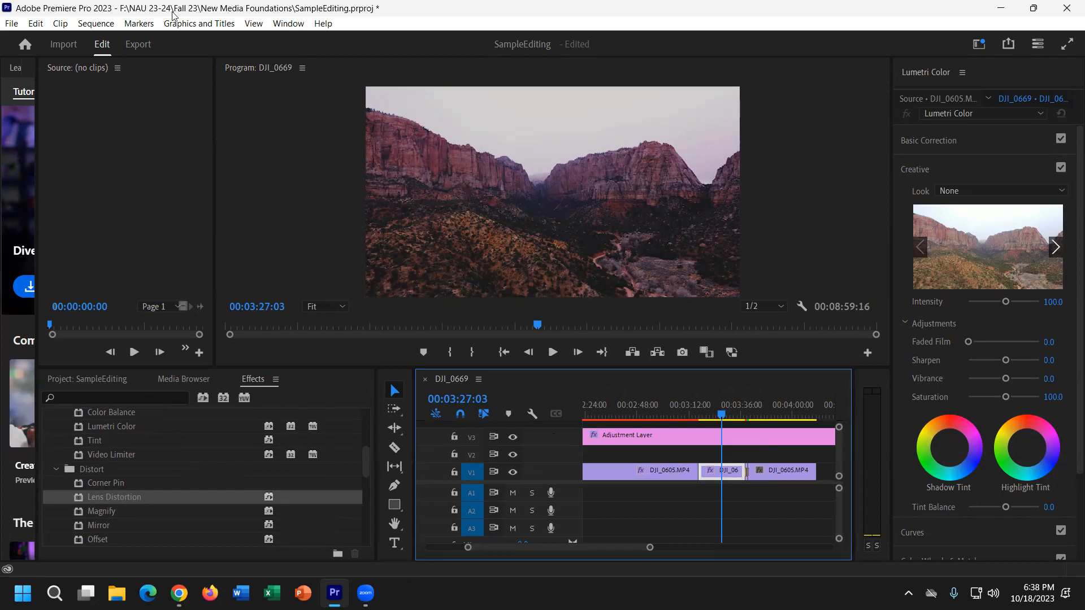
left_click(287, 23)
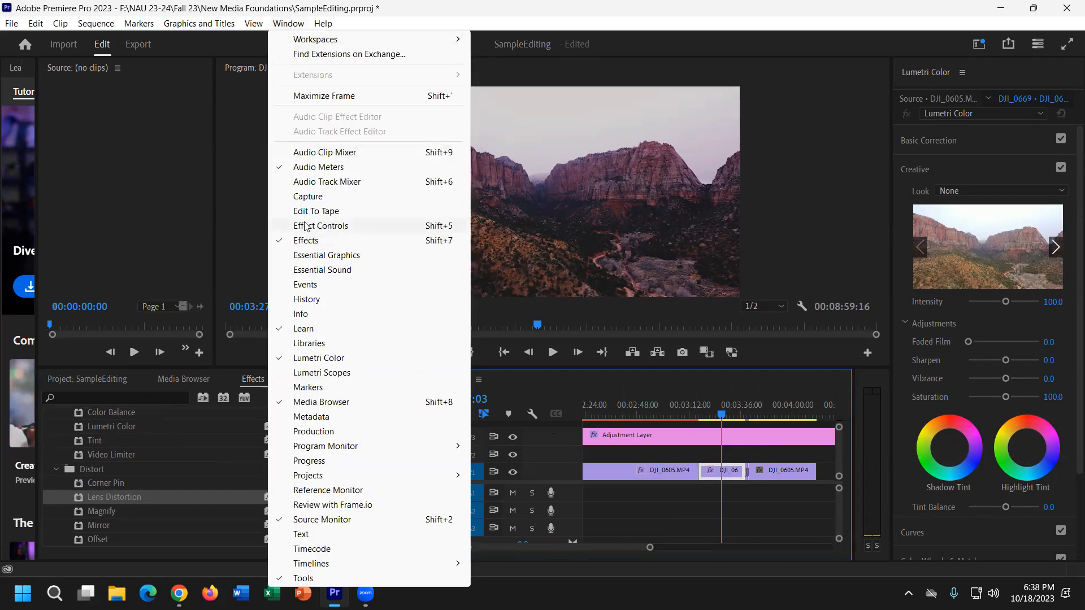
Show Effect Controls widened to full parameter names, then inspect a V1 clip in it.
left_click(341, 226)
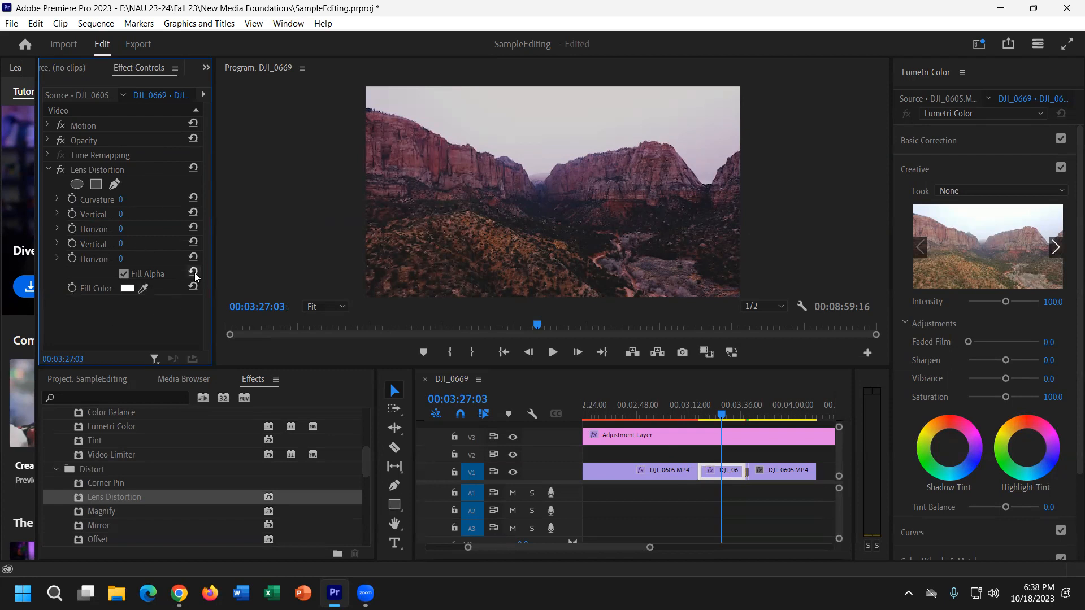
left_click_drag(214, 262, 367, 263)
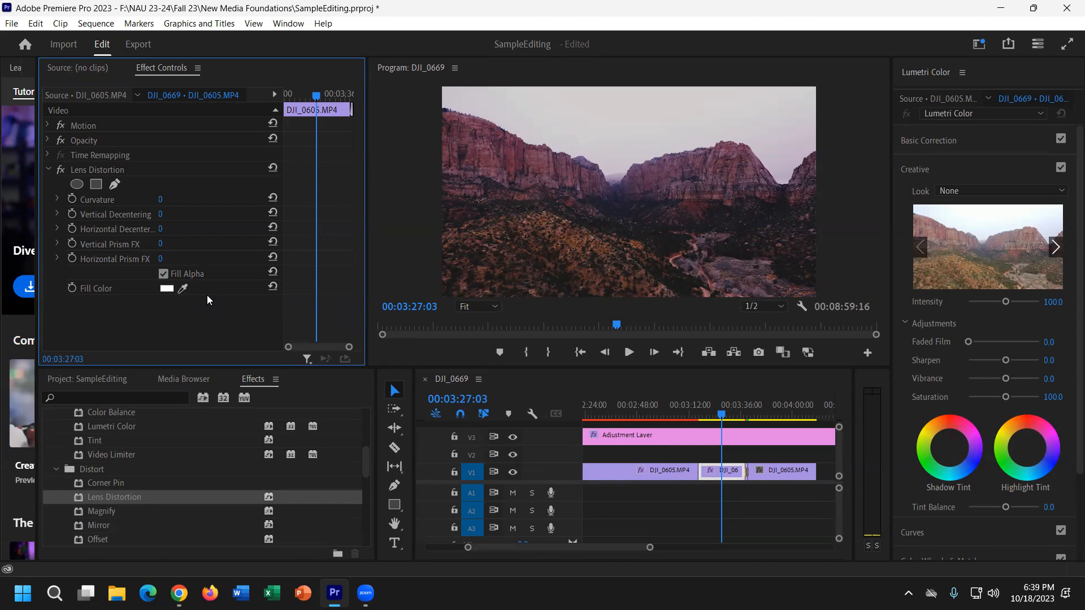
left_click(723, 469)
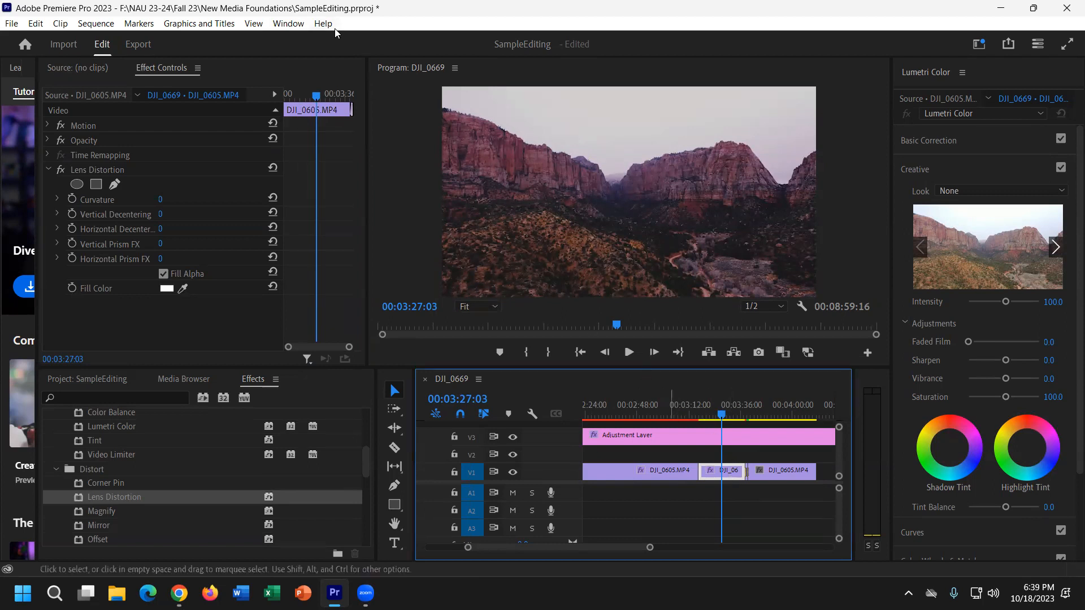
mouse_move(295, 96)
left_mouse_down()
mouse_move(350, 97)
mouse_move(294, 98)
left_mouse_up()
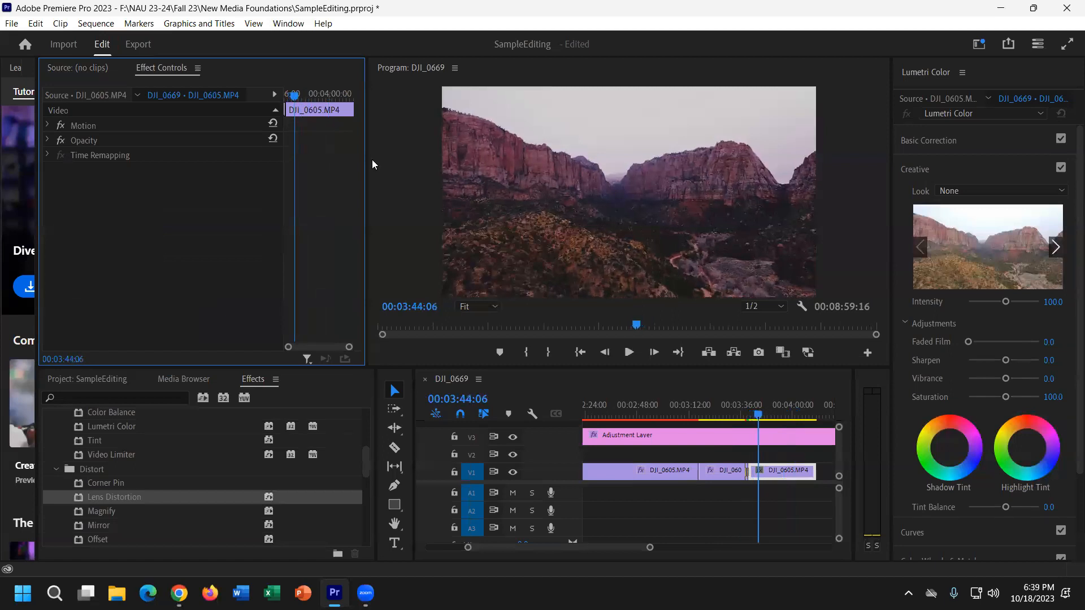
At 00:03:25:04, delete the Lens Distortion effect from the short middle clip.
left_click(730, 473)
left_click(719, 399)
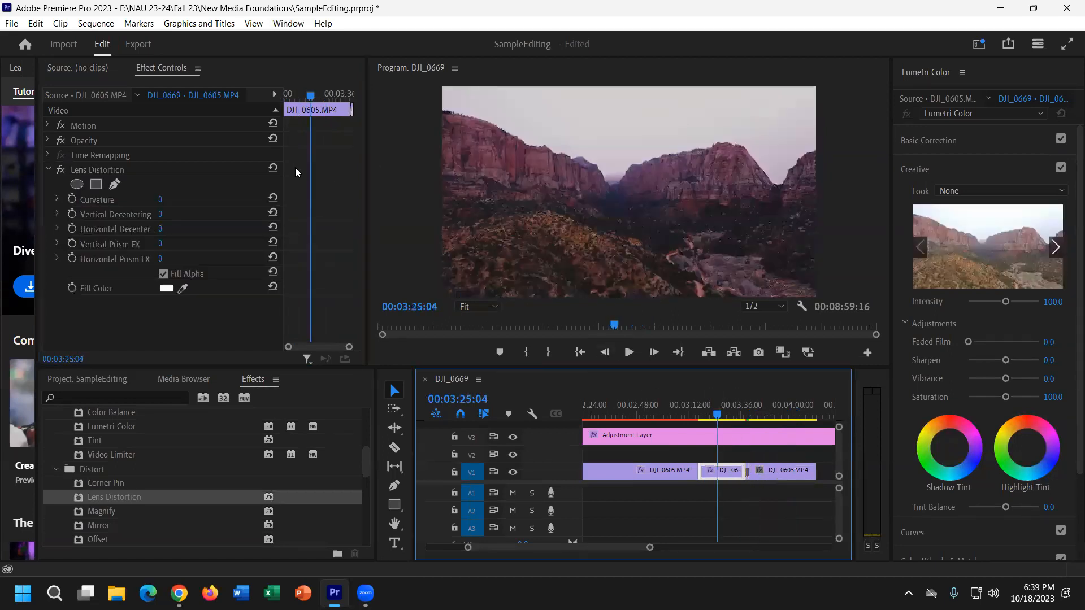
left_click(48, 170)
left_click(116, 171)
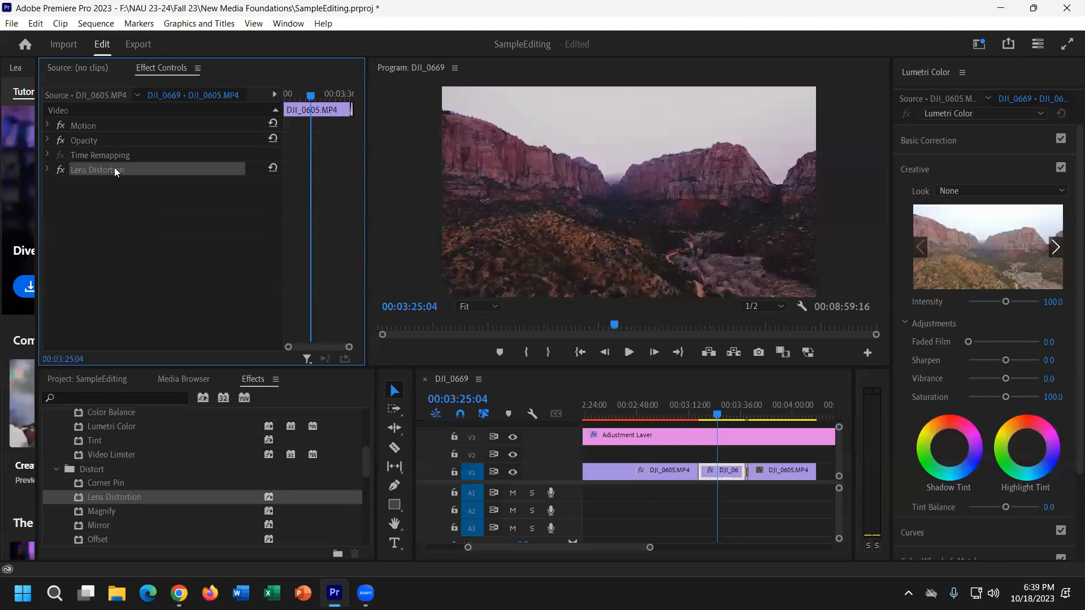
key("Delete")
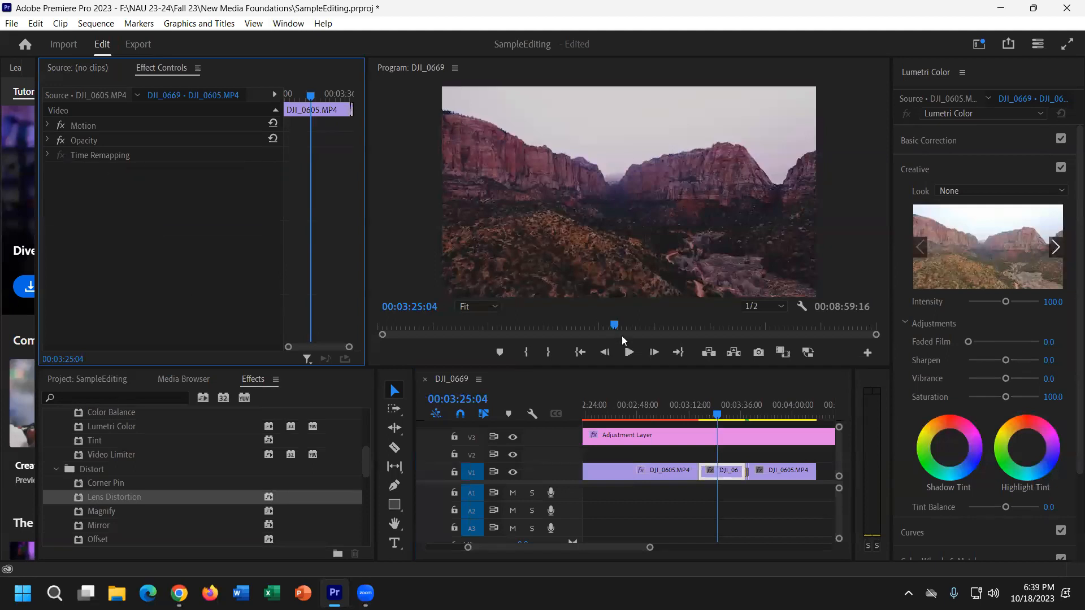
Test Motion Scale at 62 and 0 and Rotation near 87°, then restore 100 and 0°.
left_click(55, 126)
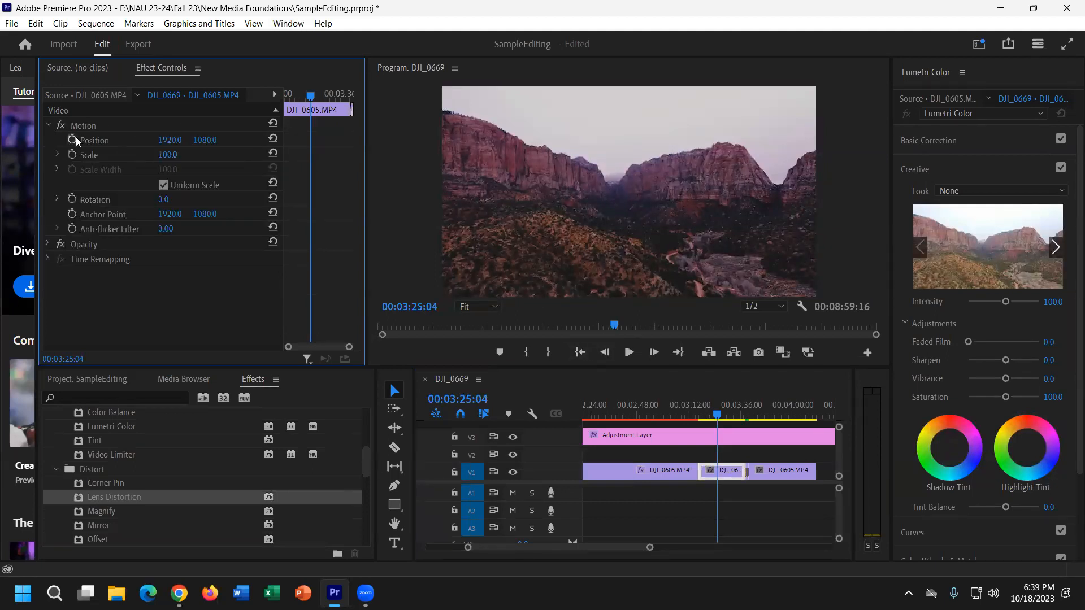
mouse_move(168, 155)
left_mouse_down()
mouse_move(125, 156)
mouse_move(178, 156)
left_mouse_up()
left_click(179, 156)
type("0")
key("Return")
left_click(168, 155)
type("100")
key("Return")
left_click_drag(165, 200, 607, 200)
key("ctrl+z")
Expand the Opacity settings to show 100% with Normal blend.
left_click(53, 246)
scroll(727, 467, "up", 1)
scroll(727, 467, "down", 1)
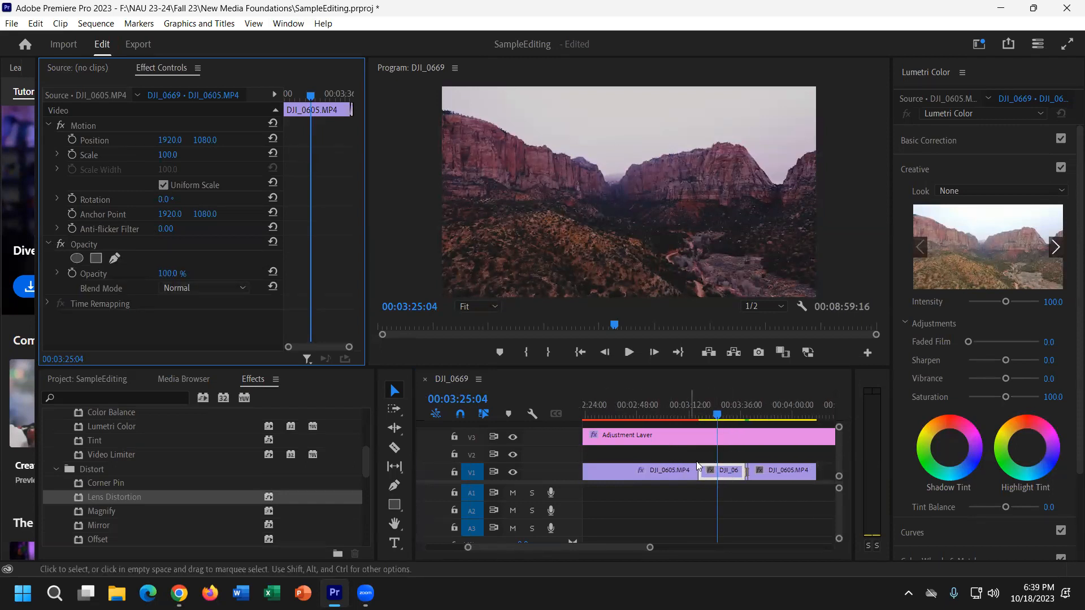
left_click_drag(727, 471, 680, 456)
left_click(681, 412)
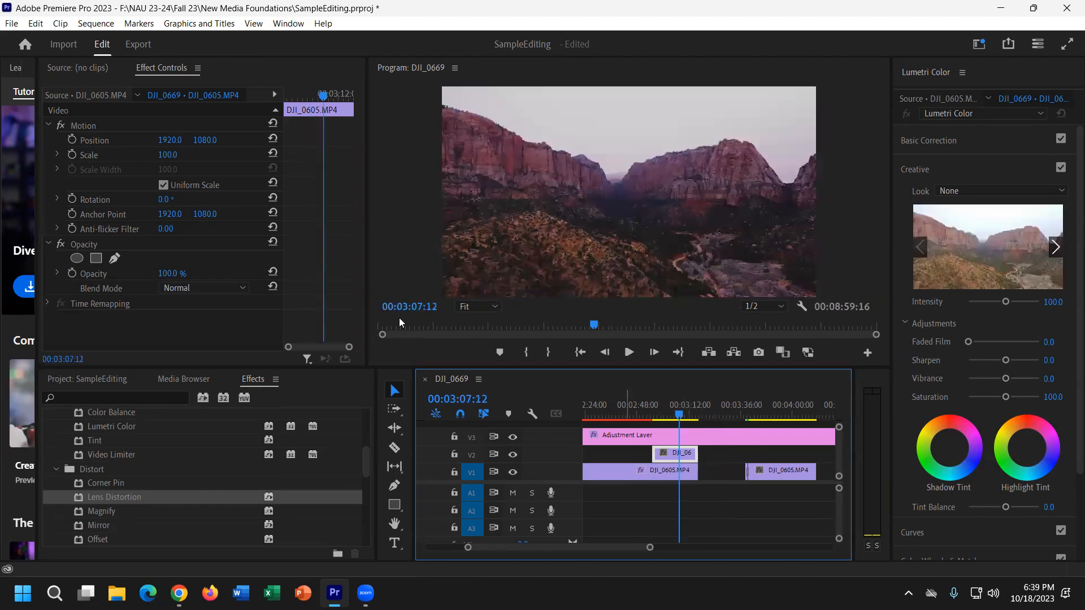
left_click(165, 275)
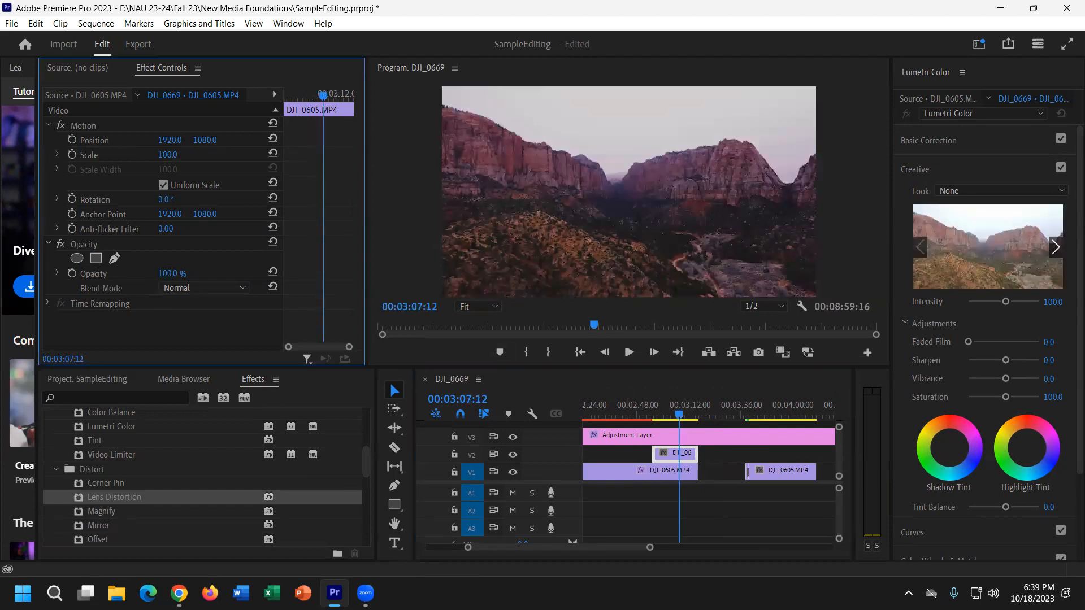
left_click_drag(165, 276, 144, 276)
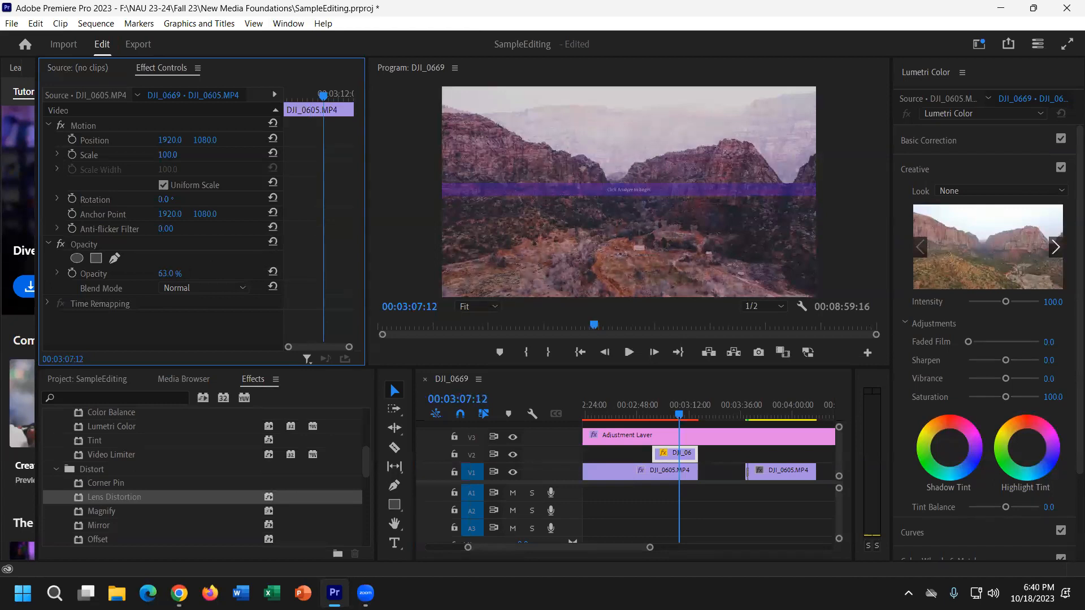
left_click(167, 274)
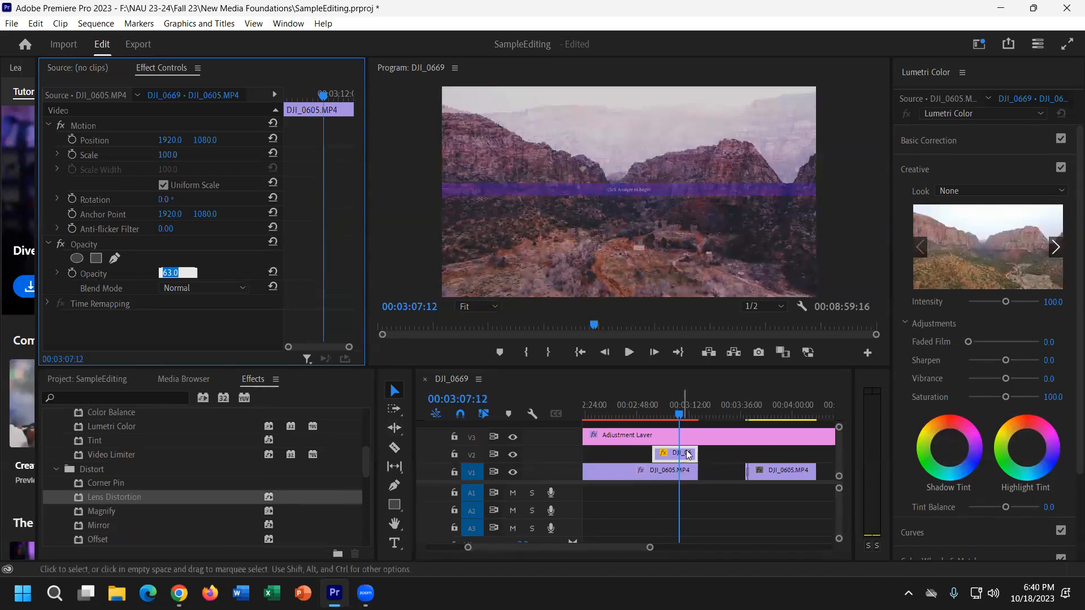
type("100")
key("Return")
left_click_drag(667, 445, 588, 489)
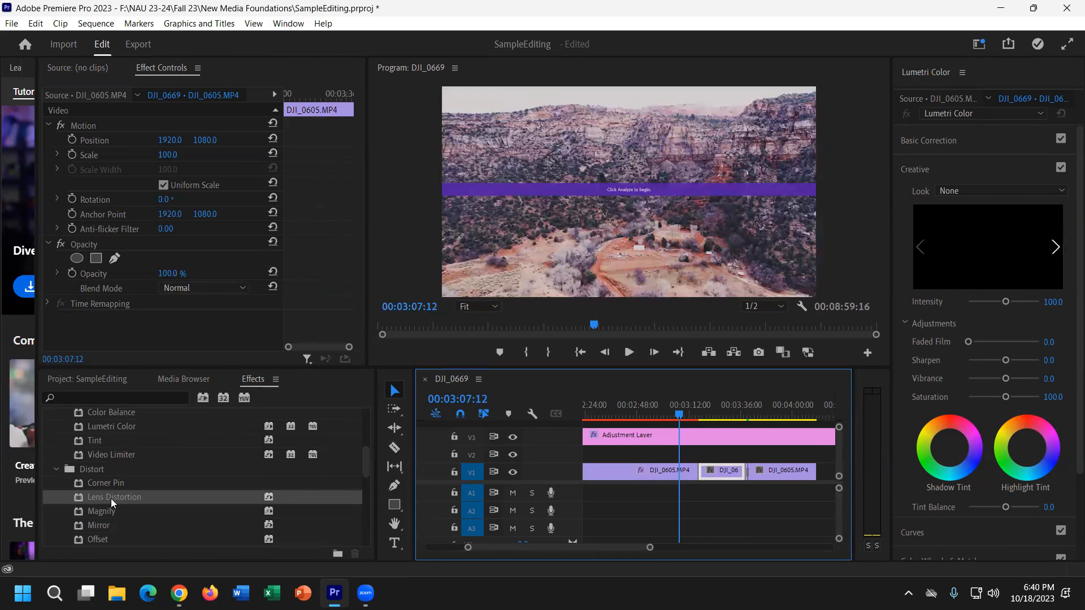
left_click_drag(113, 502, 721, 475)
At 00:03:23:04, raise Lens Distortion curvature and set Vertical Decentering to 19.
left_click(713, 405)
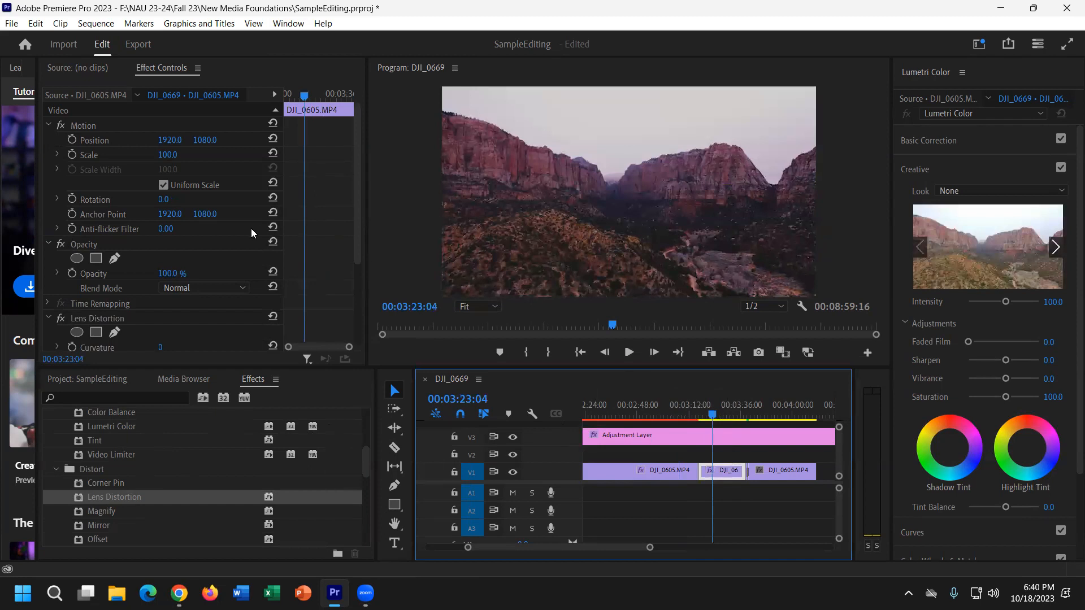
scroll(91, 277, "down", 5)
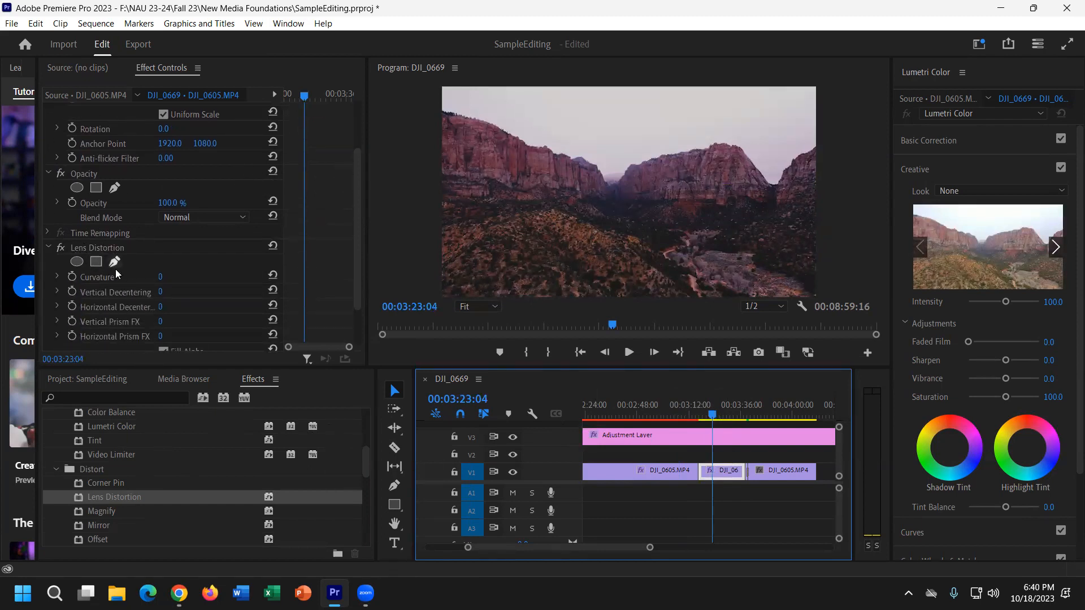
scroll(84, 257, "down", 2)
left_click(56, 236)
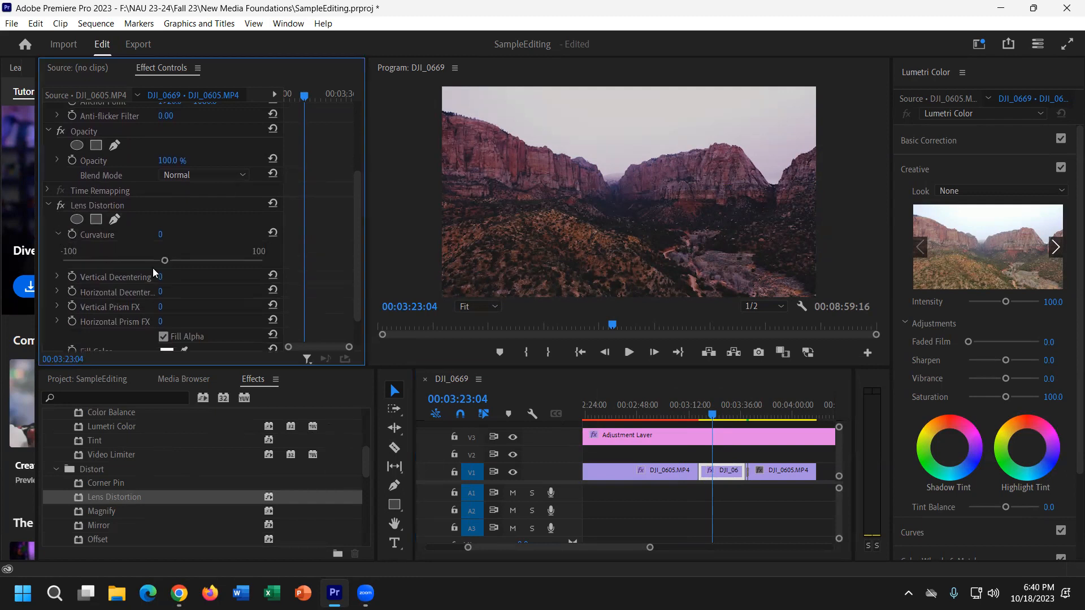
left_click_drag(163, 260, 243, 262)
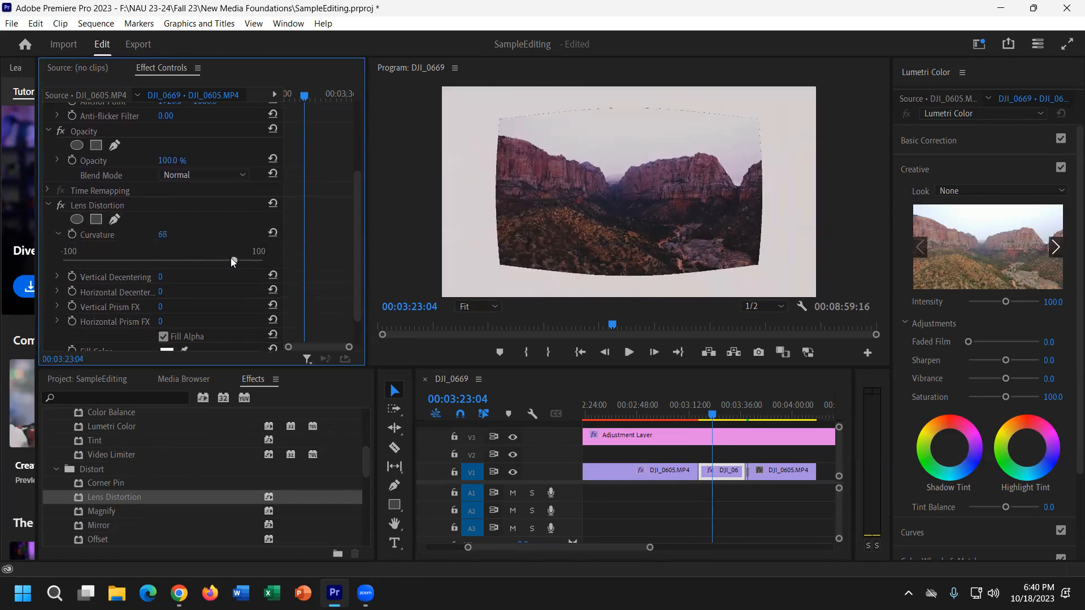
left_click(57, 276)
left_click_drag(165, 303, 189, 303)
left_click(56, 319)
Scale the clip to 215, push curvature to 100, and preview the distortion.
scroll(129, 322, "down", 1)
scroll(180, 232, "up", 5)
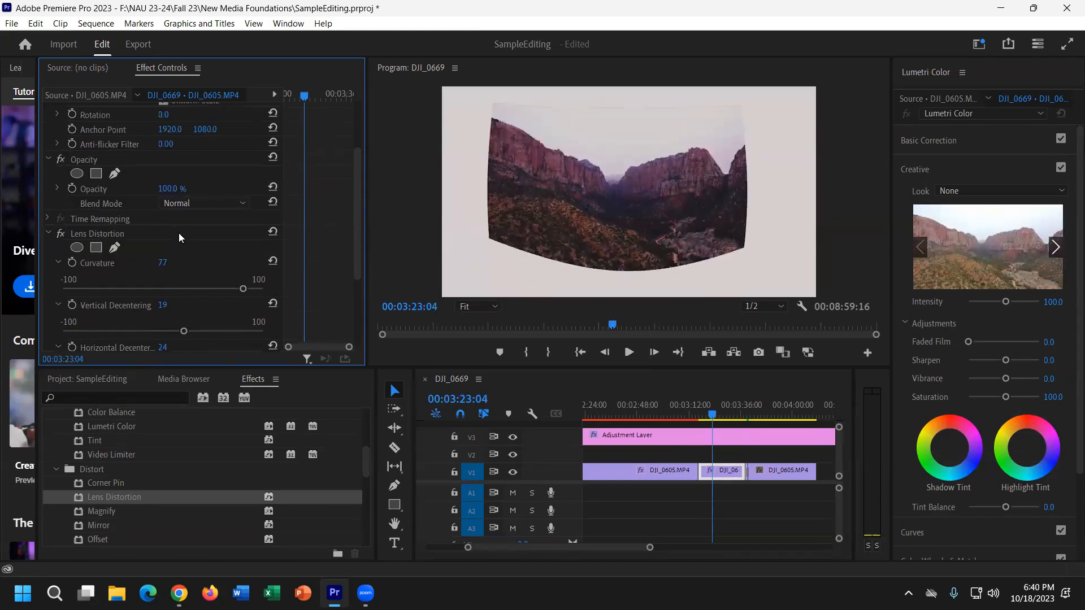
left_click_drag(168, 154, 233, 155)
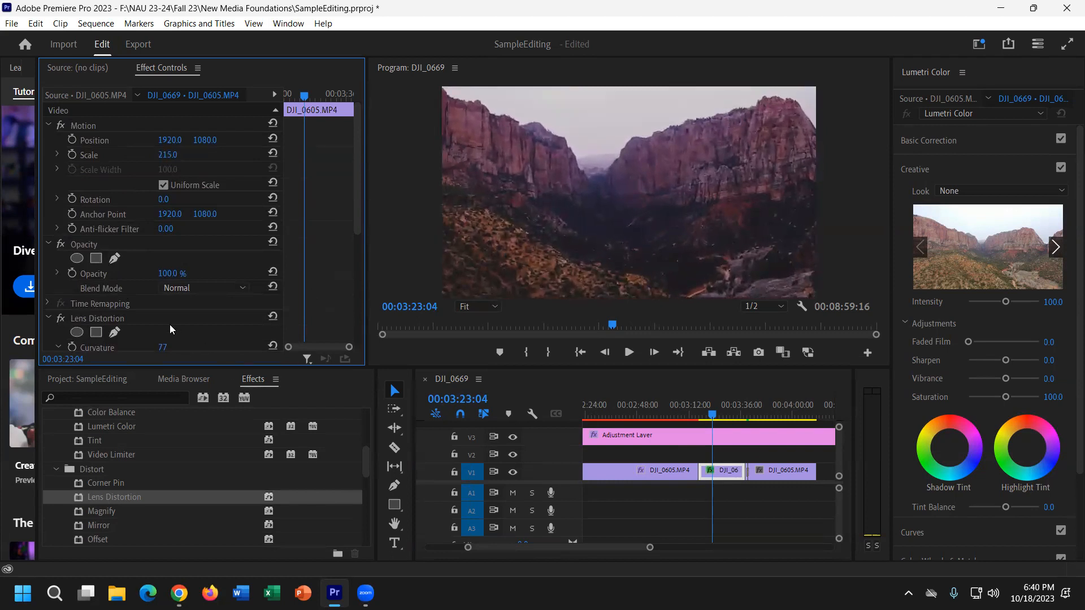
scroll(173, 330, "down", 4)
left_click_drag(244, 275, 264, 277)
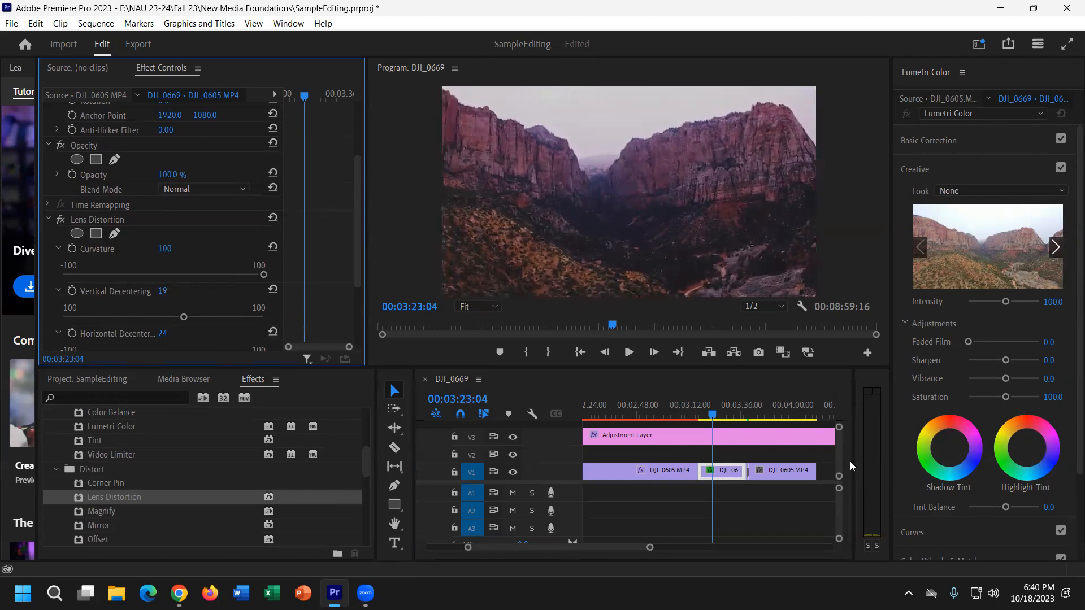
left_click(731, 415)
mouse_move(733, 415)
left_mouse_down()
mouse_move(709, 412)
mouse_move(733, 411)
mouse_move(724, 411)
left_mouse_up()
Select Lumetri Color, then collapse the Color Correction group.
scroll(74, 280, "down", 2)
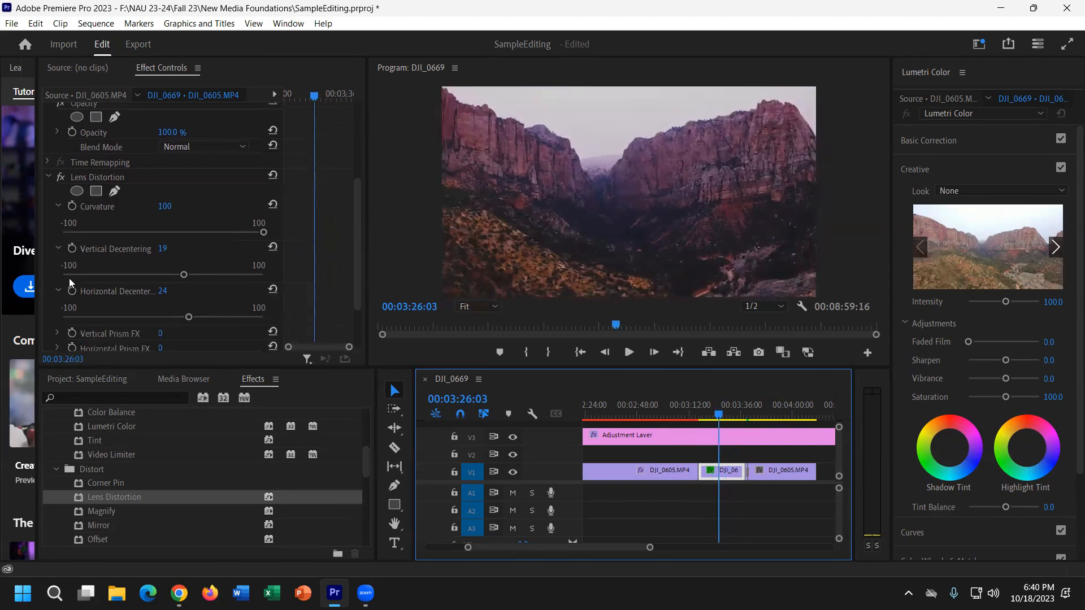
scroll(142, 269, "down", 1)
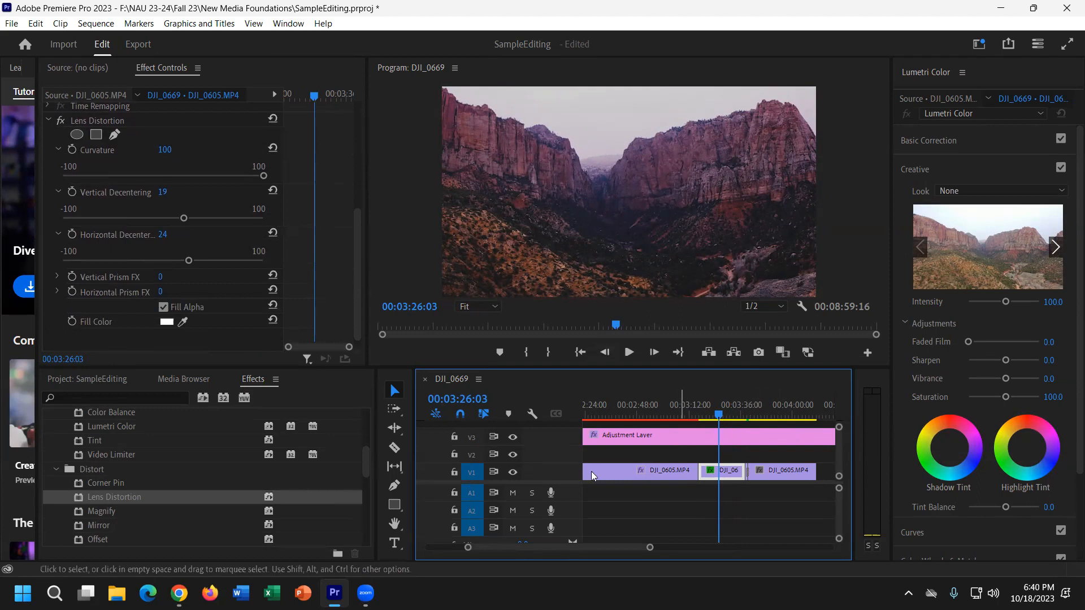
scroll(146, 481, "up", 2)
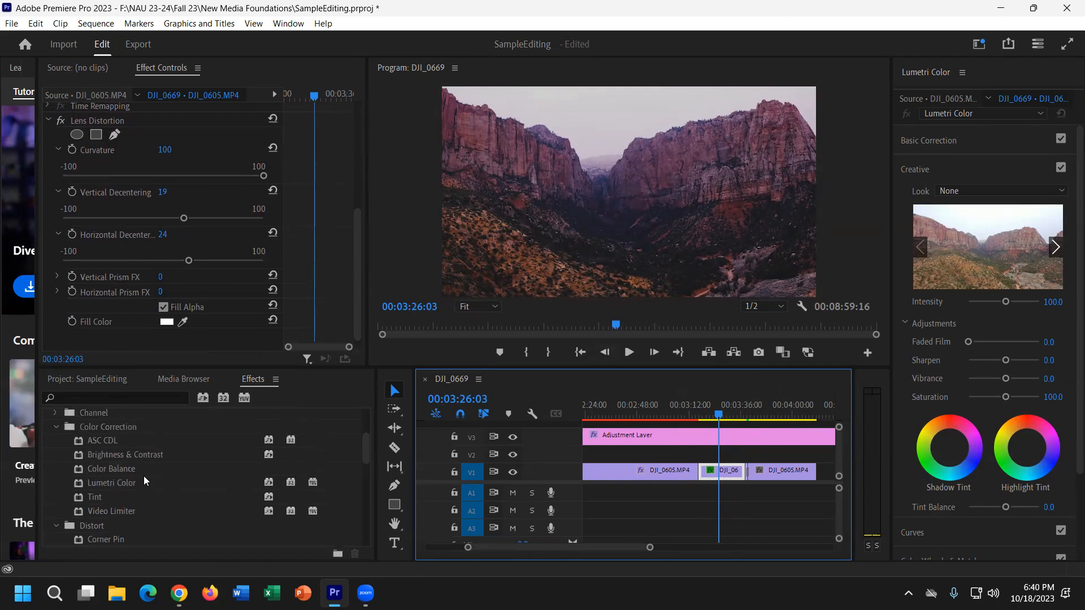
left_click(102, 481)
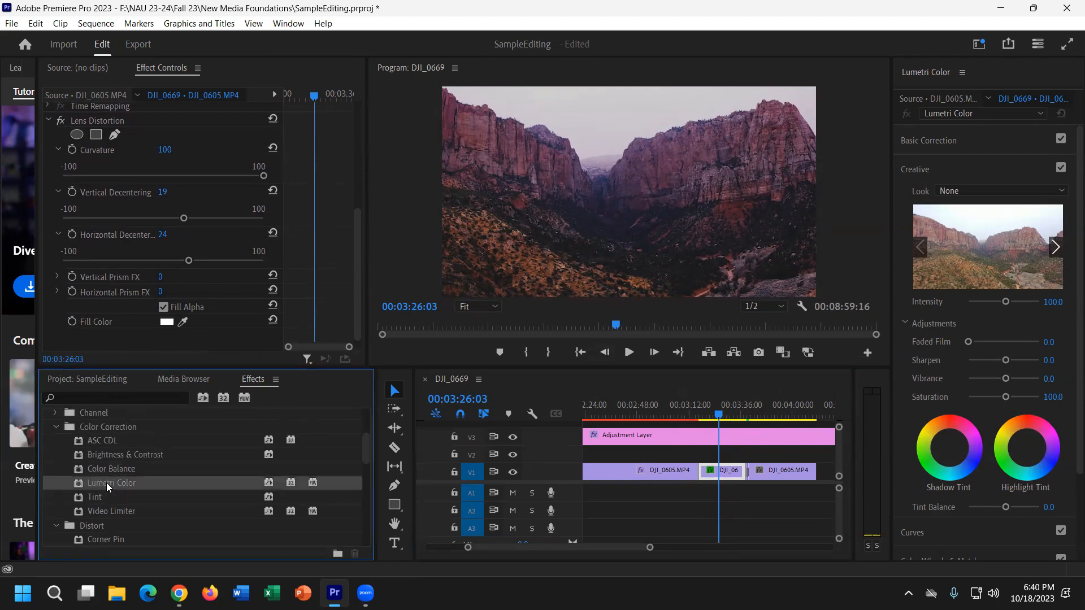
left_click(56, 426)
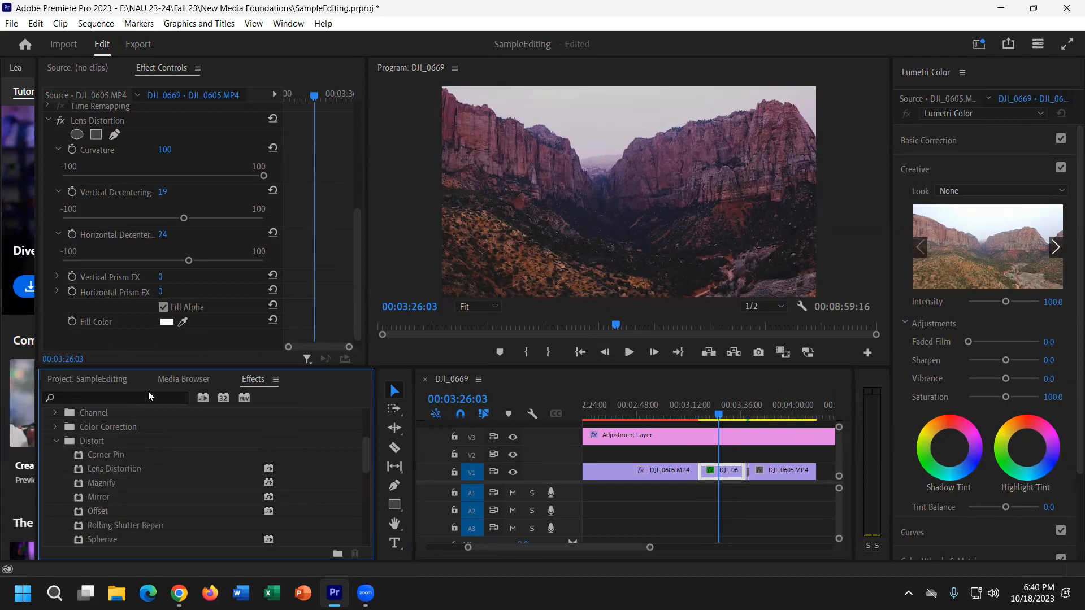
Enlarge the Effects panel, collapse Distort, and reopen the Color Correction group.
left_click_drag(172, 366, 172, 280)
scroll(62, 373, "up", 4)
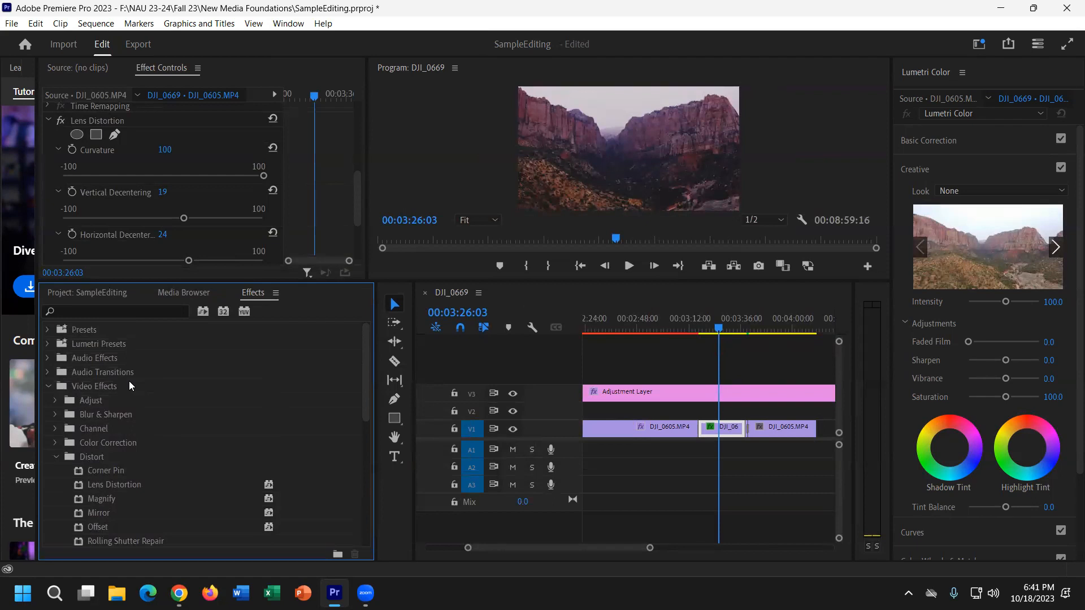
scroll(133, 385, "down", 1)
left_click(57, 428)
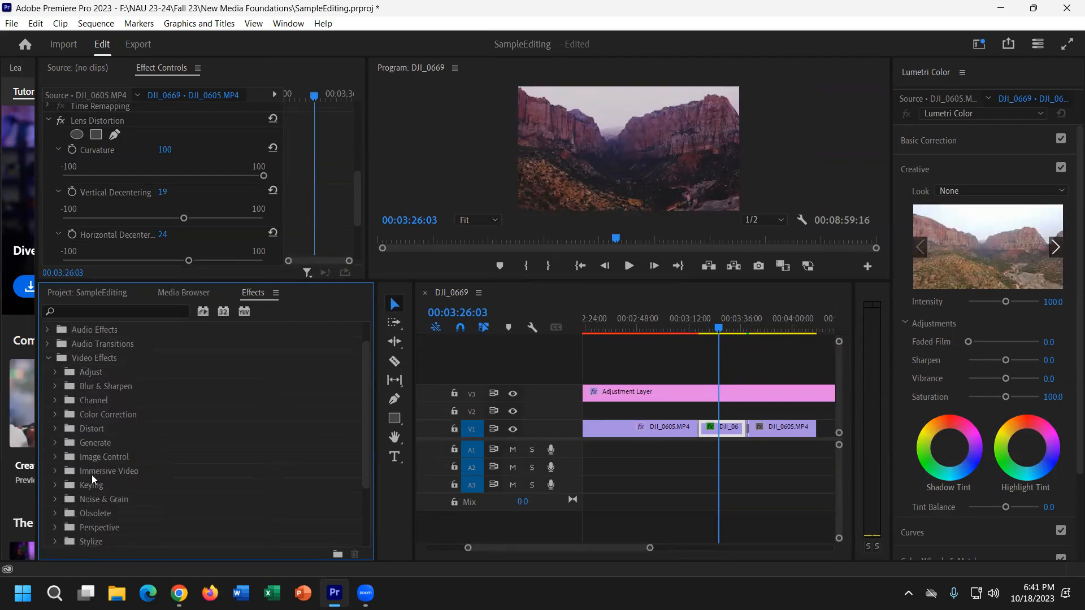
scroll(93, 490, "down", 1)
scroll(92, 487, "up", 1)
left_click(56, 416)
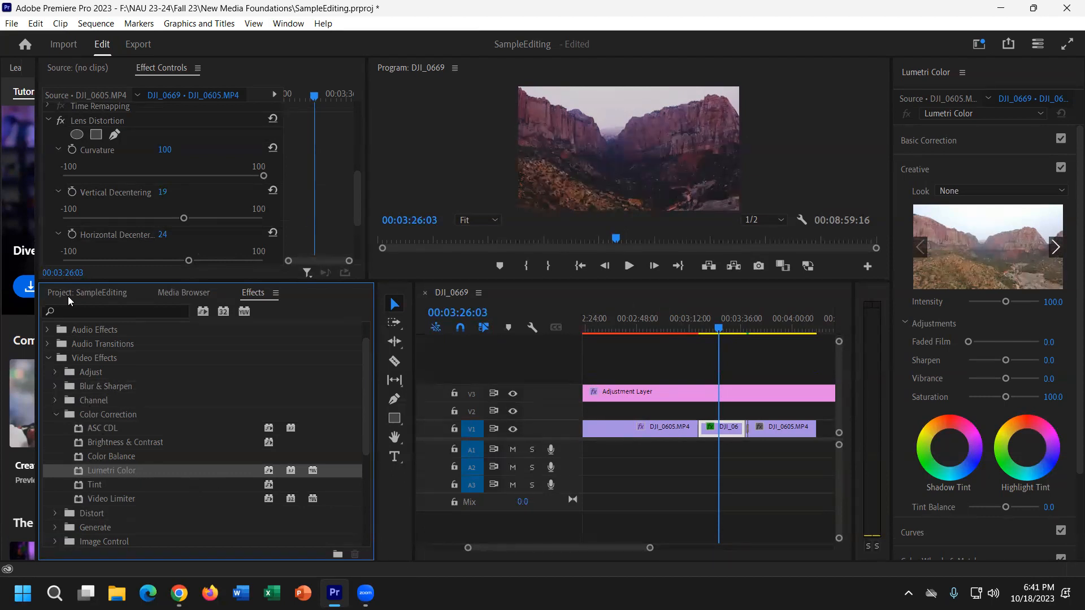
Apply Lumetri Color to the middle V1 clip and expand its Creative section (Saturation 100).
left_click_drag(100, 473, 721, 432)
scroll(140, 196, "down", 5)
left_click_drag(200, 281, 200, 368)
left_click(65, 219)
left_click(58, 225)
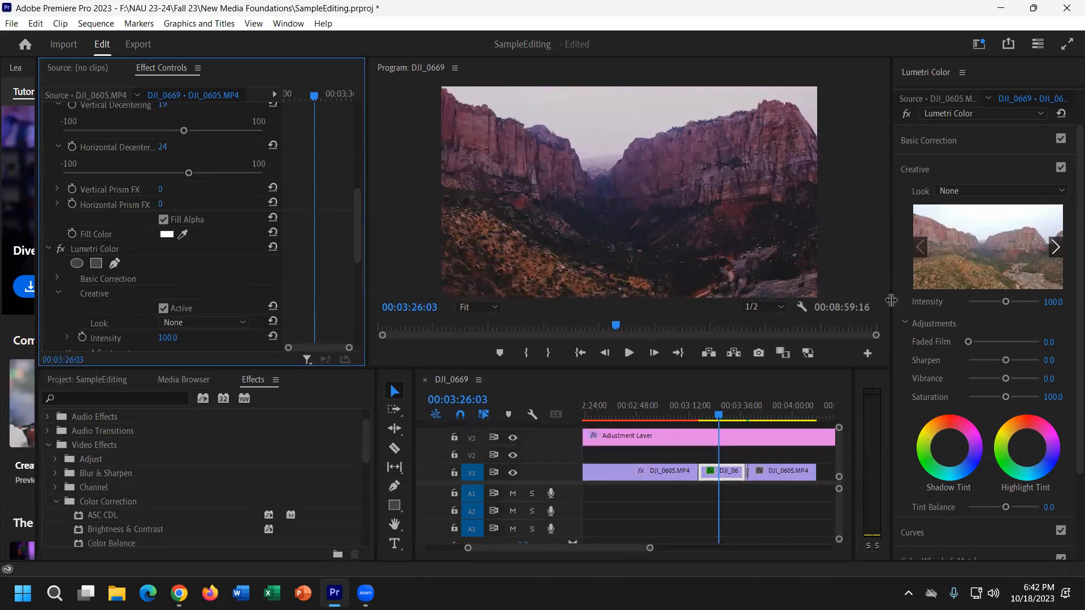
scroll(219, 268, "down", 5)
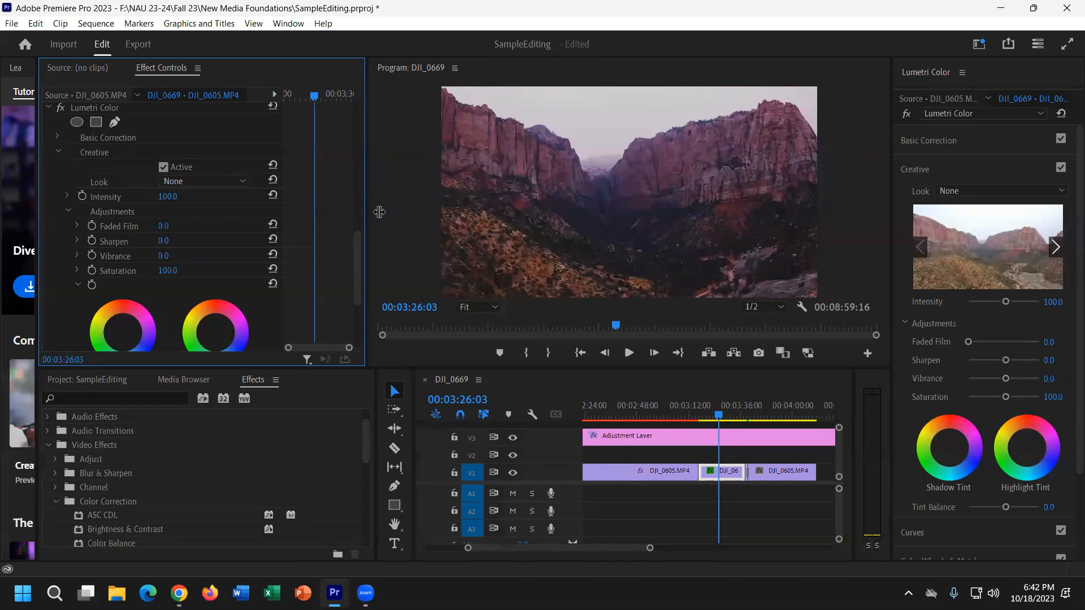
Widen the Effect Controls keyframe area and put the playhead at the middle clip's start, 00:03:21:25.
left_click_drag(368, 212, 540, 205)
left_click_drag(412, 204, 308, 213)
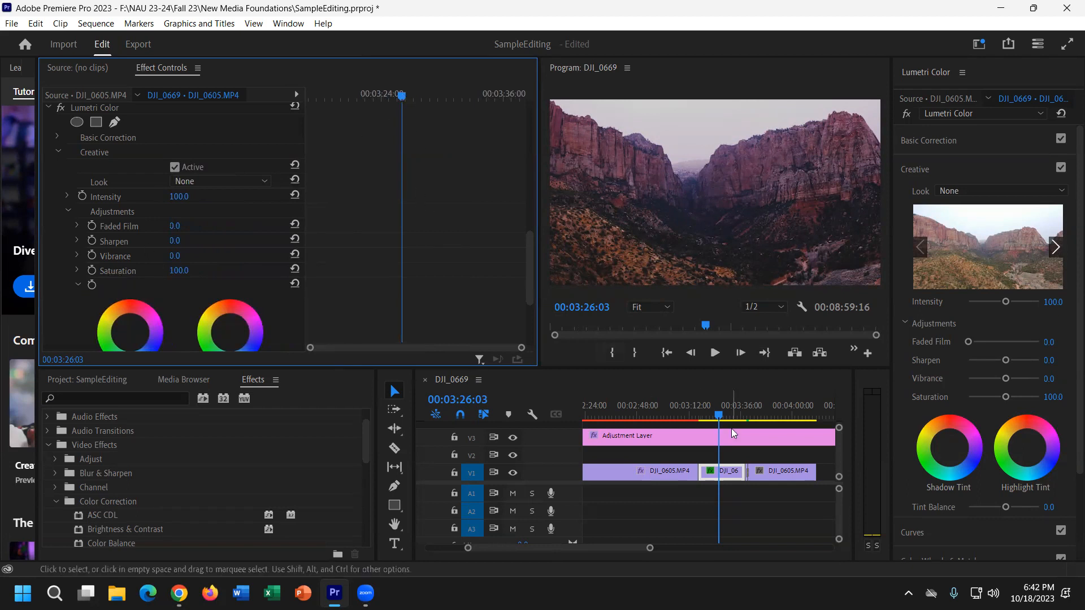
left_click(732, 472)
left_click_drag(402, 95, 277, 93)
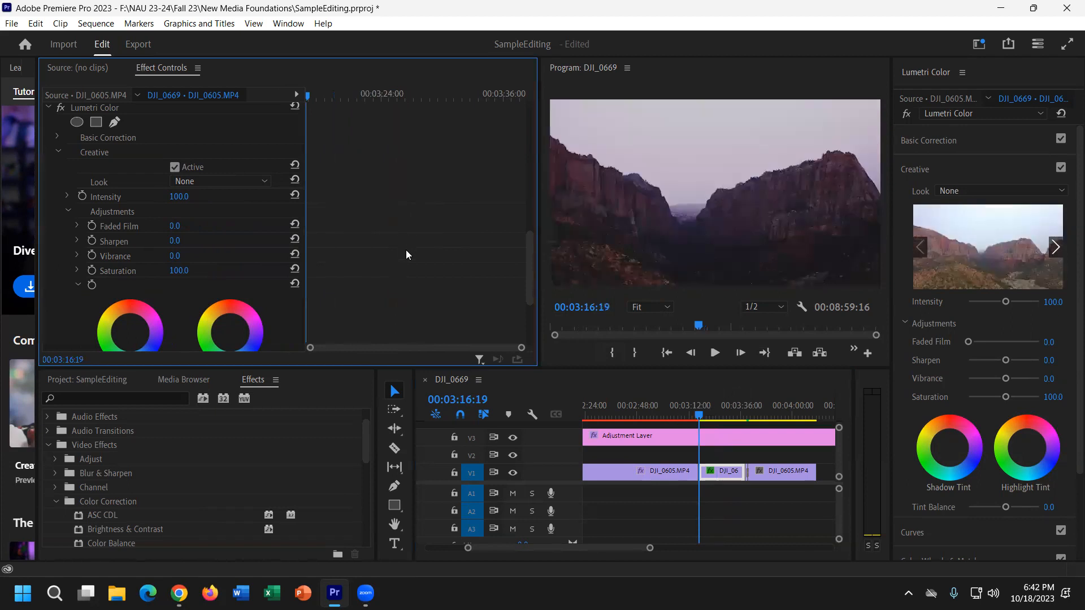
scroll(406, 249, "up", 5)
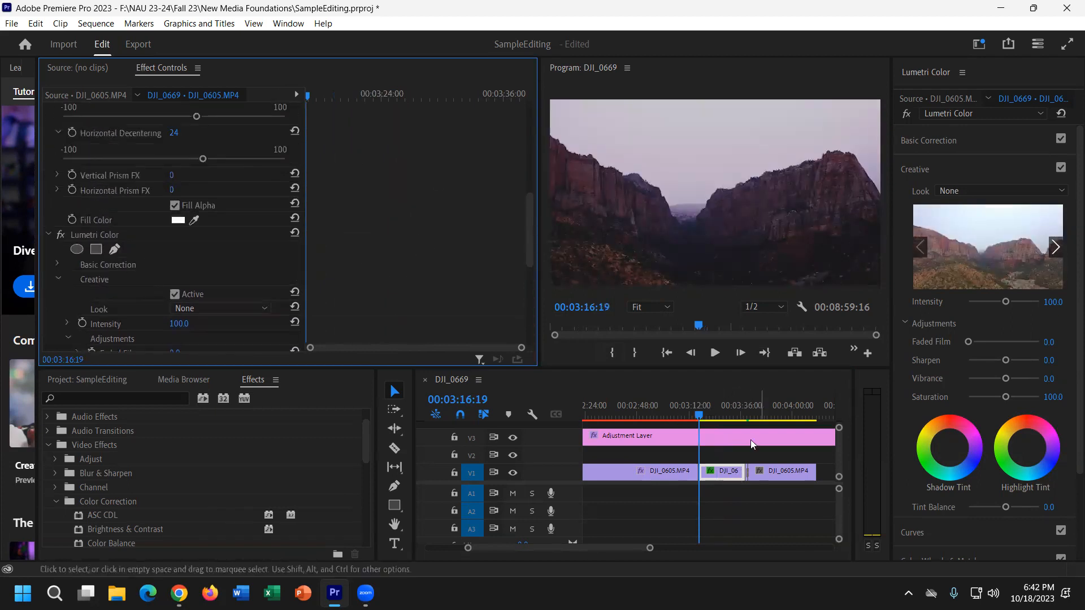
left_click(709, 414)
scroll(181, 256, "down", 5)
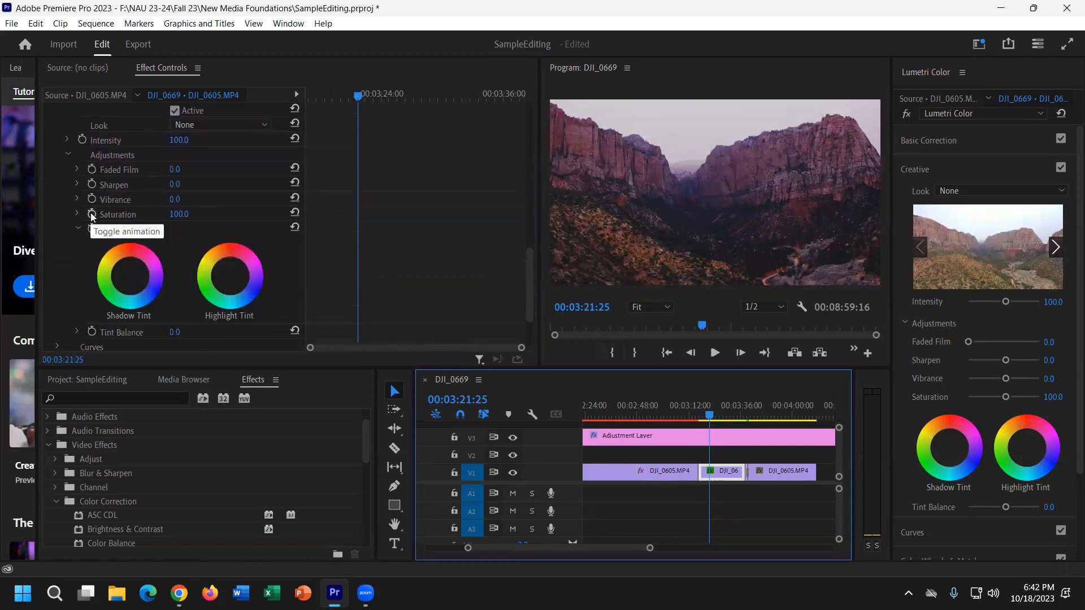
Keyframe Saturation at 100 at the clip start and 0 near its end, then preview the fade.
left_click(91, 216)
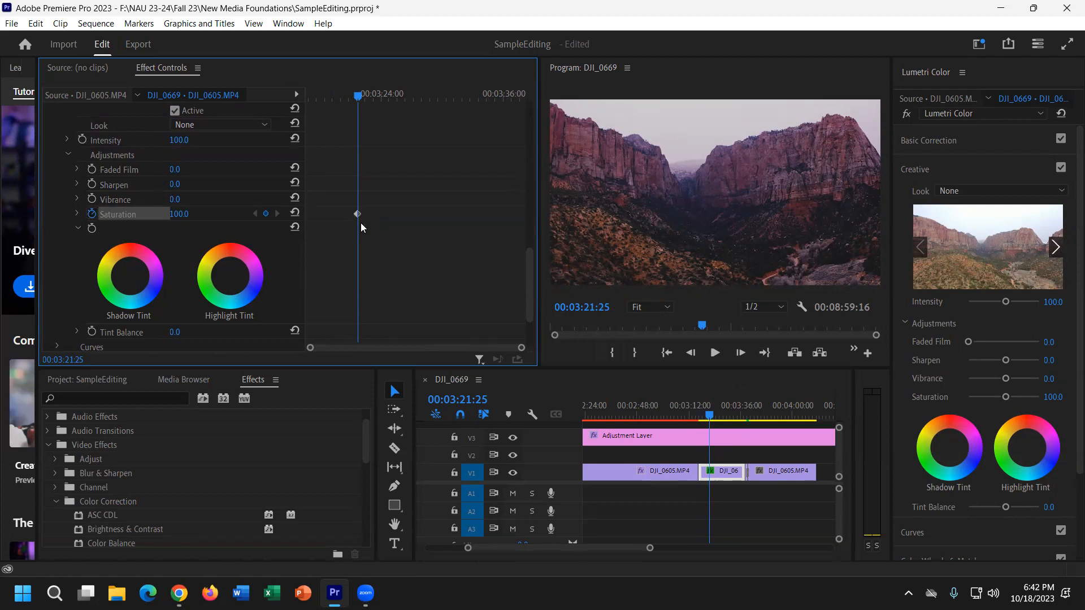
left_click_drag(373, 99, 506, 95)
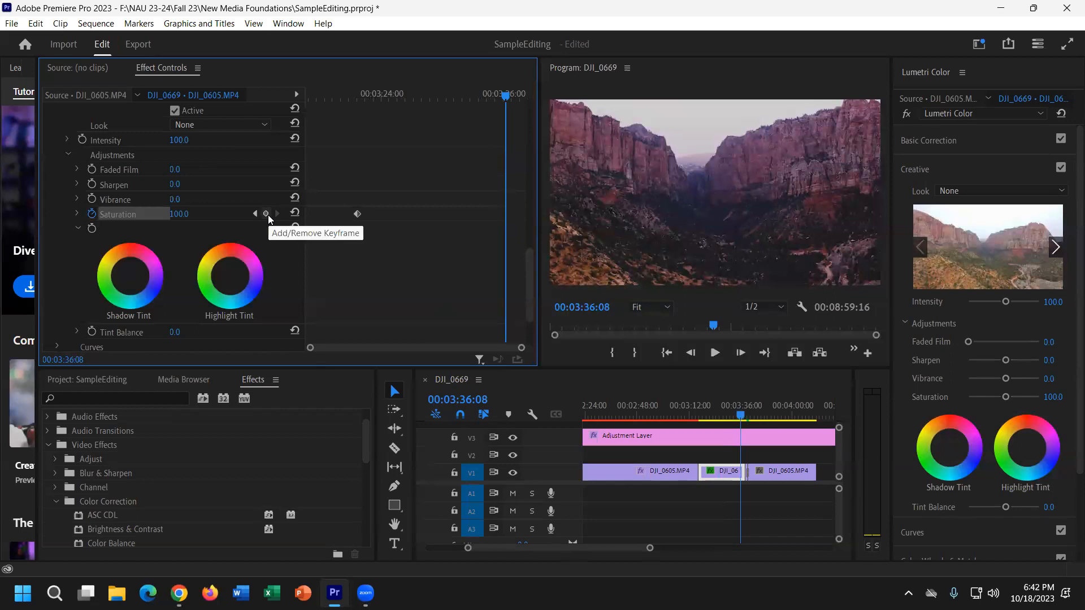
left_click(180, 214)
type("80")
key("Return")
left_click_drag(180, 214, 134, 214)
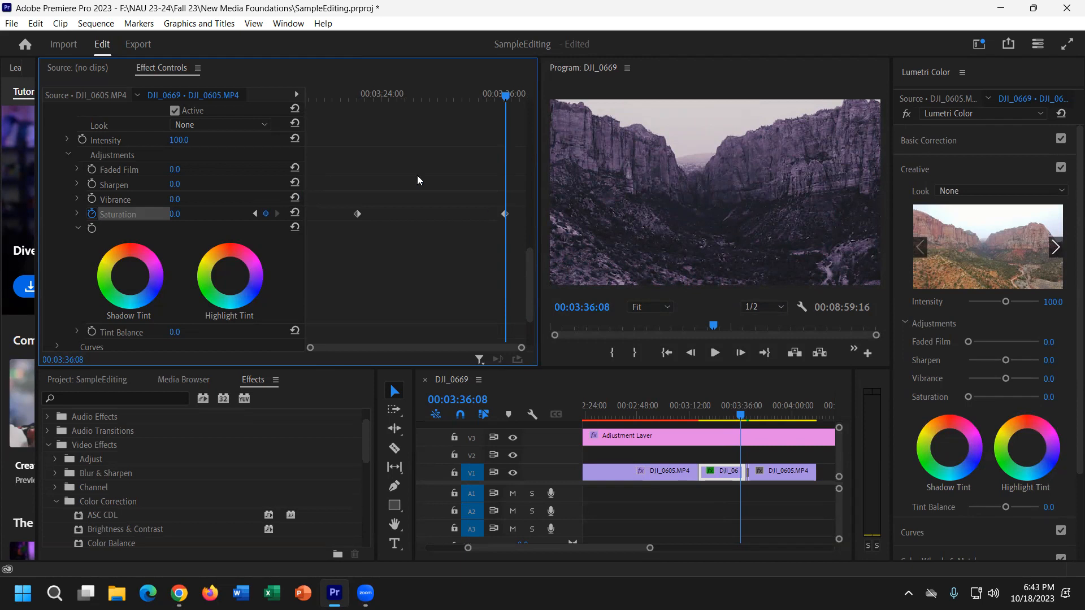
left_click_drag(497, 100, 398, 94)
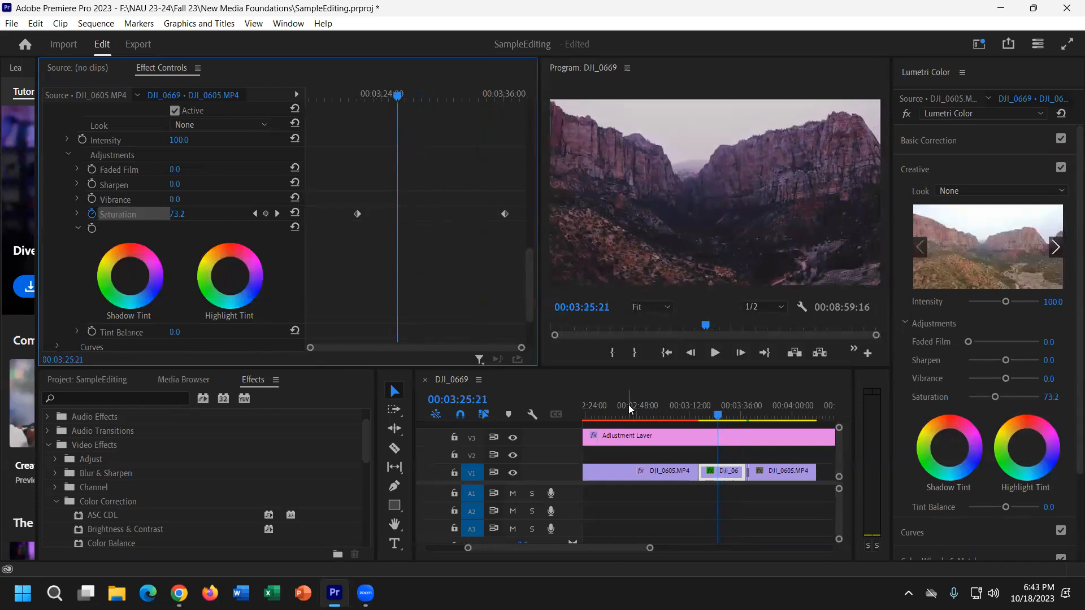
Zoom out to the whole sequence and add a second Lumetri Color to the Adjustment Layer, showing Creative.
left_click(650, 439)
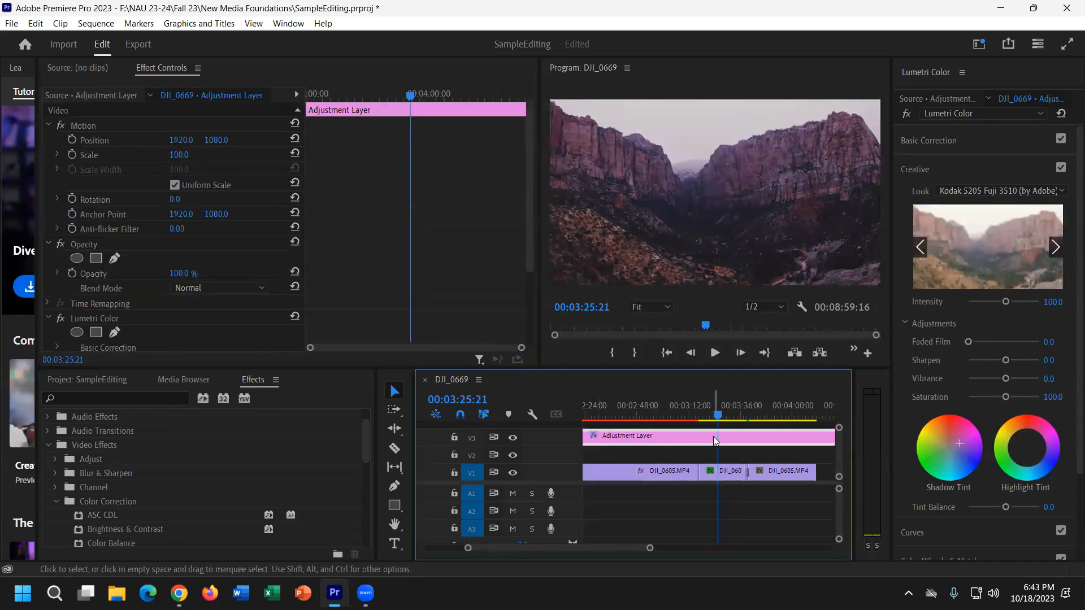
key("minus")
key("minus")
key("minus")
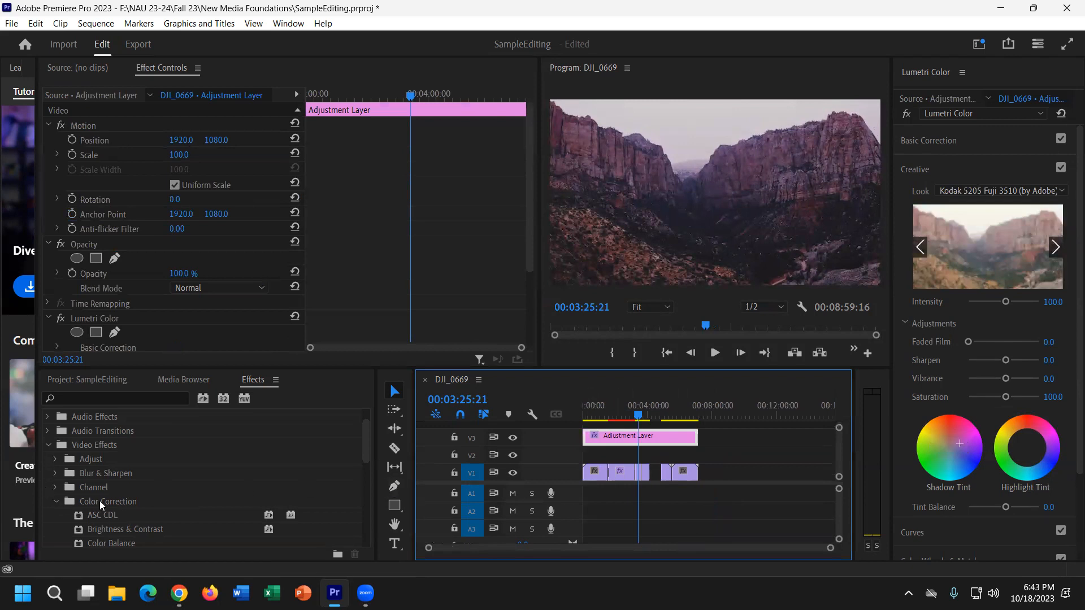
scroll(109, 523, "down", 1)
left_click_drag(108, 521, 619, 443)
scroll(187, 285, "down", 3)
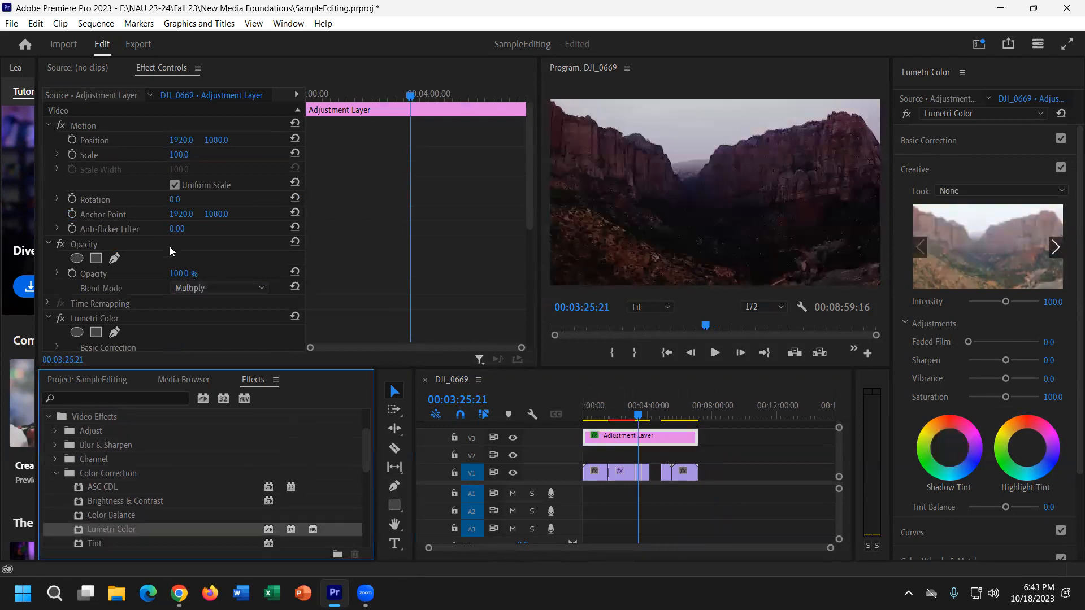
scroll(134, 305, "down", 5)
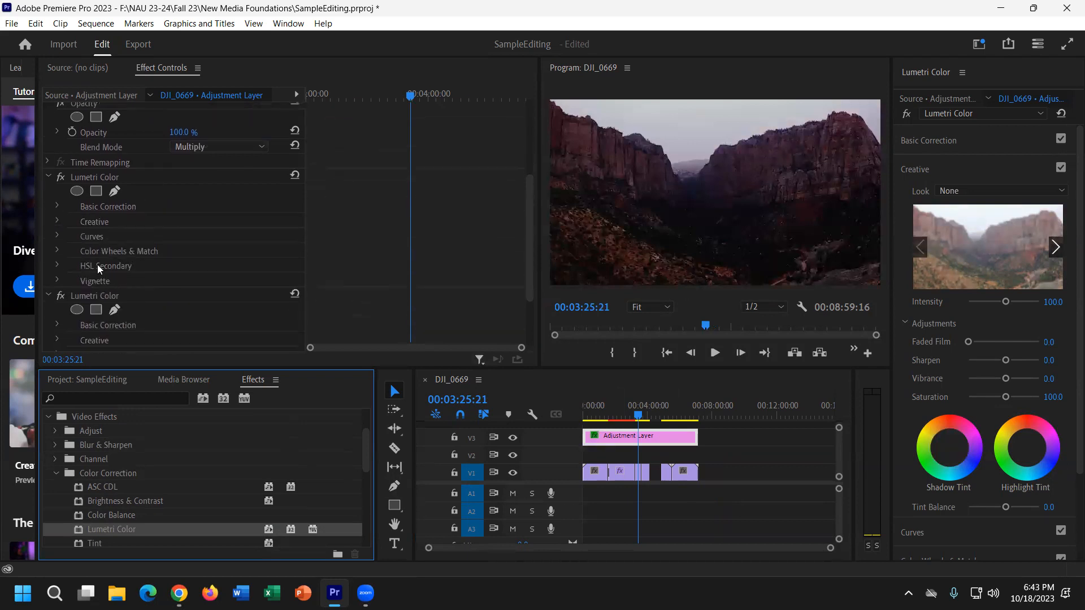
left_click(58, 221)
Set a Vibrance keyframe on the adjustment layer at 00:00:44:08.
scroll(116, 271, "down", 2)
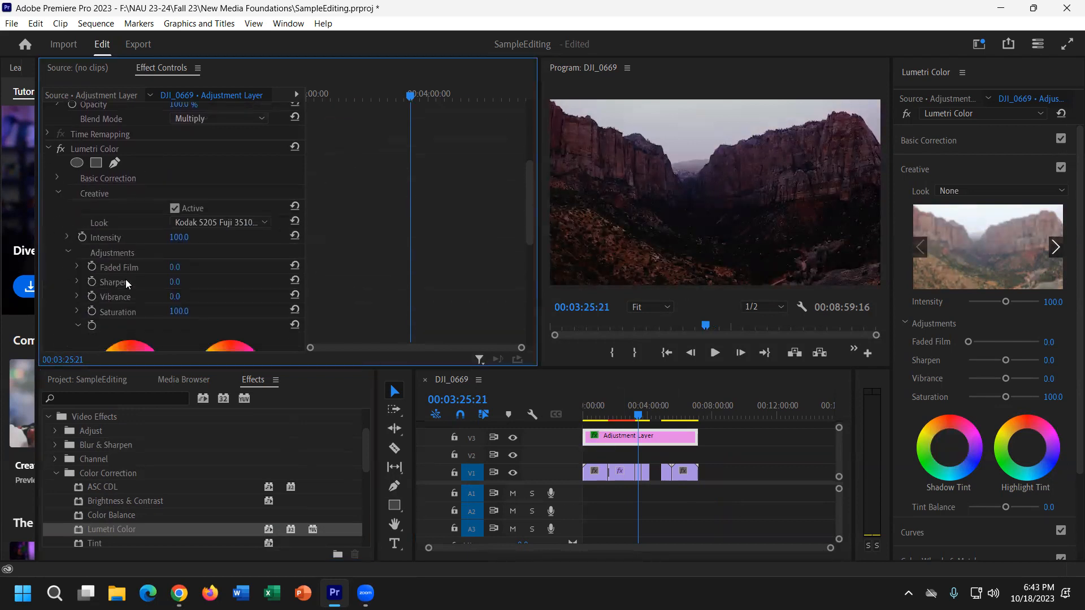
scroll(124, 304, "down", 1)
left_click_drag(390, 97, 327, 99)
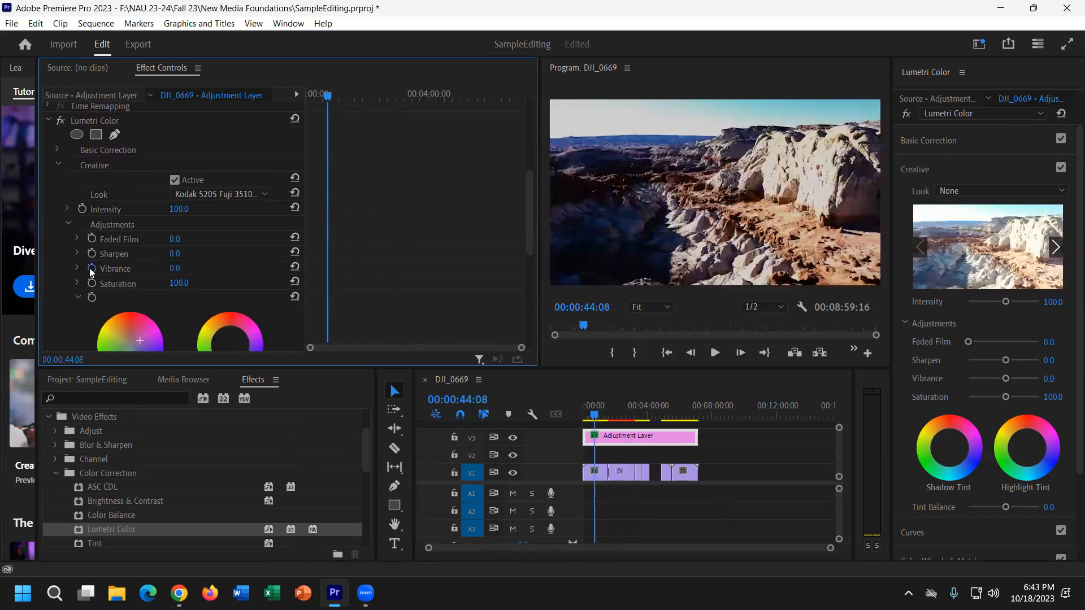
left_click(92, 269)
left_click_drag(450, 94, 496, 94)
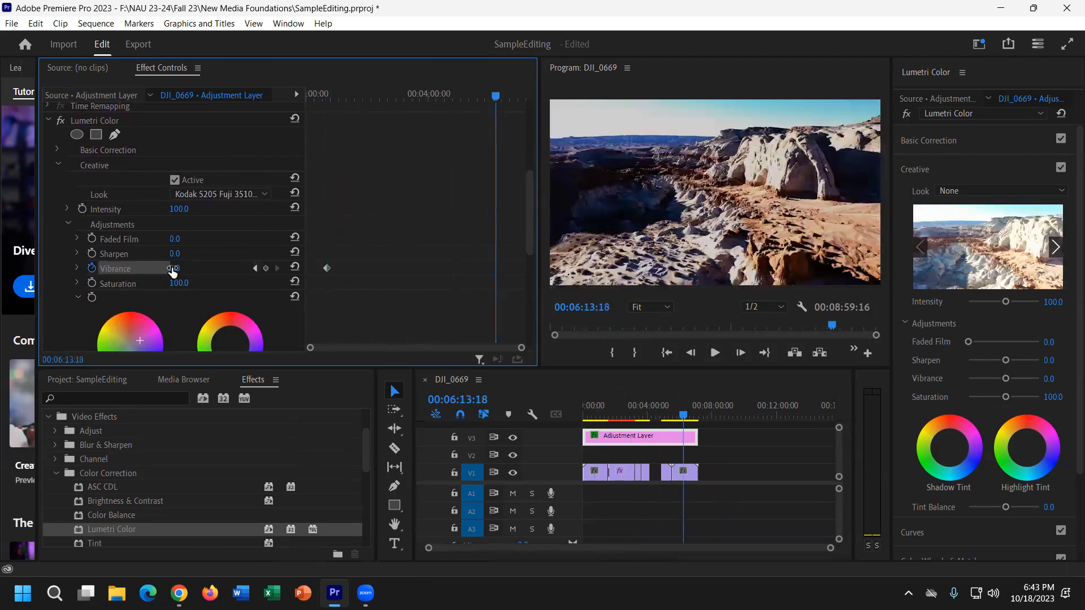
Raise Vibrance to 100 at 00:06:13:18, keyframe Saturation to match, and scrub to check the ramp.
left_click_drag(172, 270, 229, 269)
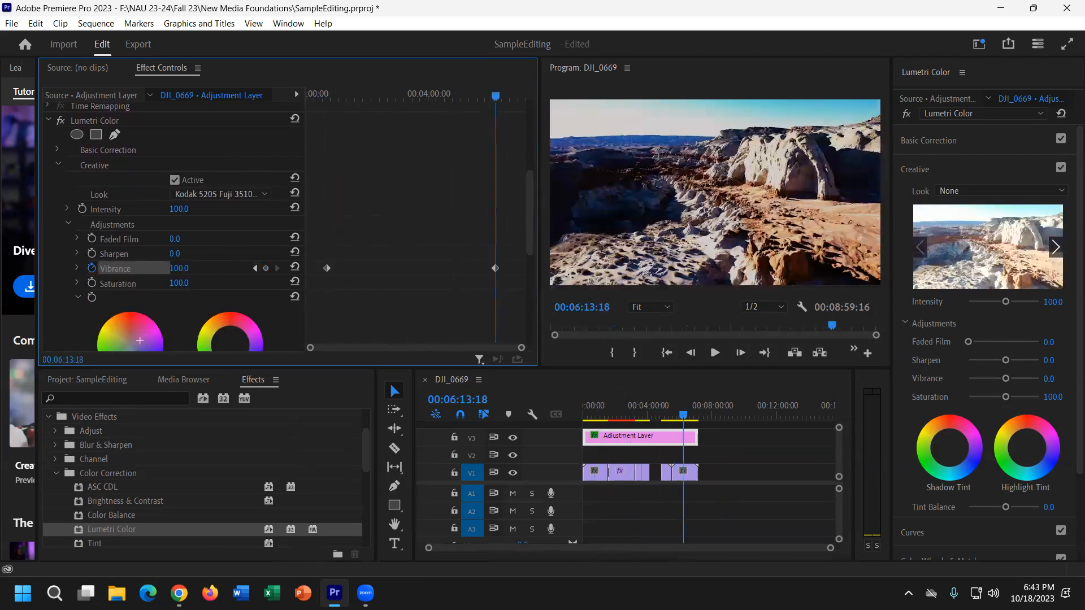
left_click(91, 283)
left_click(410, 96)
left_click_drag(387, 121, 326, 133)
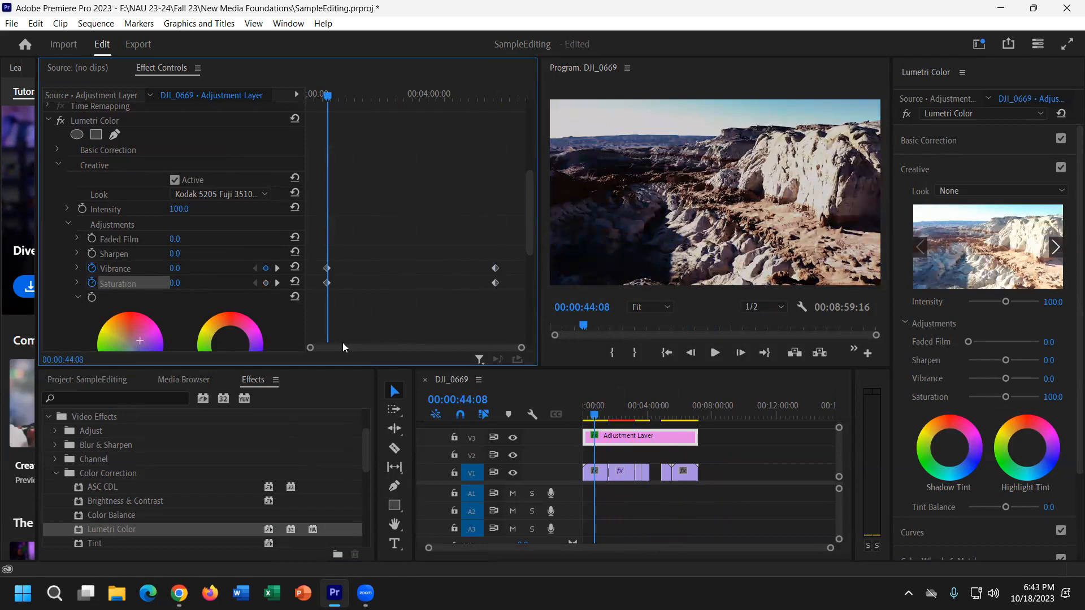
left_click_drag(602, 419, 691, 419)
scroll(267, 228, "up", 2)
Select the DJI_0669 clip at the sequence end and collapse its Color Correction effects.
scroll(248, 312, "up", 2)
left_click(604, 416)
left_click(621, 416)
left_click(622, 473)
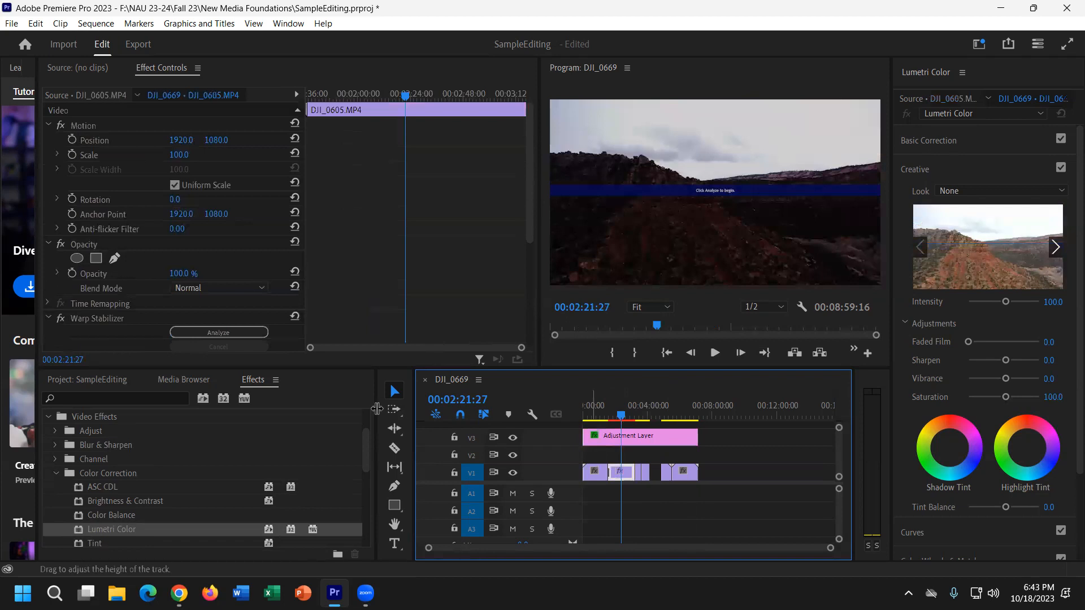
left_click(681, 416)
left_click(685, 473)
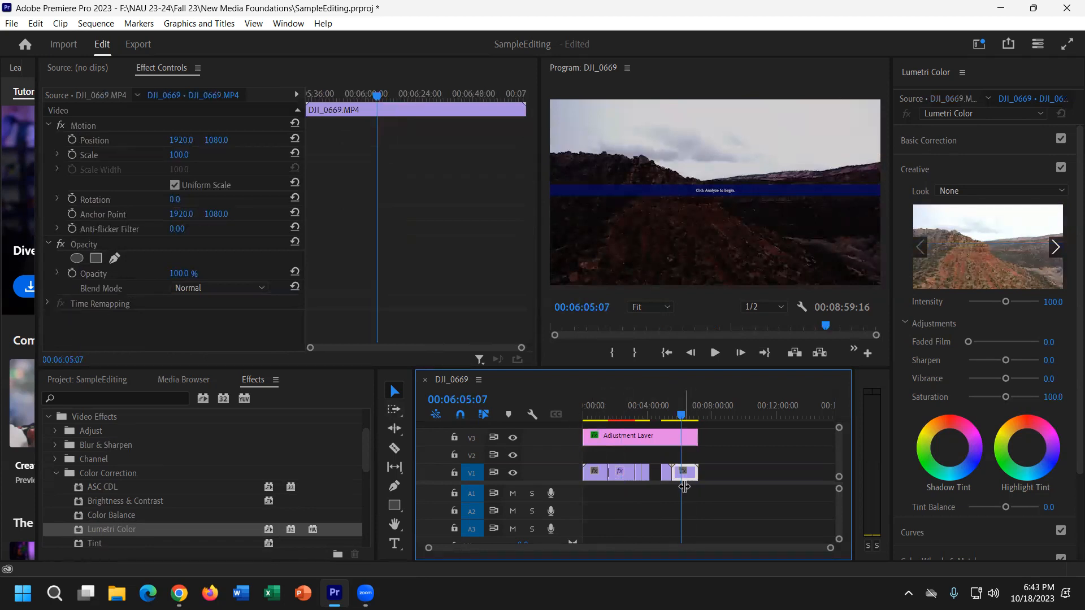
left_click(56, 473)
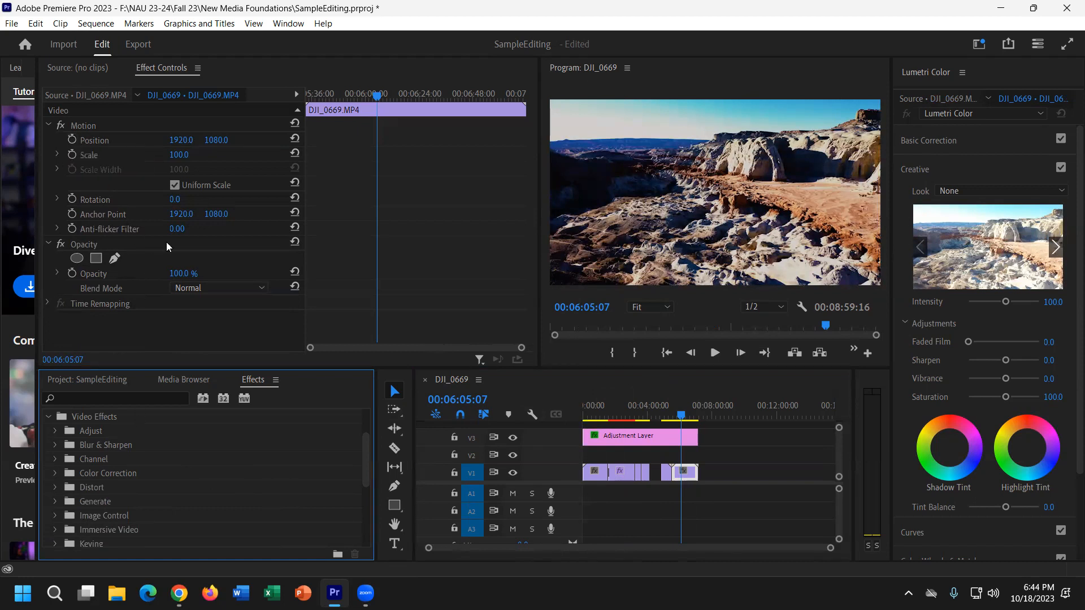
Keyframe Scale to 173% and Rotation to 1x236°, then shift those keyframes earlier.
left_click(70, 153)
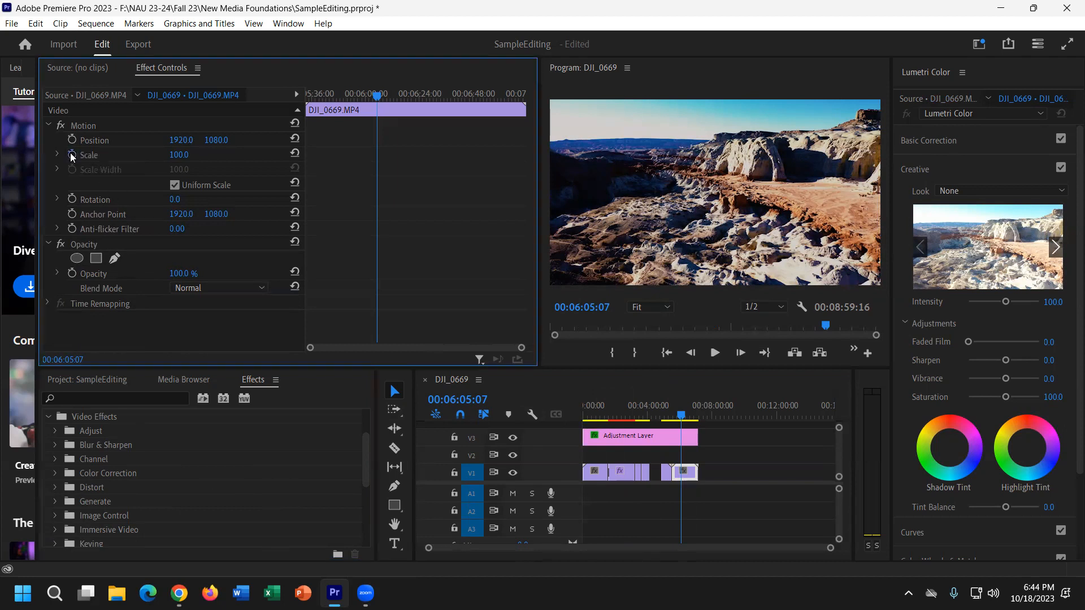
left_click(72, 199)
left_click_drag(467, 92, 489, 94)
left_click_drag(178, 154, 219, 155)
left_click_drag(174, 199, 415, 168)
left_click_drag(372, 264, 384, 148)
left_click_drag(378, 199, 320, 199)
Add keyframes at Scale 221 and Rotation 1x113°, then play back the spinning zoom.
left_click_drag(461, 143, 412, 198)
left_click_drag(182, 157, 210, 158)
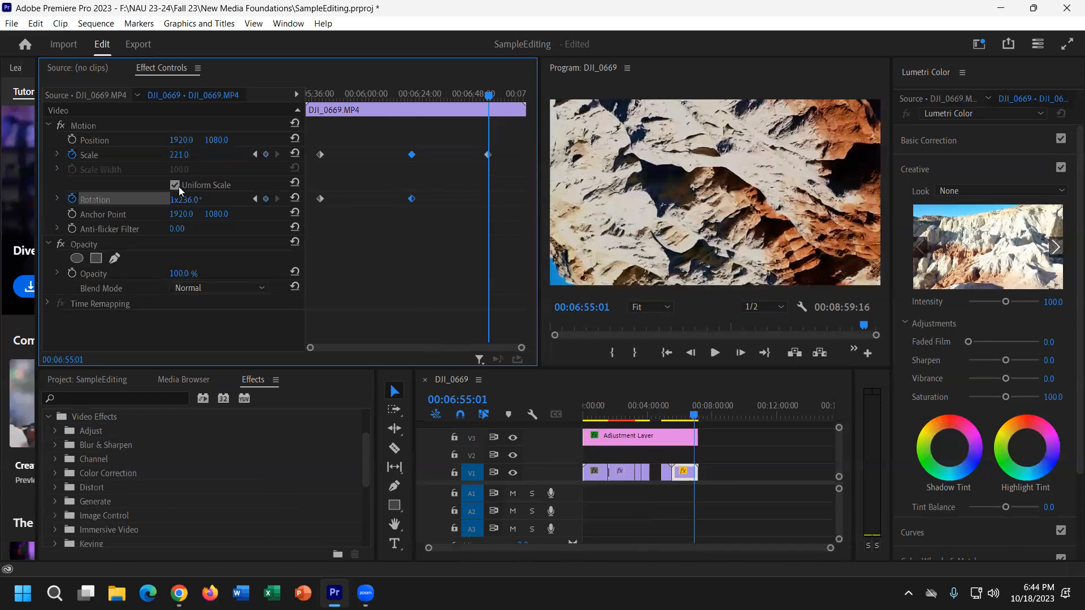
left_click_drag(180, 200, 110, 201)
mouse_move(344, 96)
left_mouse_down()
mouse_move(315, 100)
mouse_move(328, 110)
left_mouse_up()
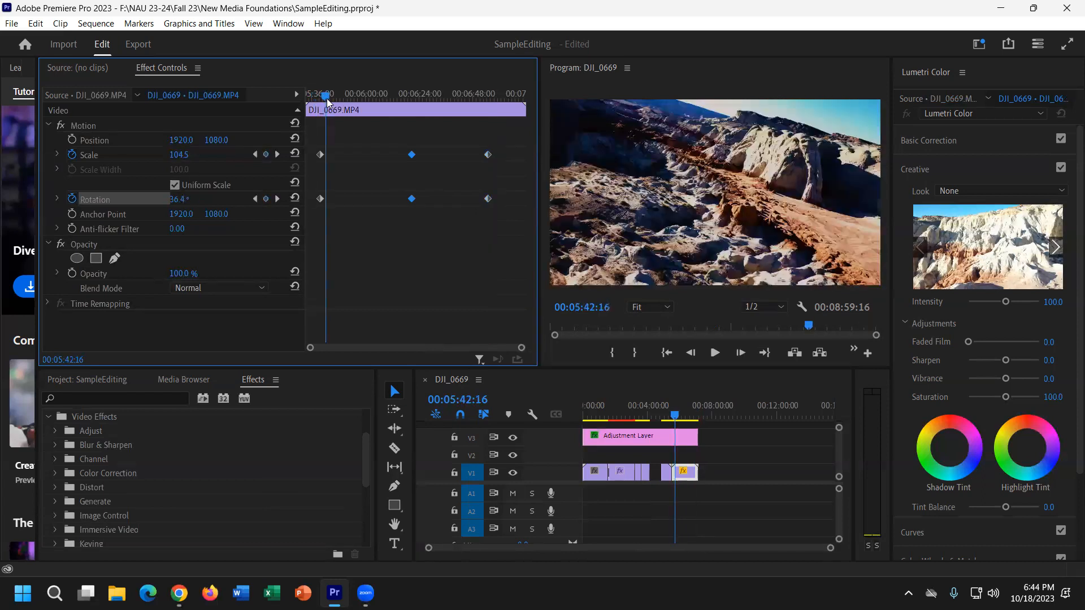
key("space")
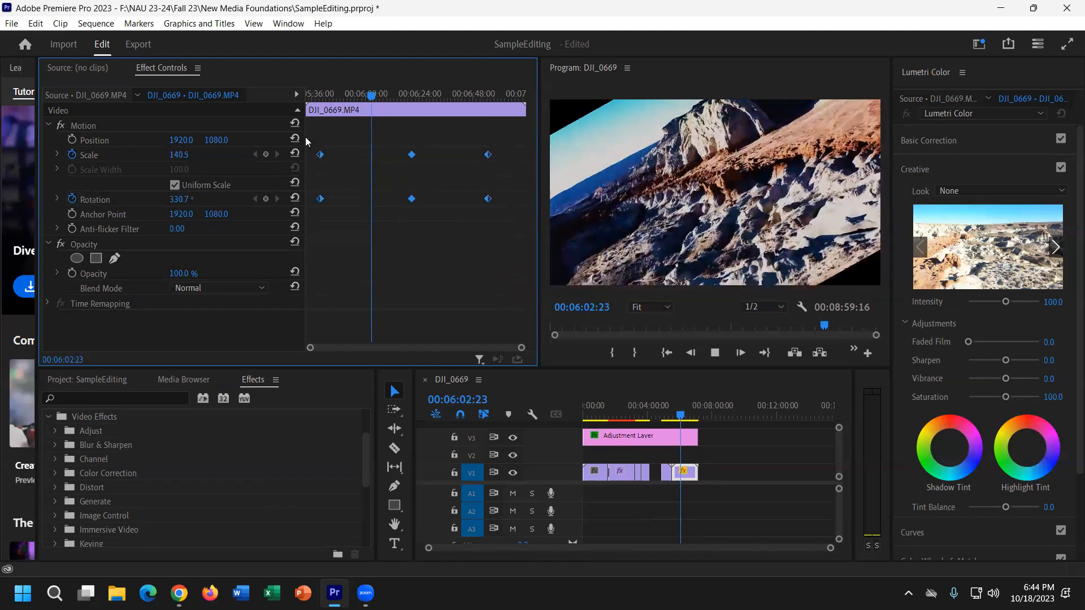
Delete the Scale and Rotation keyframes so DJI_0669 returns to Scale 100 and Rotation 0.
key("Delete")
key("space")
left_click_drag(685, 411, 675, 407)
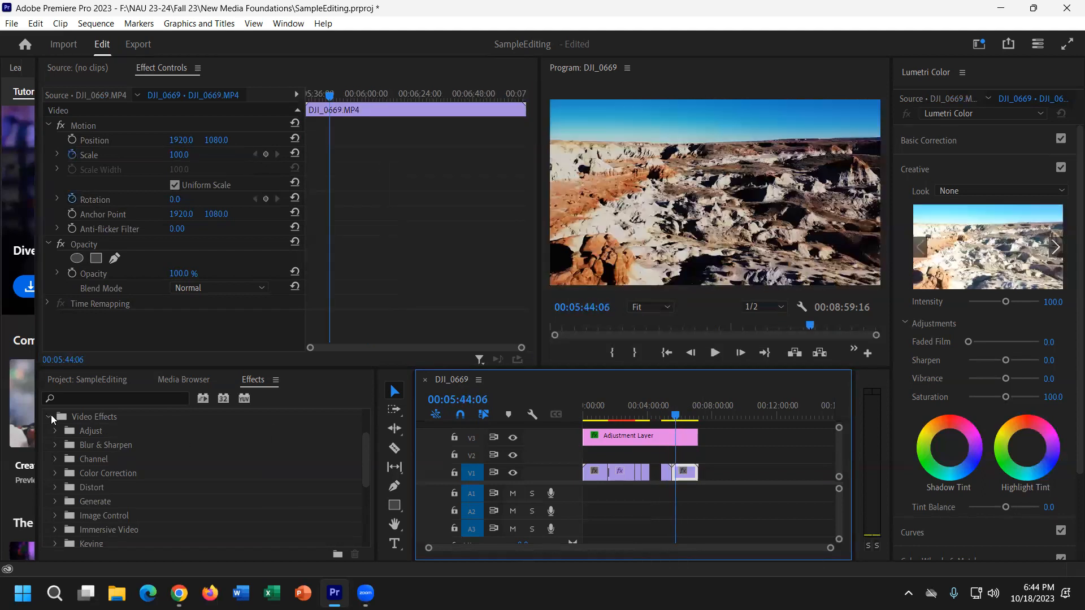
Collapse Video Effects and make the Effects and sequence panels taller.
left_click(49, 416)
left_click_drag(259, 368, 260, 284)
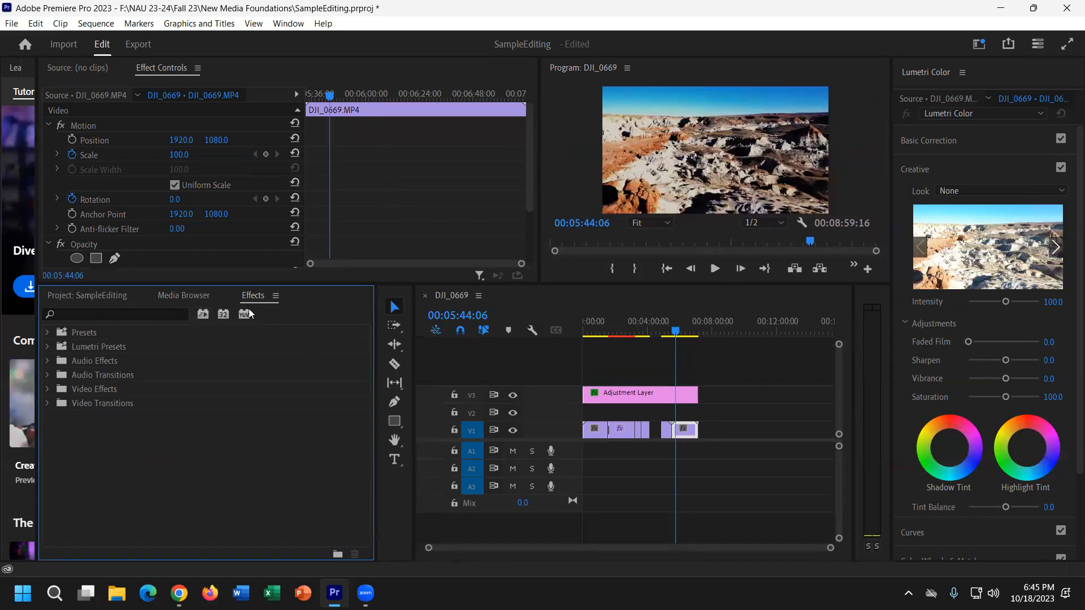
left_click(293, 22)
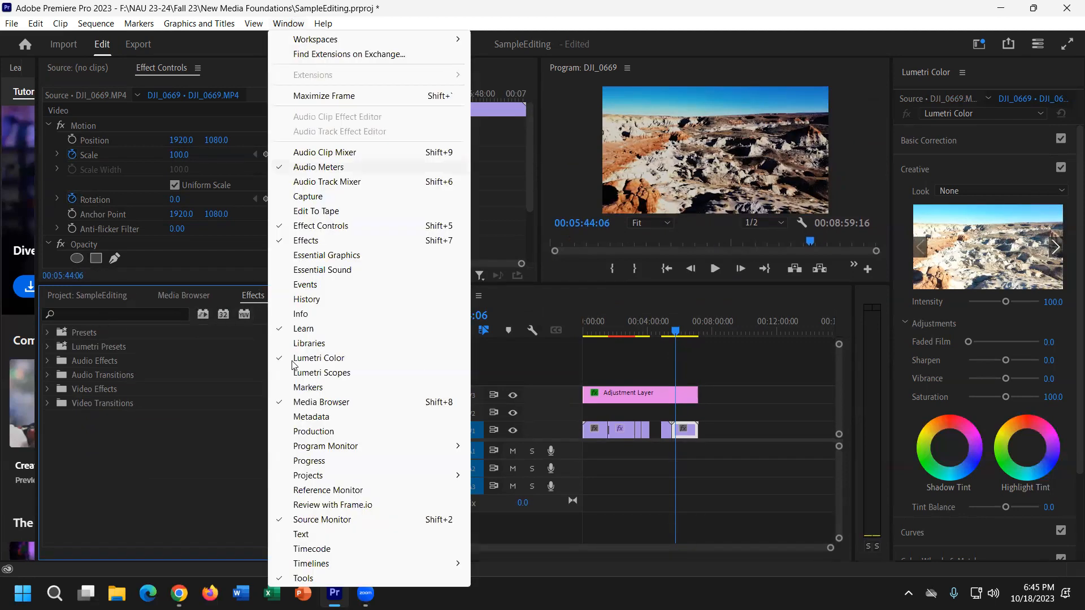
left_click(184, 470)
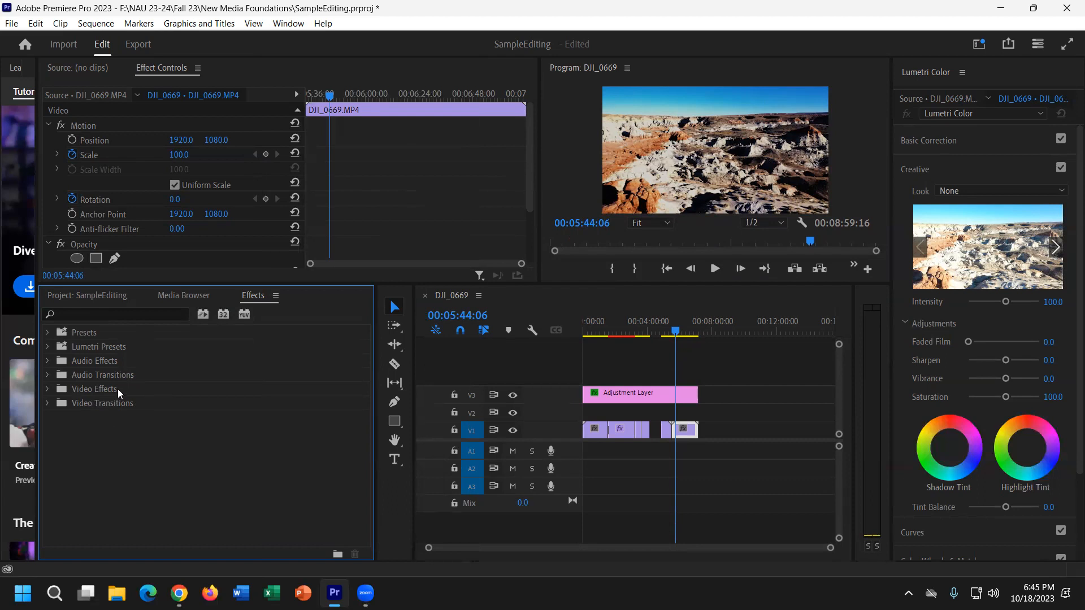
Expand Video Effects > Noise & Grain to reveal the Noise effect, then restore the panel divider.
left_click(93, 406)
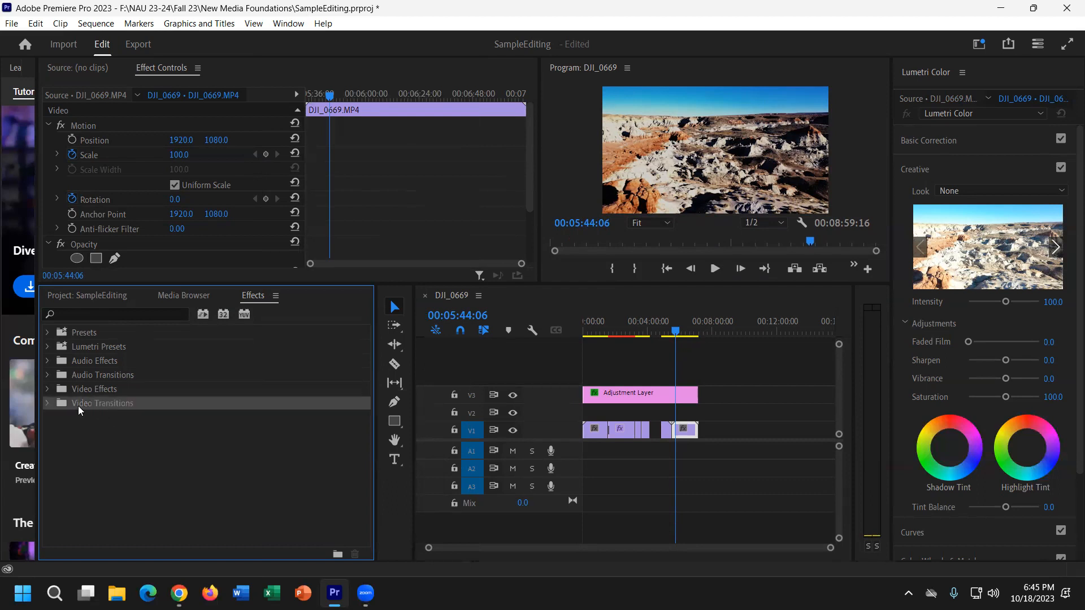
left_click(53, 388)
left_click(102, 394)
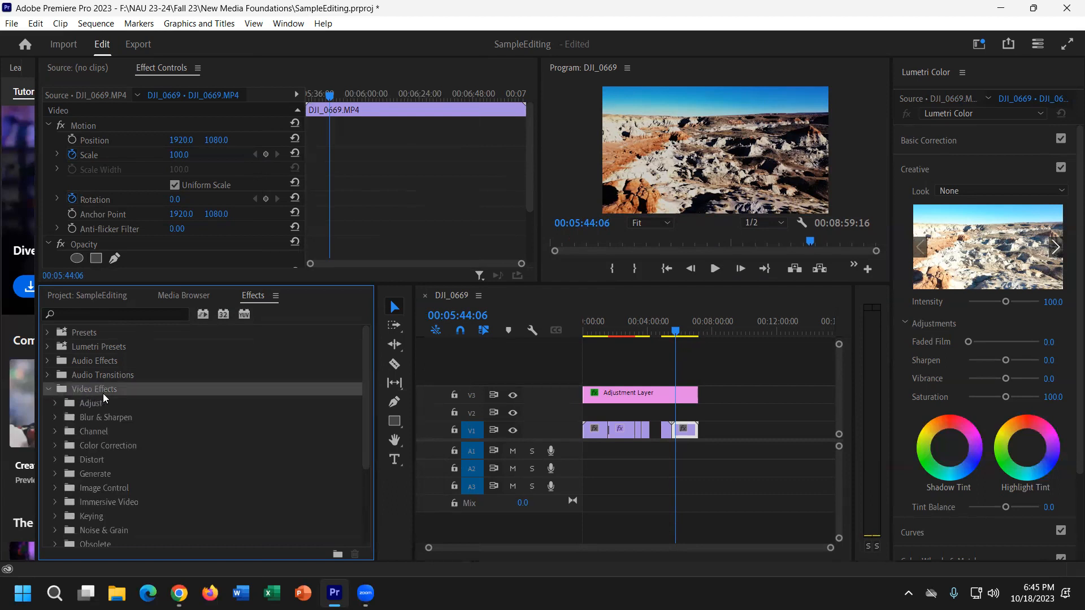
scroll(106, 396, "down", 1)
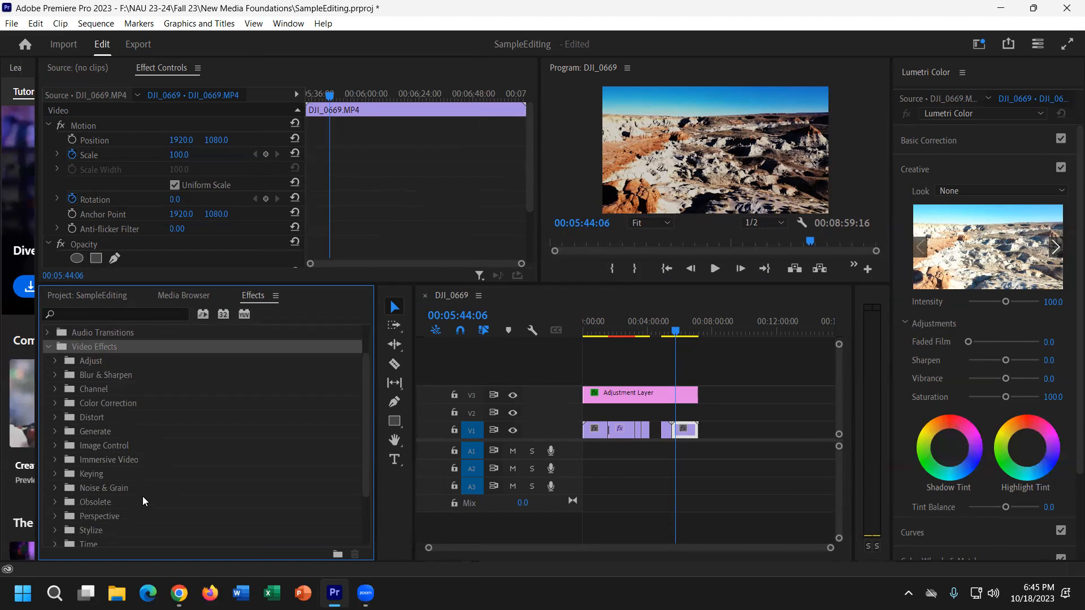
scroll(144, 500, "down", 1)
scroll(143, 501, "down", 1)
scroll(144, 500, "up", 1)
left_click(56, 441)
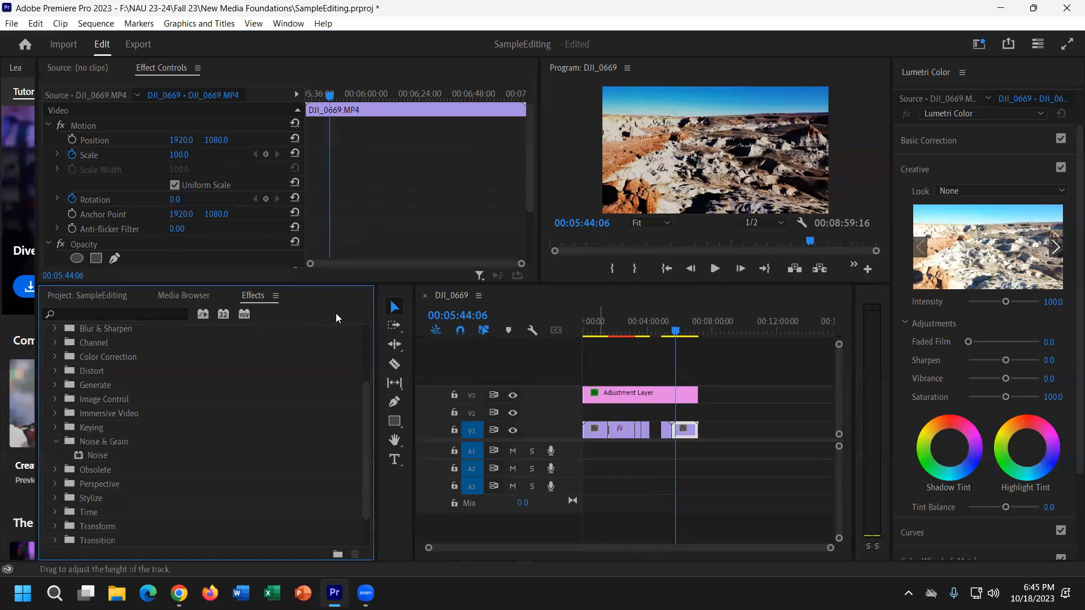
left_click_drag(336, 284, 336, 368)
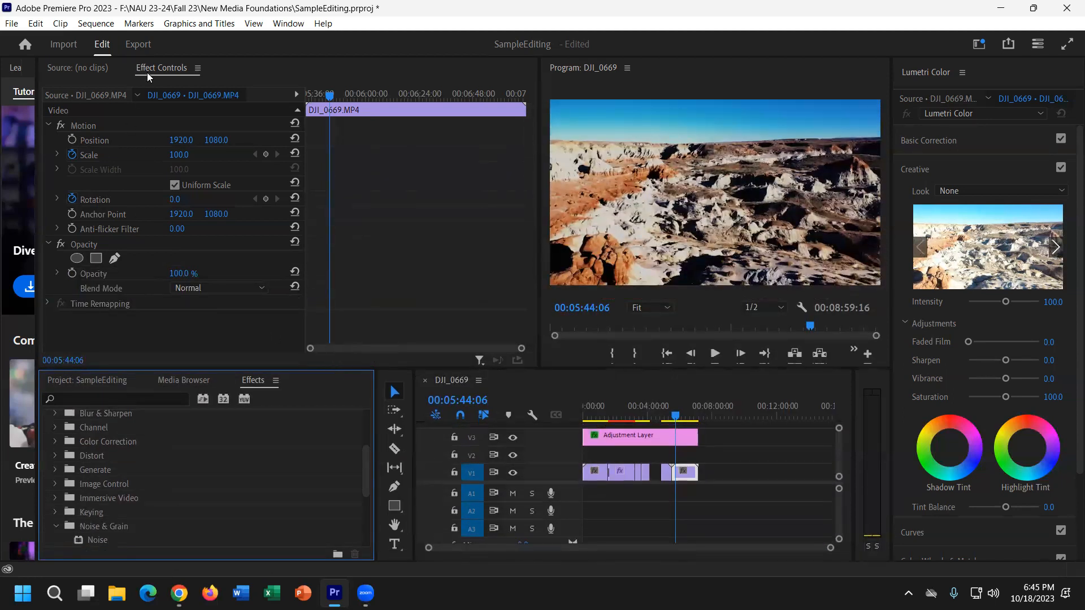
left_click(300, 28)
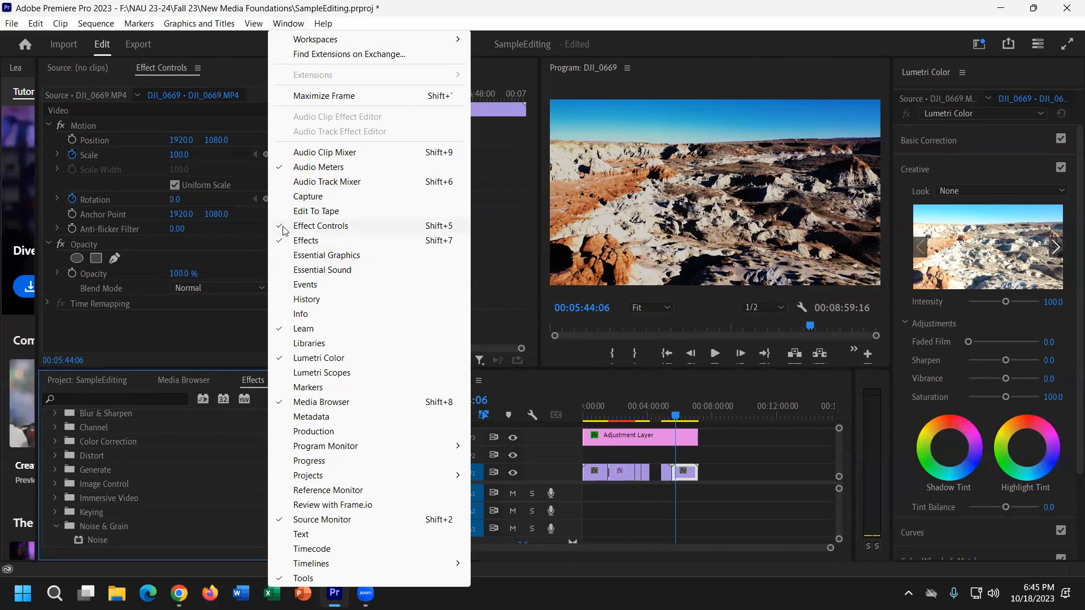
left_click(182, 344)
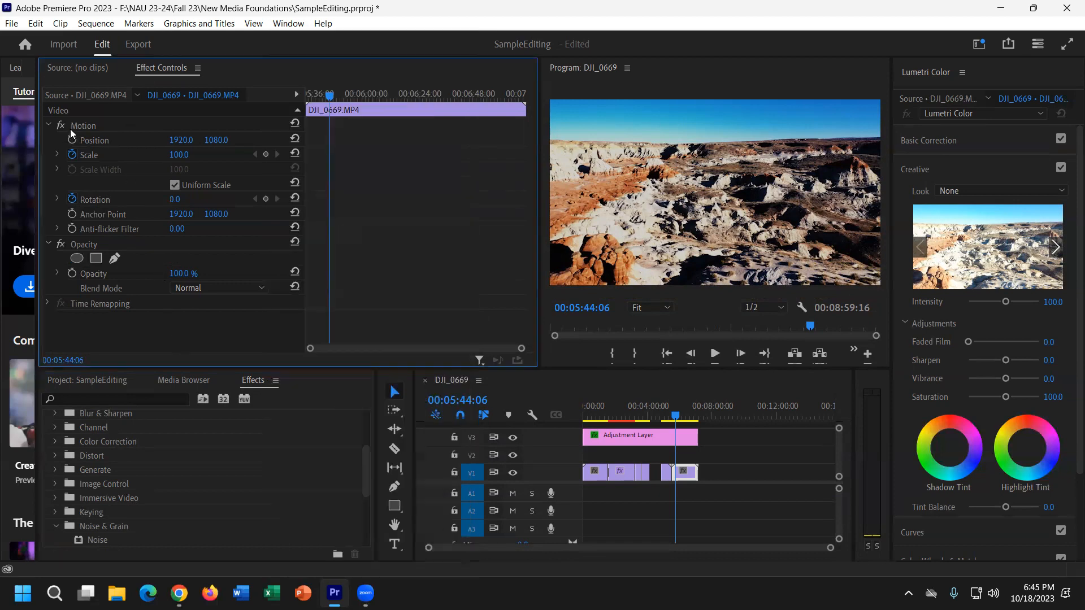
left_click(689, 474)
left_click_drag(679, 417, 683, 416)
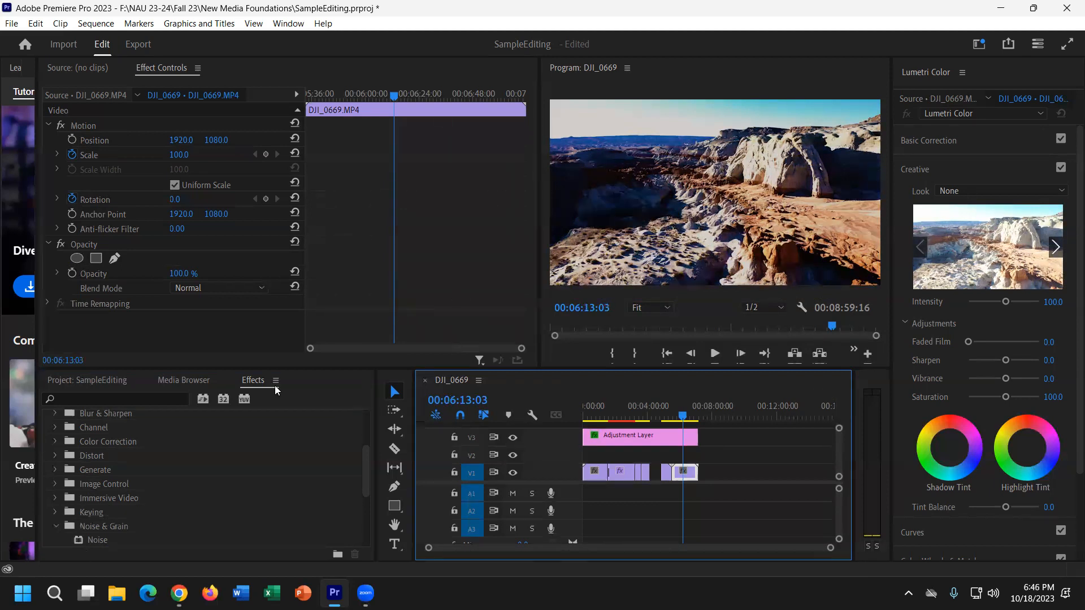
Collapse Video Effects and expand Audio Effects > Noise Reduction/Restoration to select DeNoise.
left_click(53, 530)
scroll(105, 519, "up", 3)
scroll(108, 514, "up", 1)
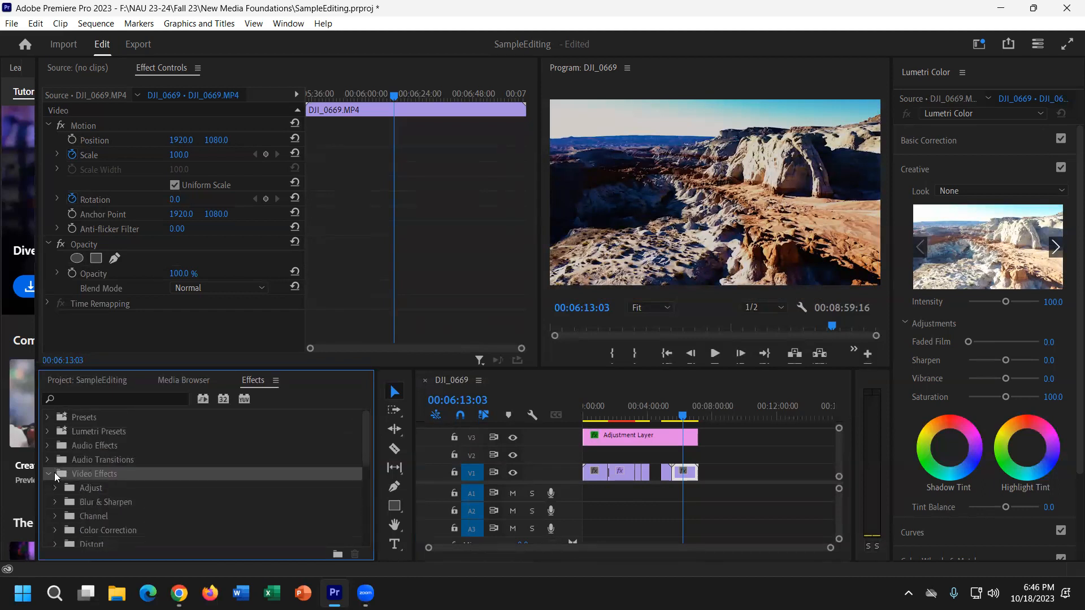
left_click(51, 470)
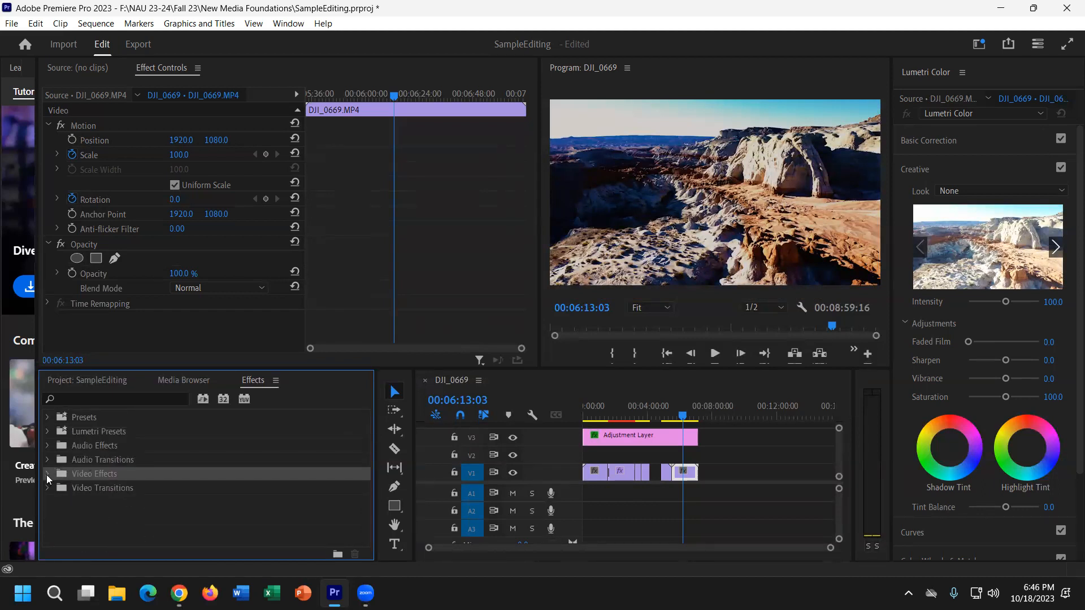
left_click(46, 446)
scroll(113, 477, "down", 2)
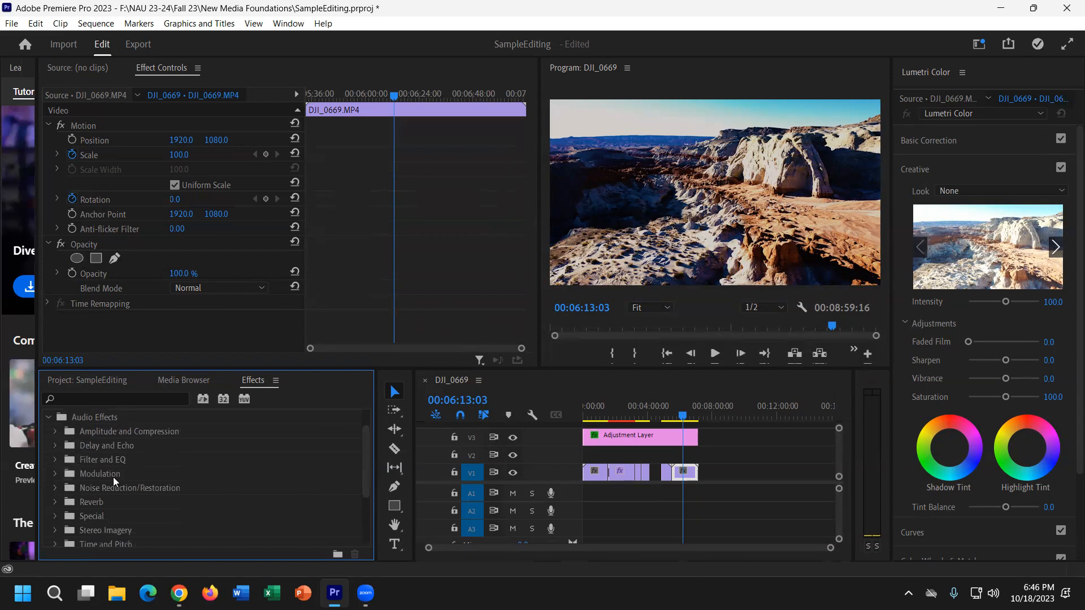
left_click(54, 488)
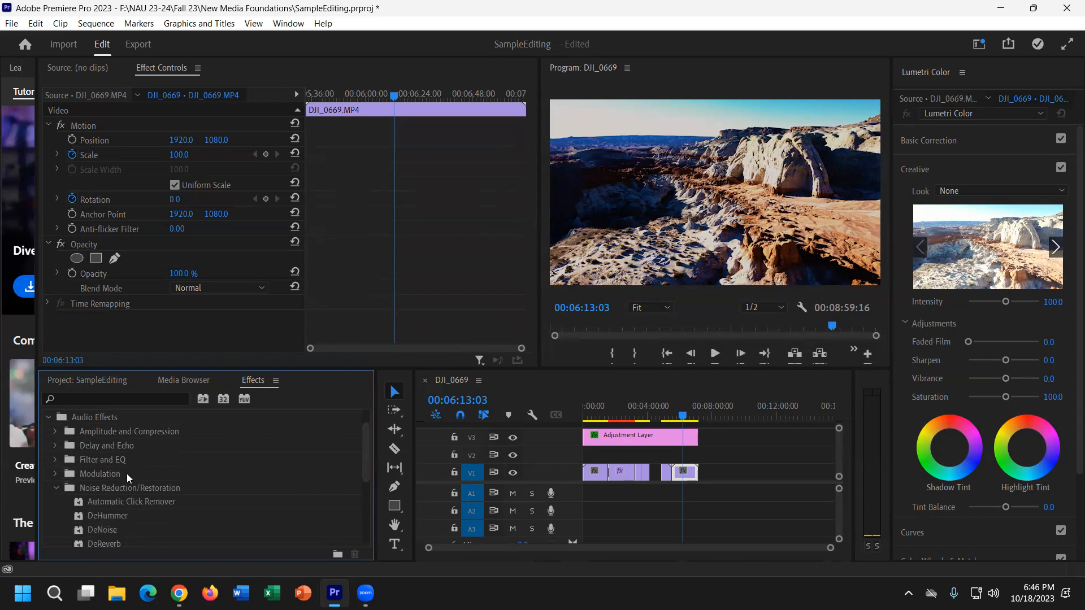
scroll(119, 486, "down", 1)
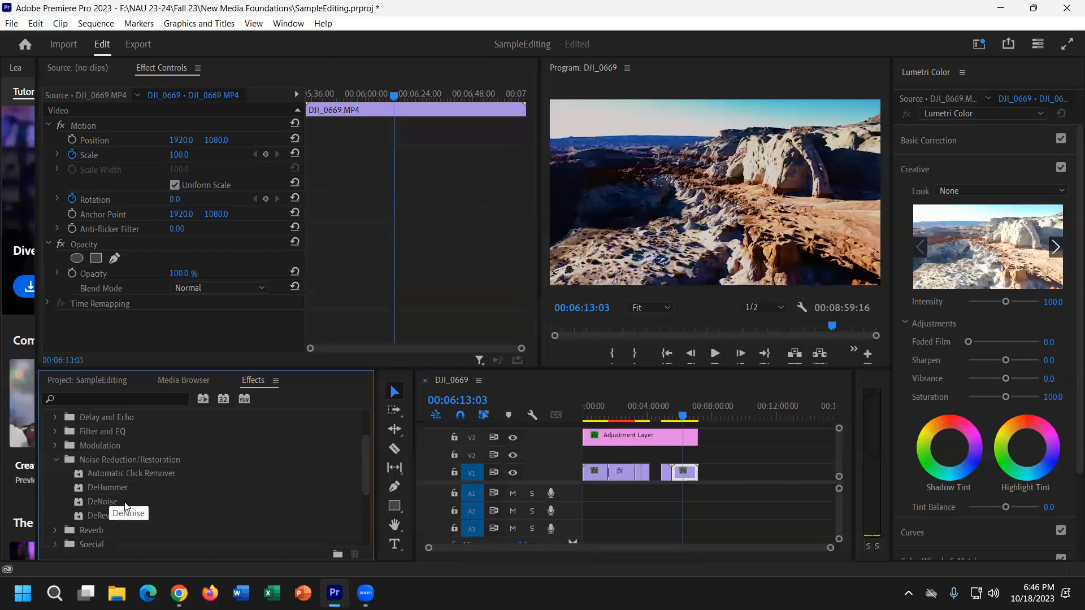
left_click(99, 499)
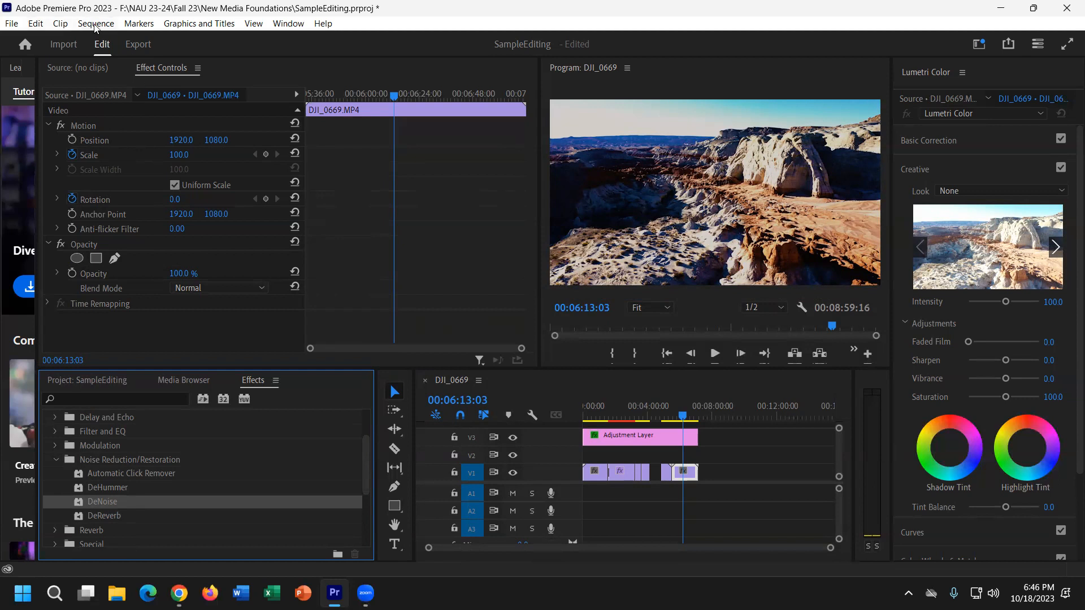
left_click(12, 24)
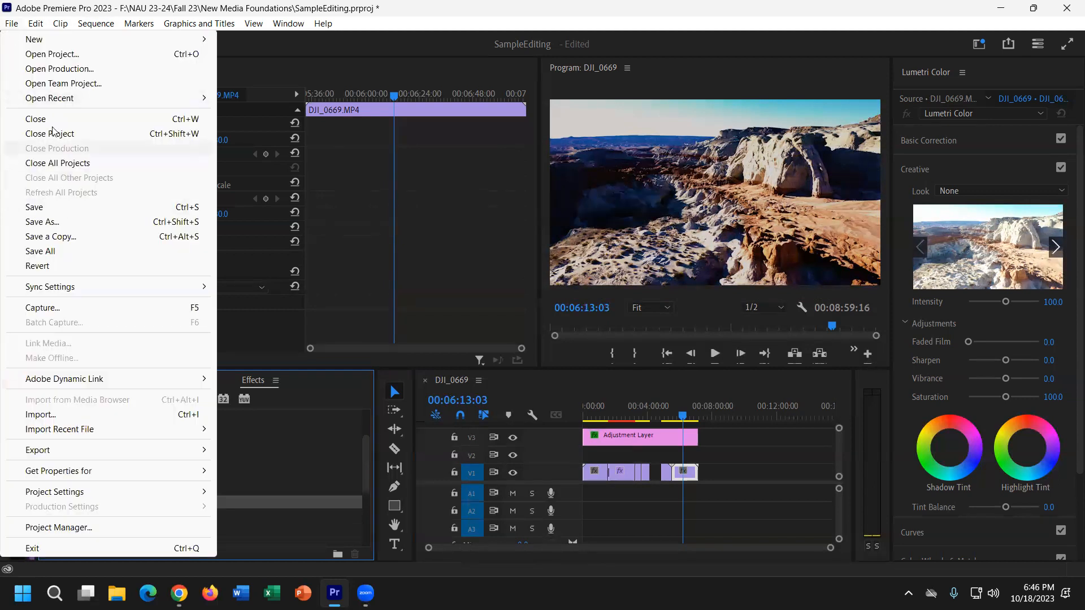
Import DJI_0671.MP4 from the Chile folder and place it on V1 after DJI_0669.
left_click(74, 414)
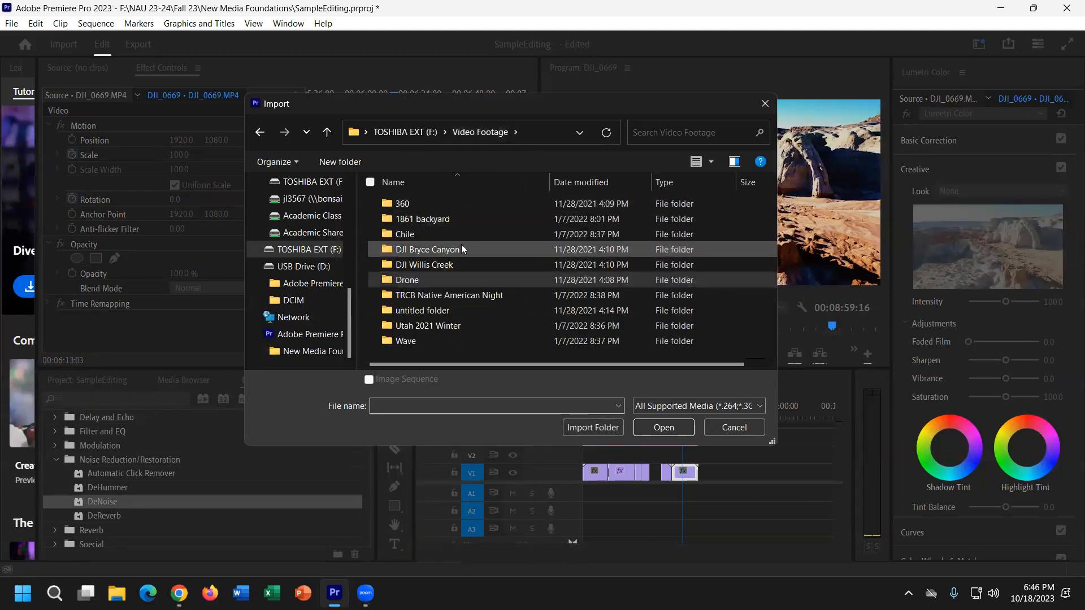
left_click(459, 240)
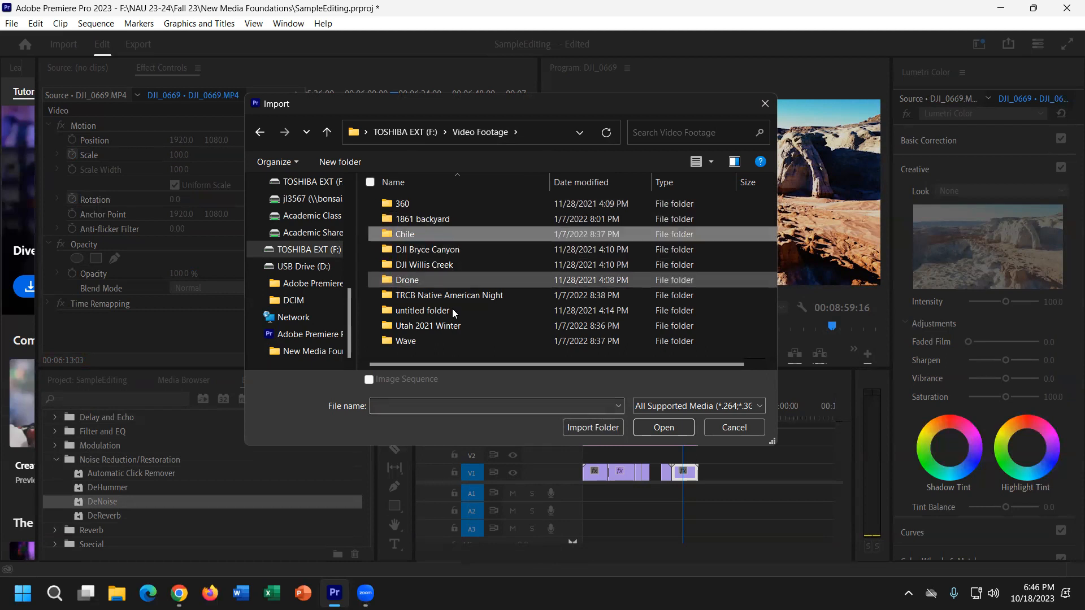
double_click(426, 236)
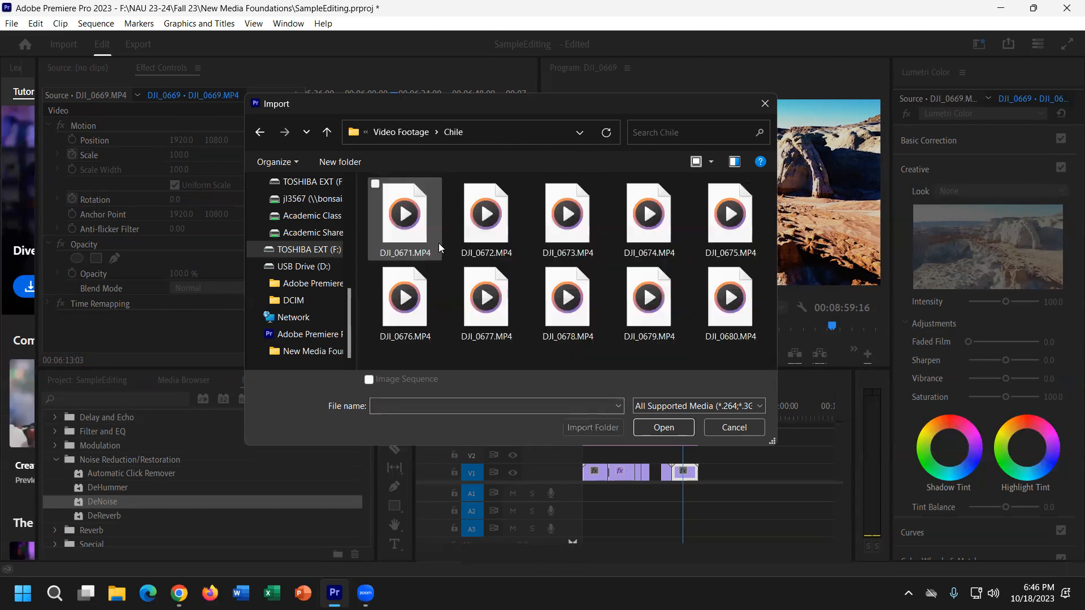
left_click(421, 237)
left_click(657, 421)
left_click_drag(216, 490, 722, 474)
Listen to the DJI_0671 building clip and apply DeNoise to its A1 audio at Amount 40%.
left_click(723, 402)
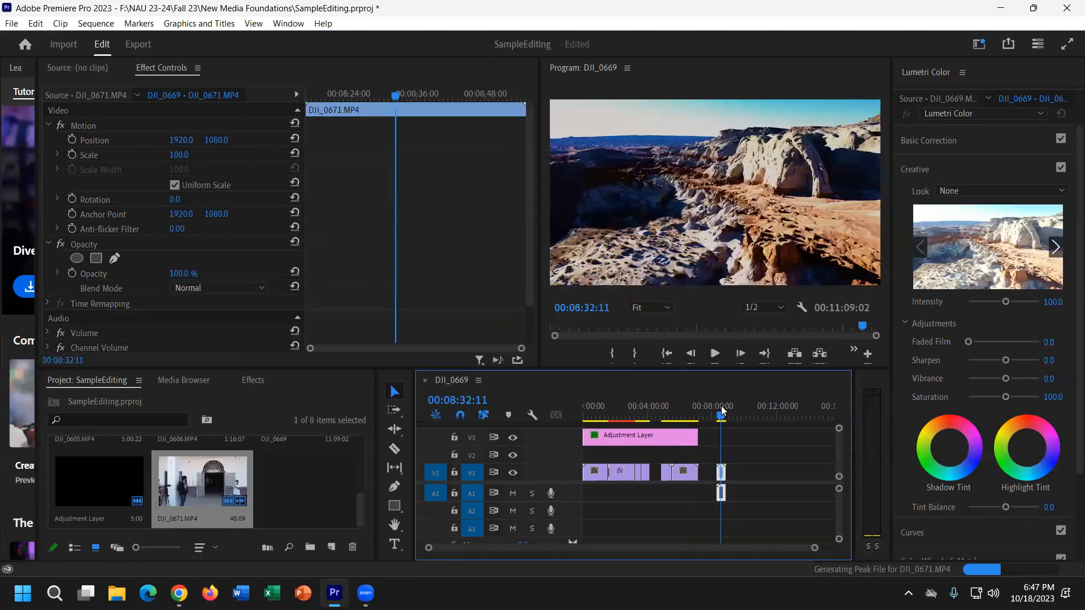
key("=")
key("=")
key("=")
key("=")
key("=")
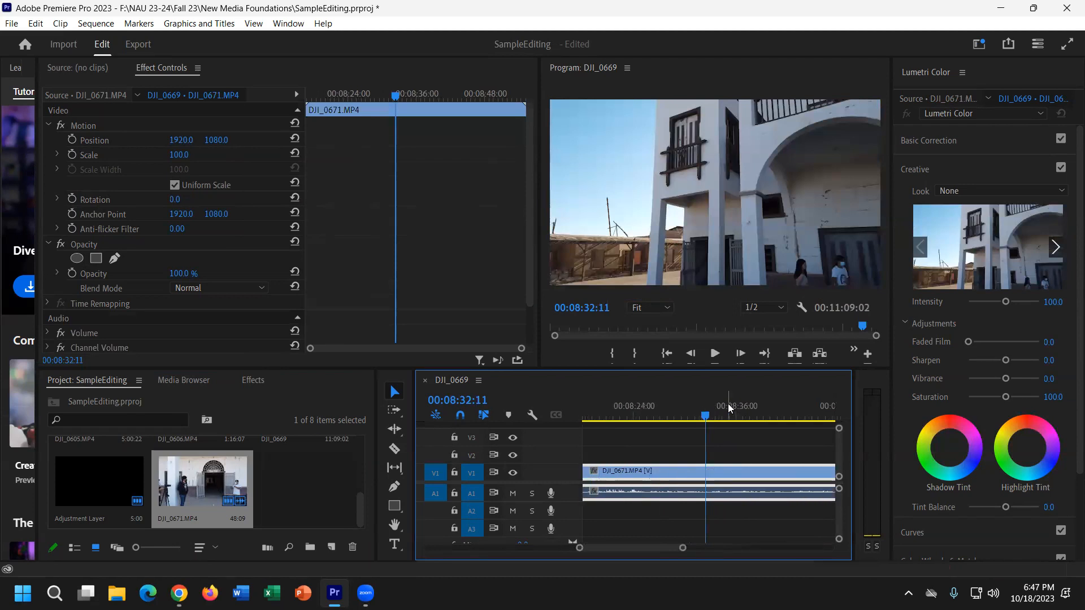
key("space")
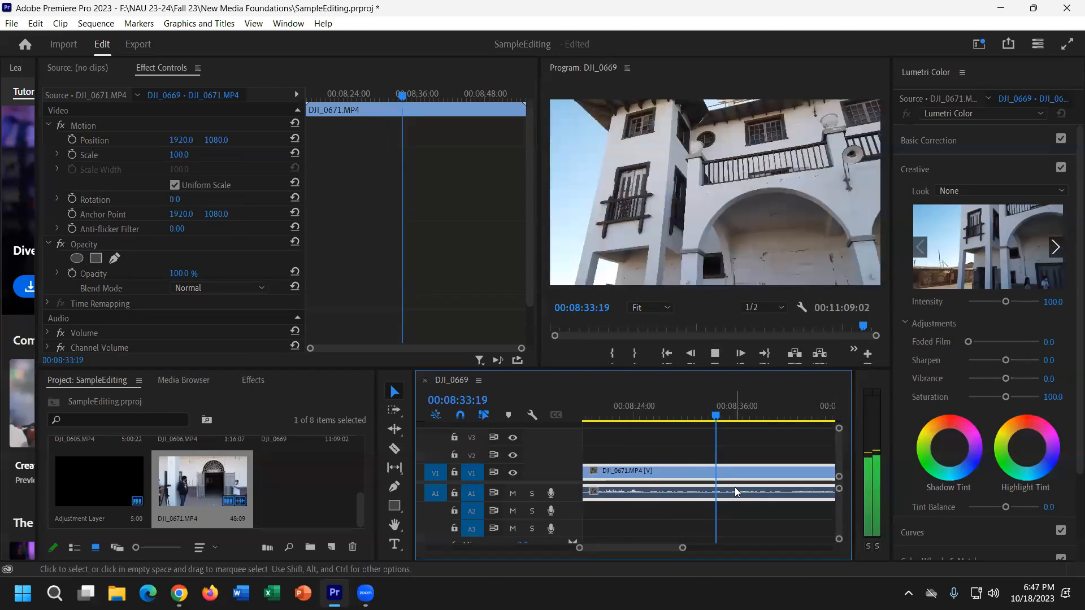
key("space")
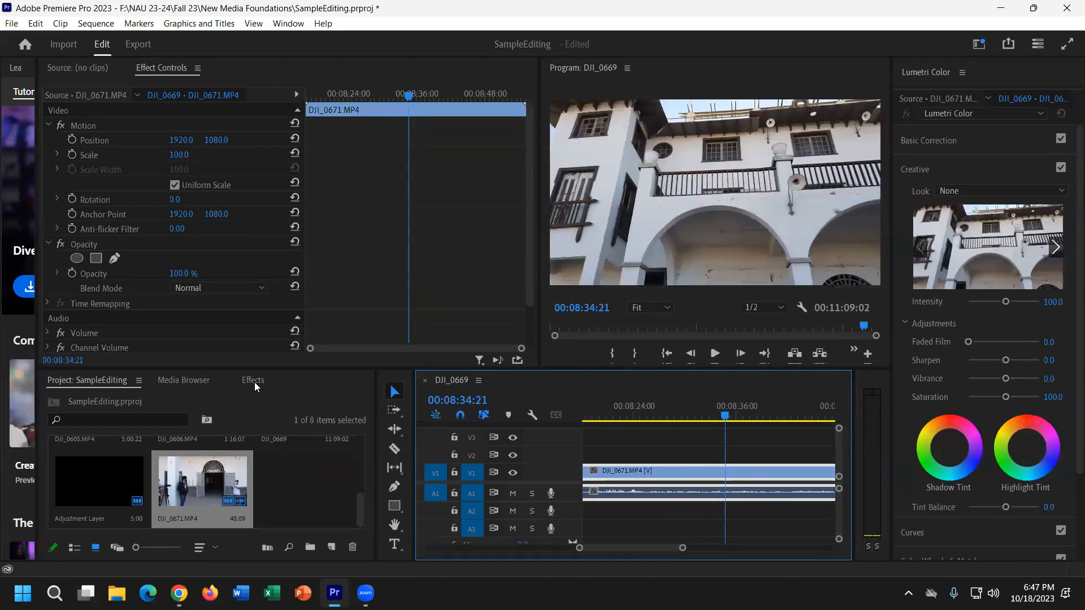
left_click(253, 380)
left_click_drag(118, 501, 685, 498)
scroll(163, 253, "down", 5)
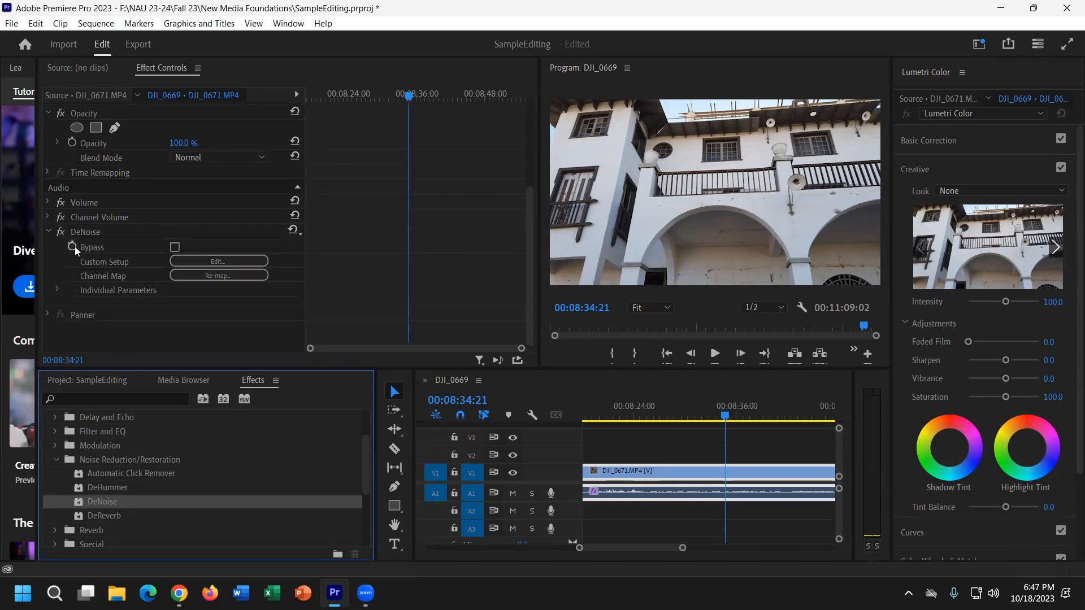
left_click(57, 289)
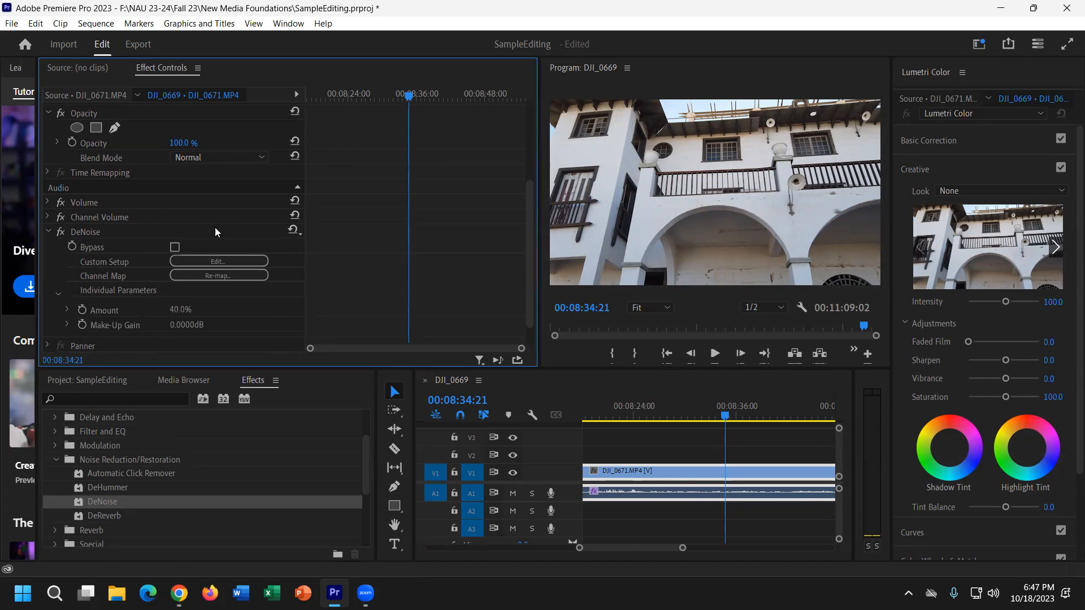
left_click(699, 408)
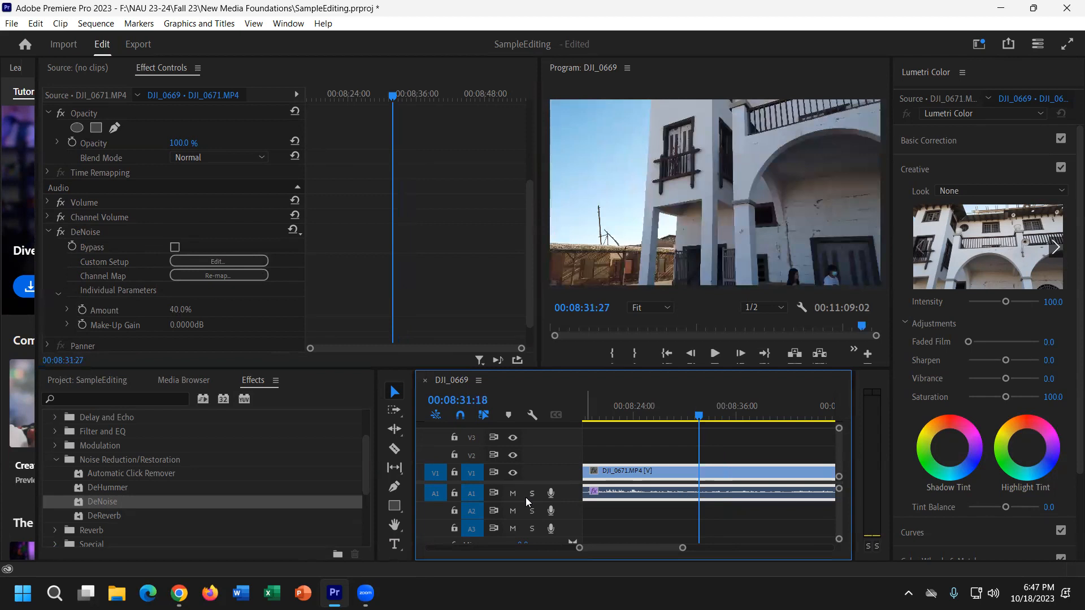
Enlarge the Timeline, review playback with J/L/K, and expand A1 to show DJI_0671's waveform.
left_click_drag(624, 368, 625, 230)
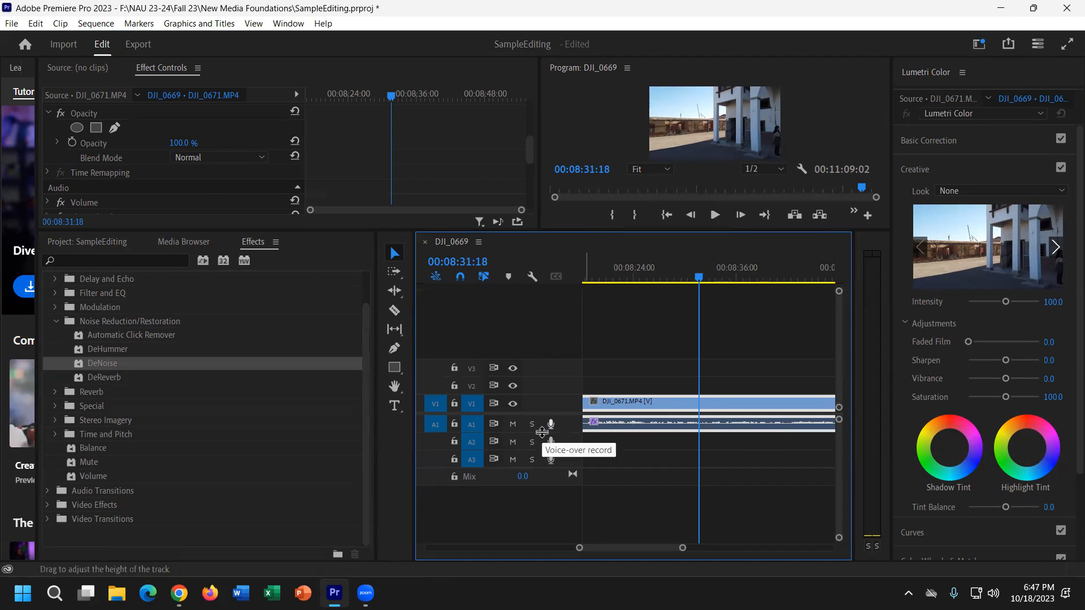
key("j")
key("l")
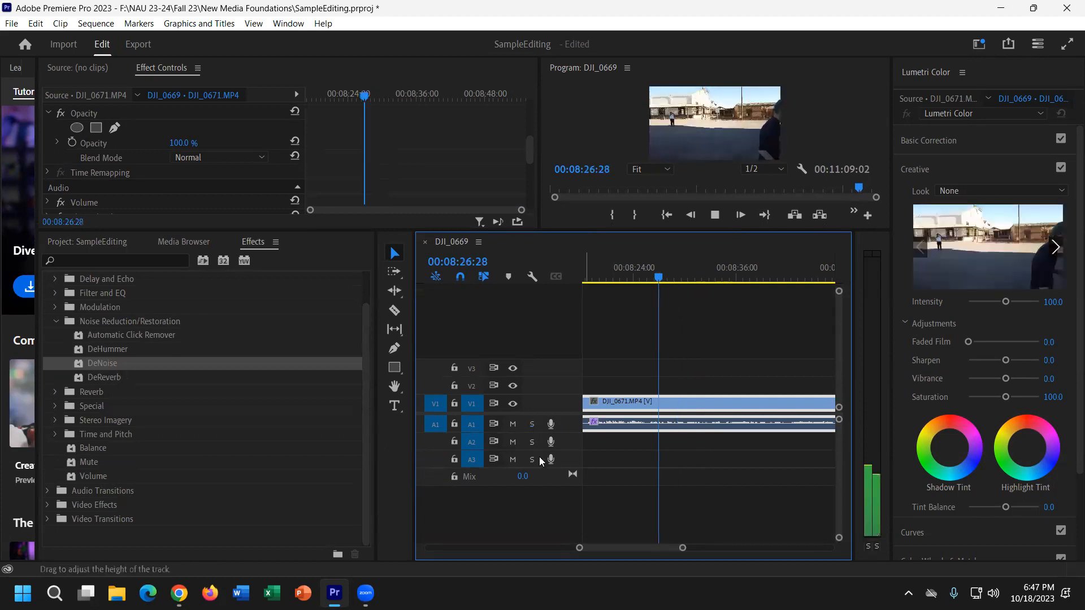
key("k")
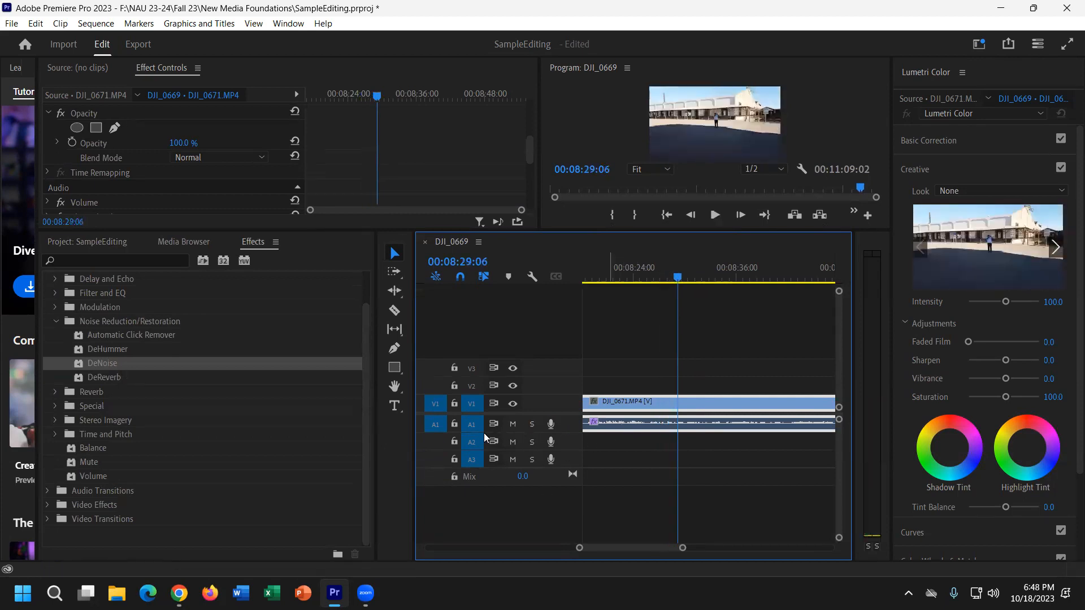
left_click_drag(483, 465, 485, 498)
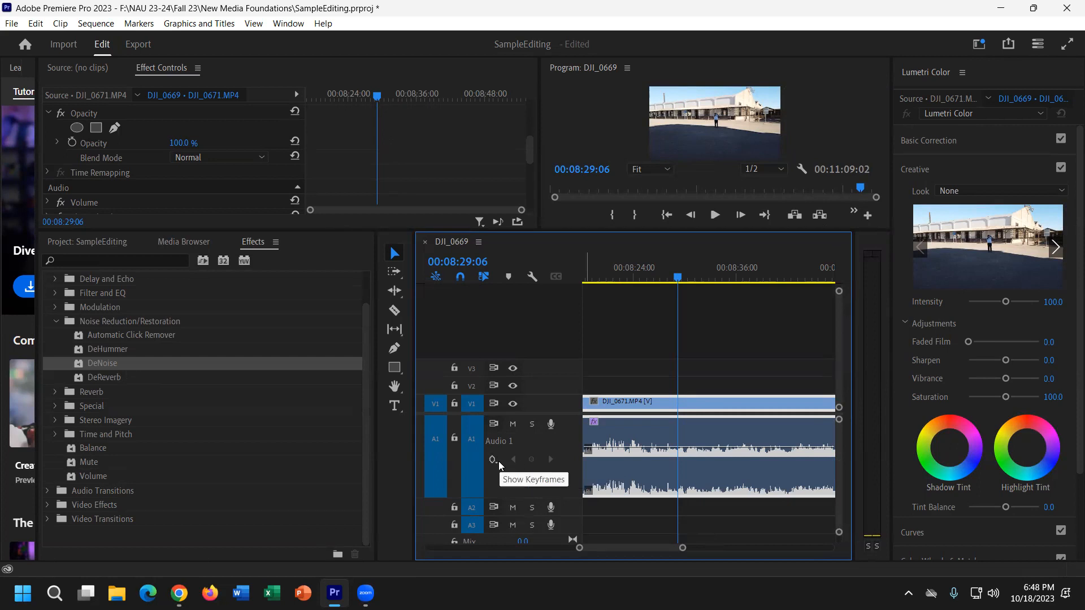
Add two volume keyframes near the clip's start on A1, pull the first down for a fade-in, and preview it.
left_click_drag(677, 277, 628, 288)
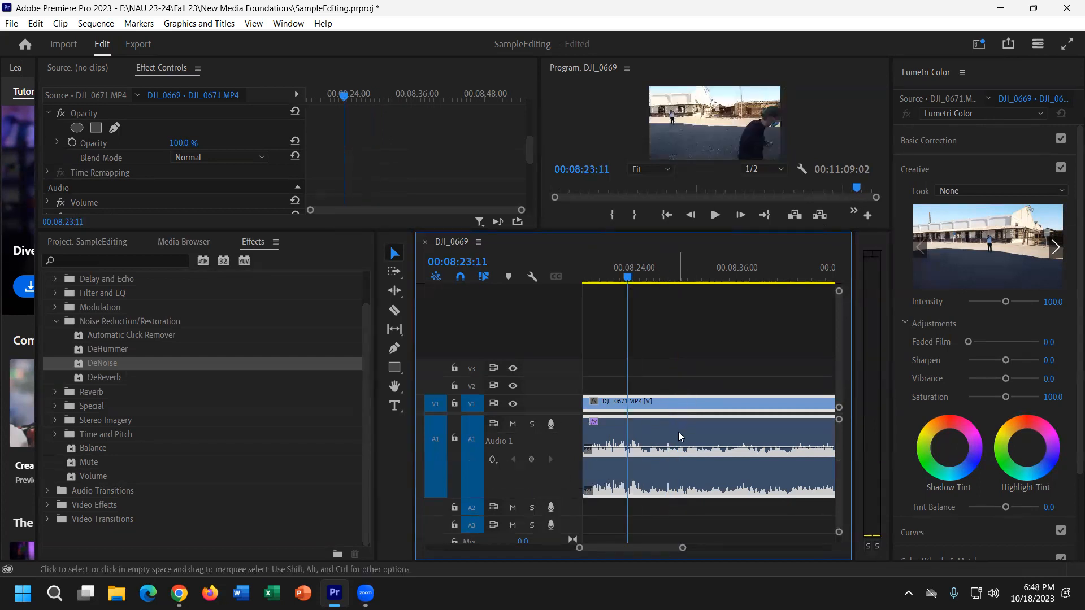
left_click(532, 459)
left_click_drag(628, 275, 593, 276)
left_click(533, 460)
left_click_drag(592, 455, 581, 495)
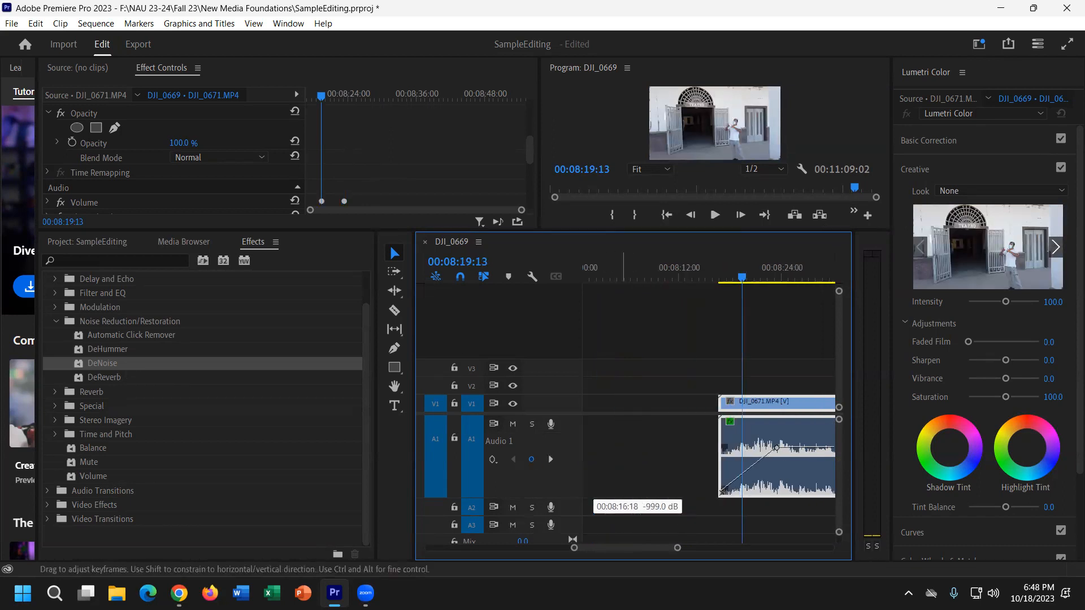
left_click(713, 280)
key("space")
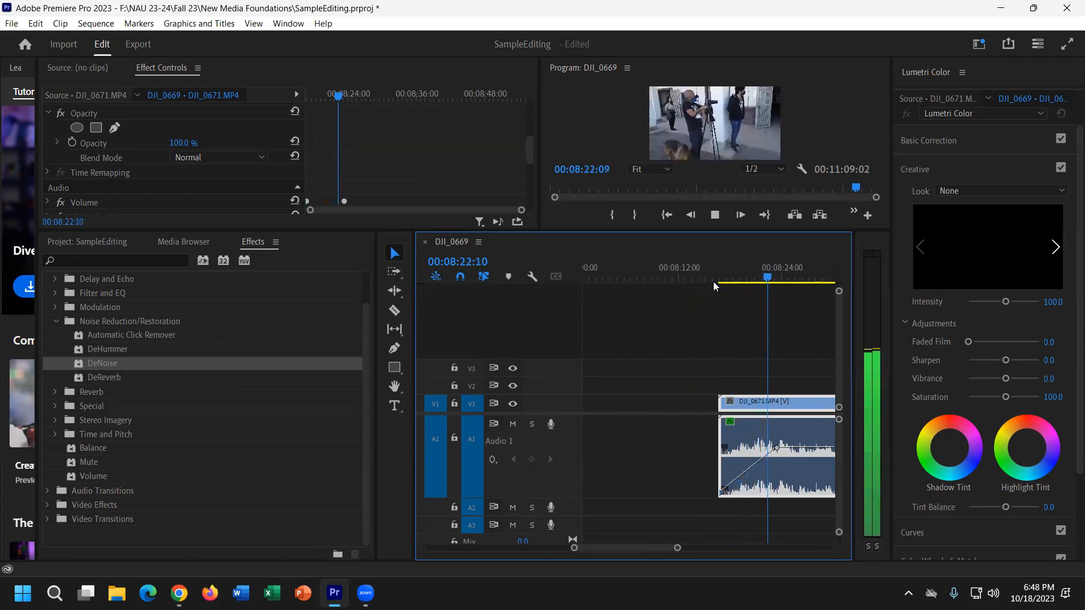
key("space")
Add a volume keyframe near the clip's end, pull the end keyframe down to silence, and preview the fade-out.
mouse_move(671, 549)
left_mouse_down()
mouse_move(695, 544)
mouse_move(679, 544)
mouse_move(684, 534)
left_mouse_up()
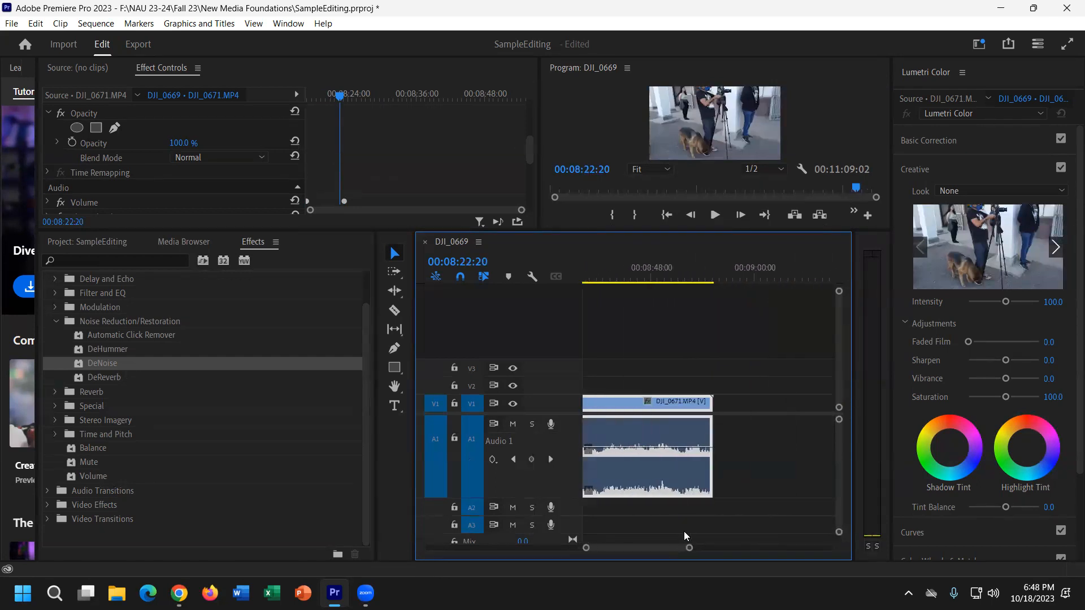
left_click(701, 280)
left_click(534, 460)
left_click(672, 279)
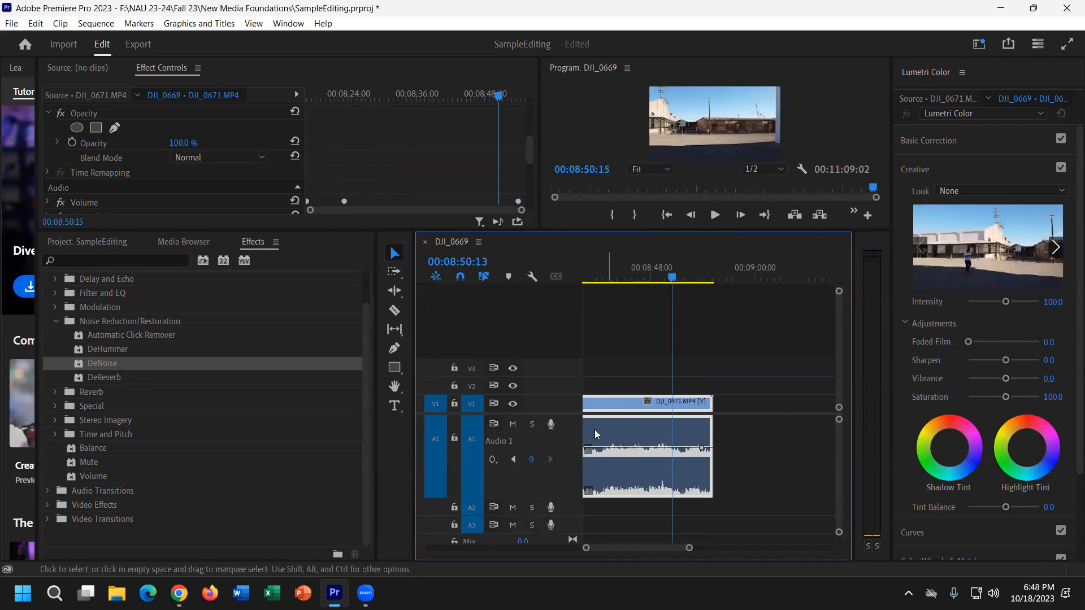
left_click_drag(704, 449, 704, 495)
left_click_drag(675, 278, 665, 278)
key("space")
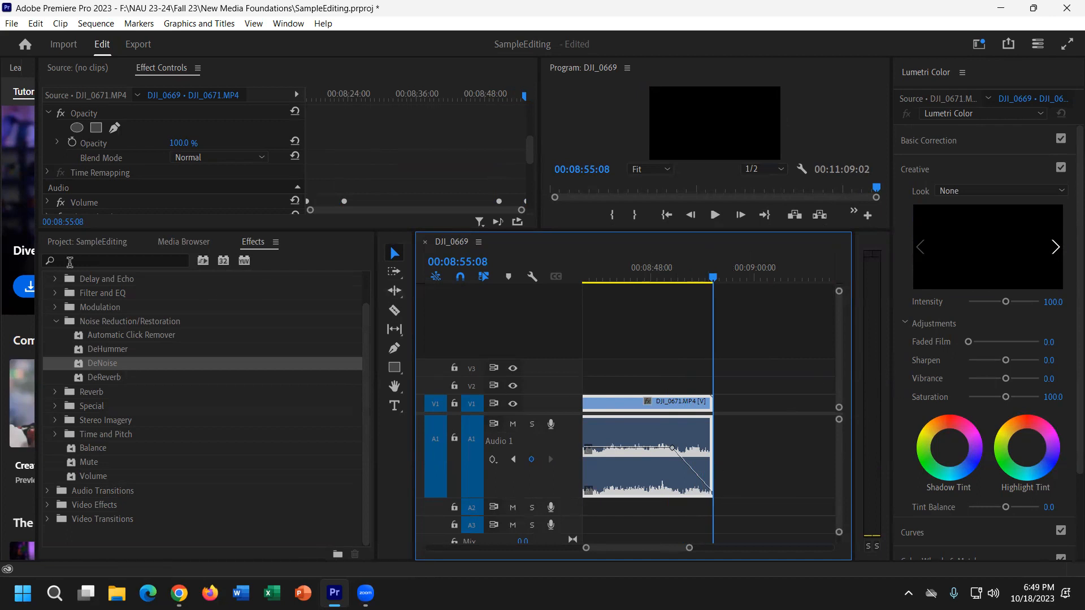
Drag the Cross Dissolve transition onto the end of the V1 building clip.
left_click(59, 321)
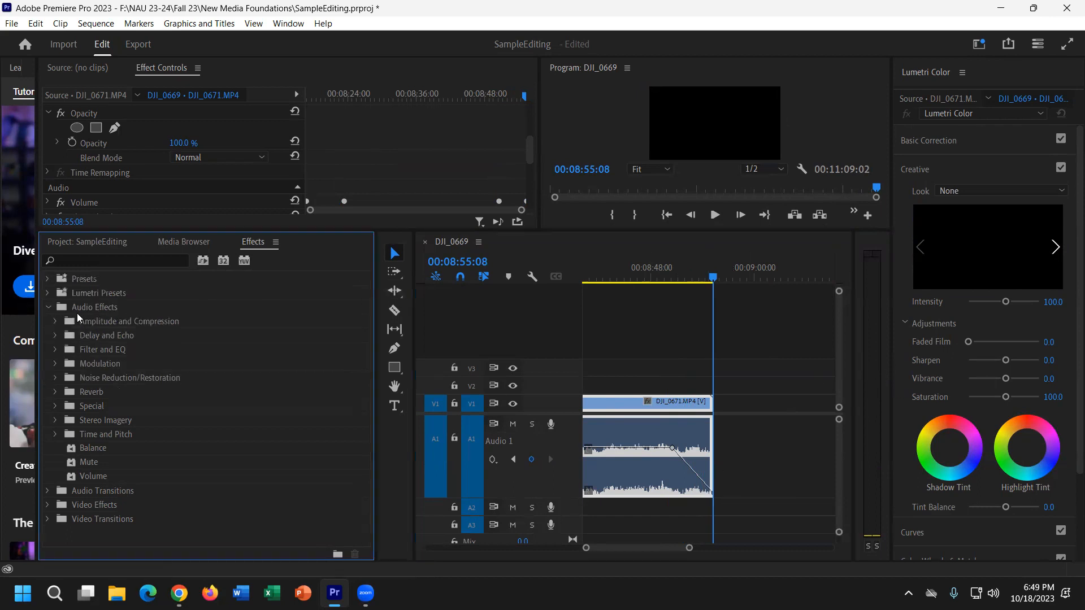
left_click(49, 308)
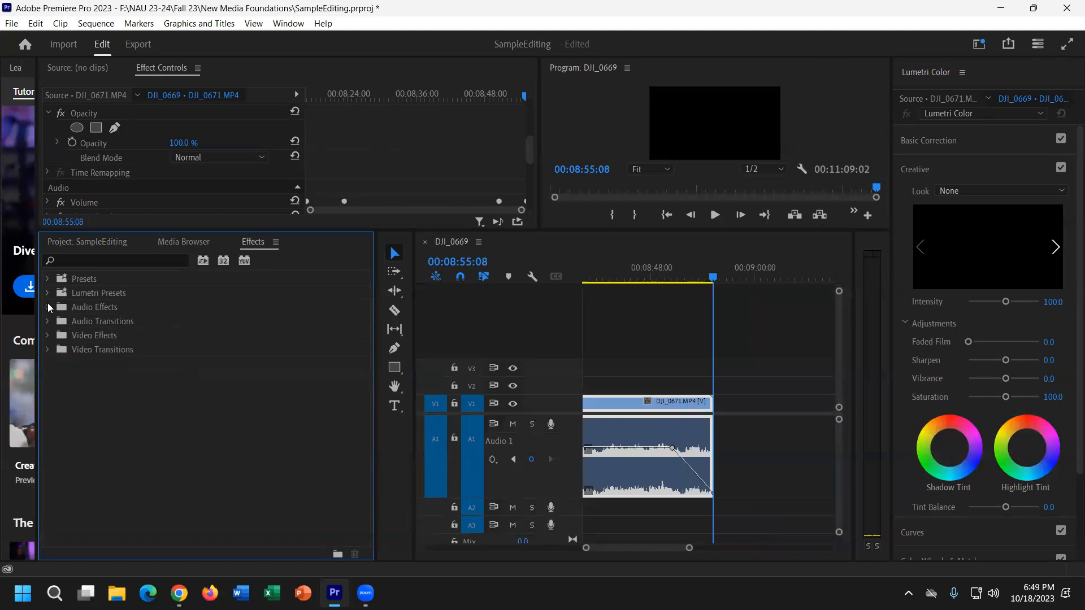
left_click(48, 350)
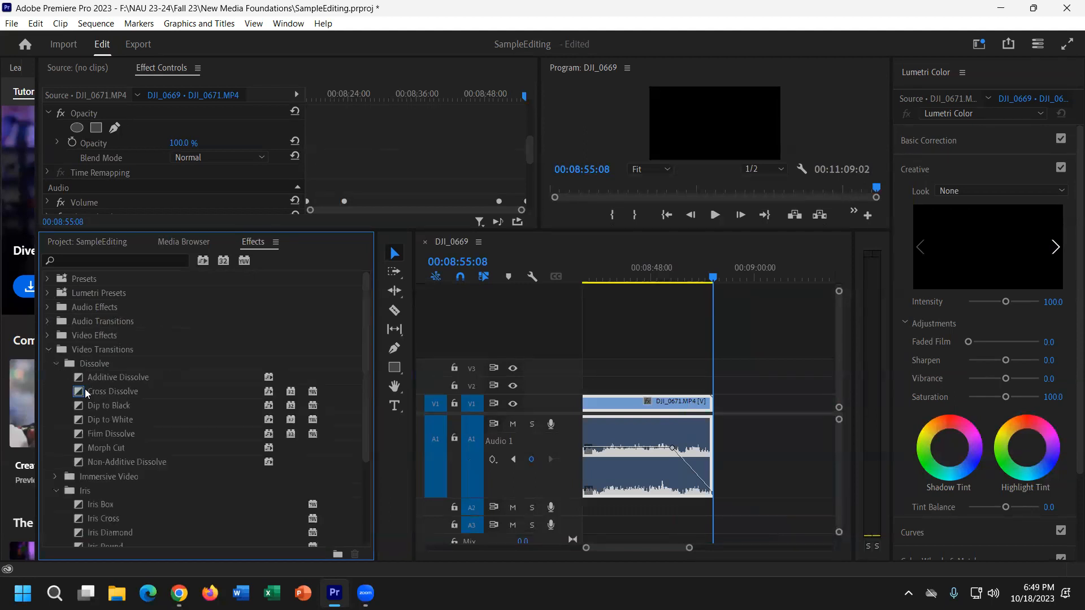
left_click_drag(86, 392, 710, 403)
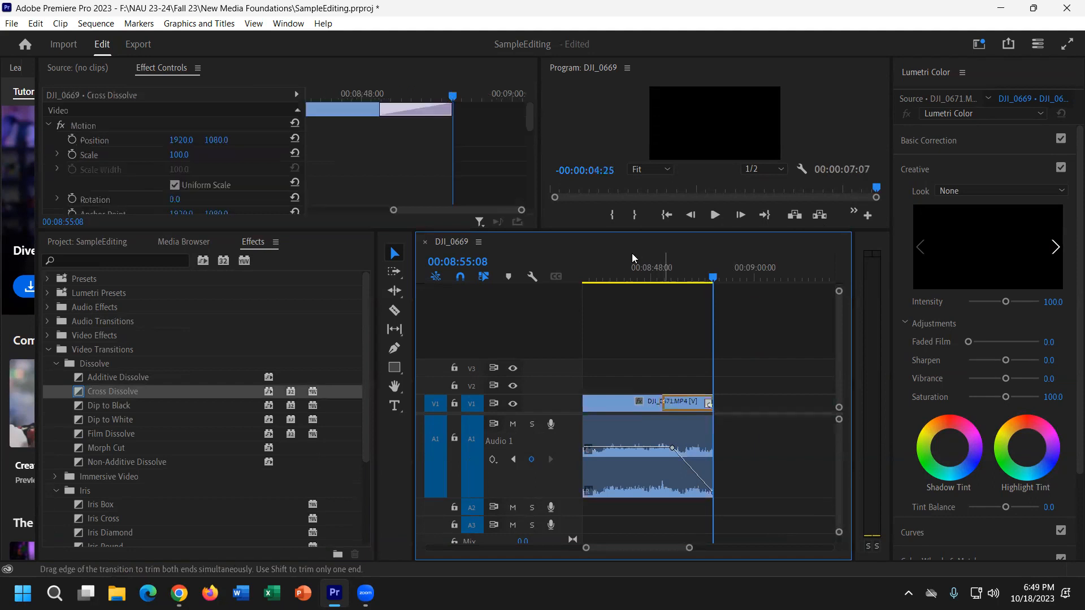
Preview the dissolve full screen from just before the transition, then exit full screen.
left_click(667, 277)
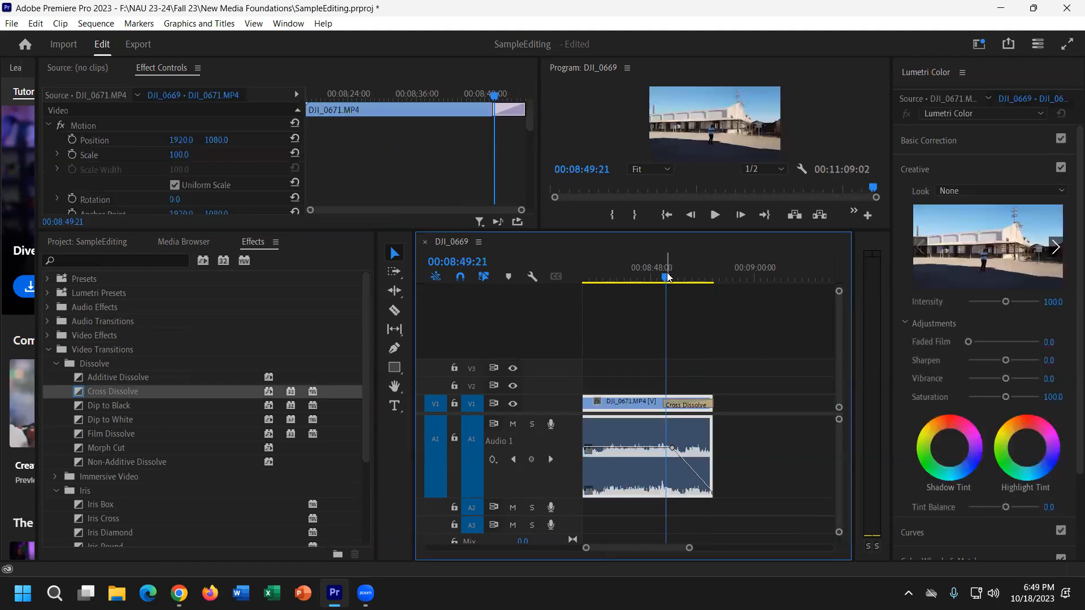
key("space")
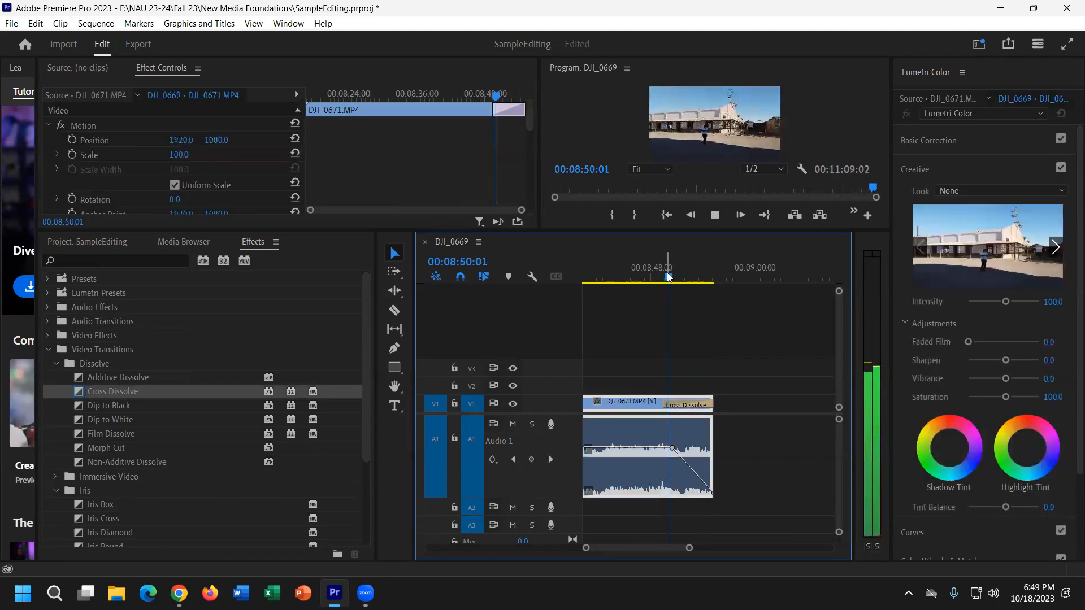
left_click(1068, 45)
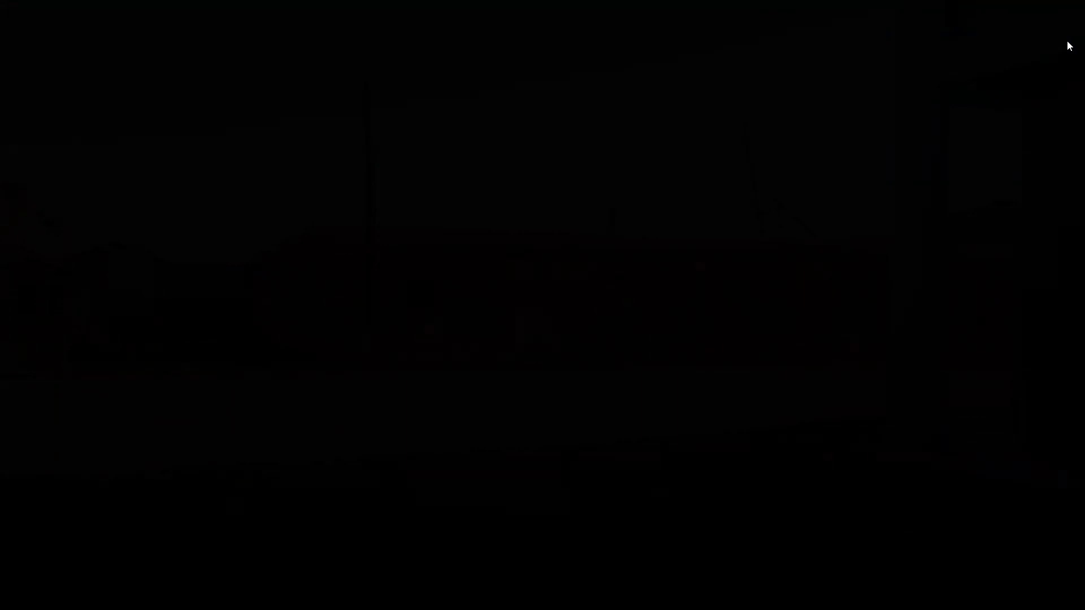
key("Escape")
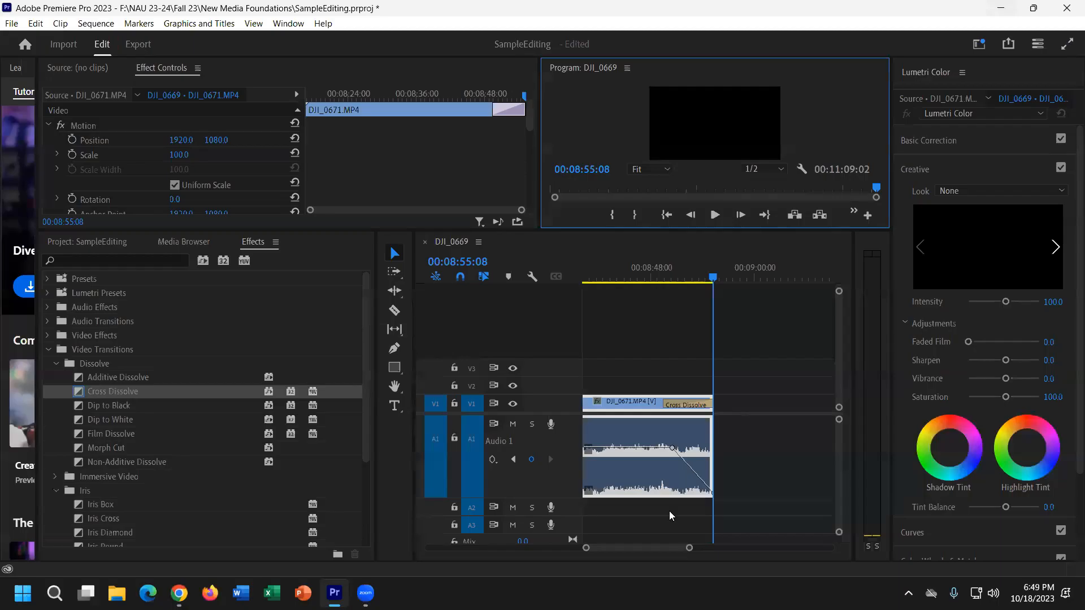
left_click_drag(689, 552, 721, 548)
Create a text title reading 'dfadfsafsdafsadfa' on the frame at 08:35:26.
left_click(661, 281)
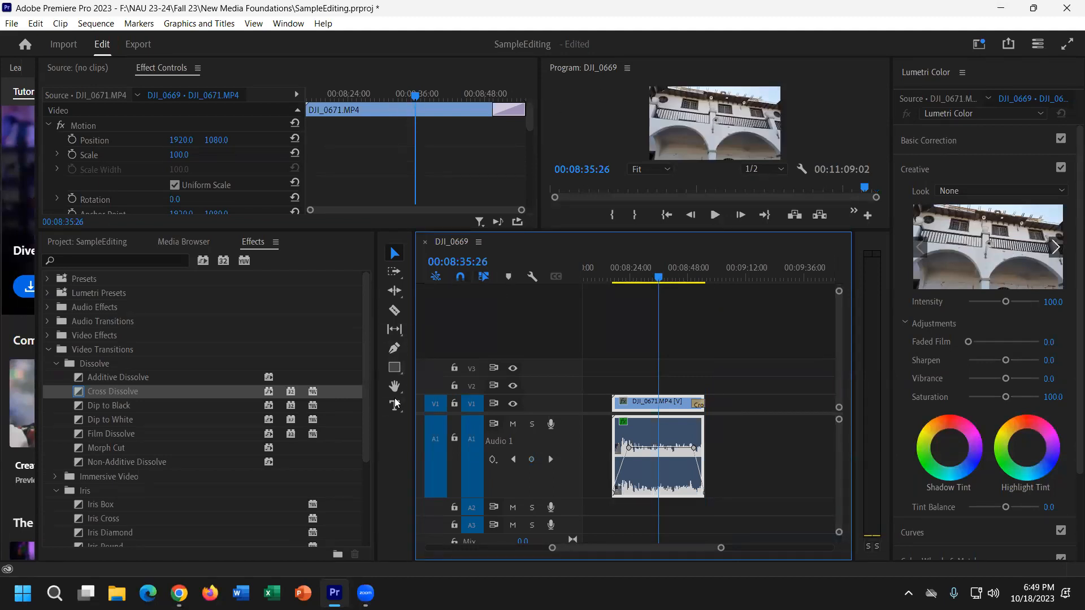
left_click(397, 407)
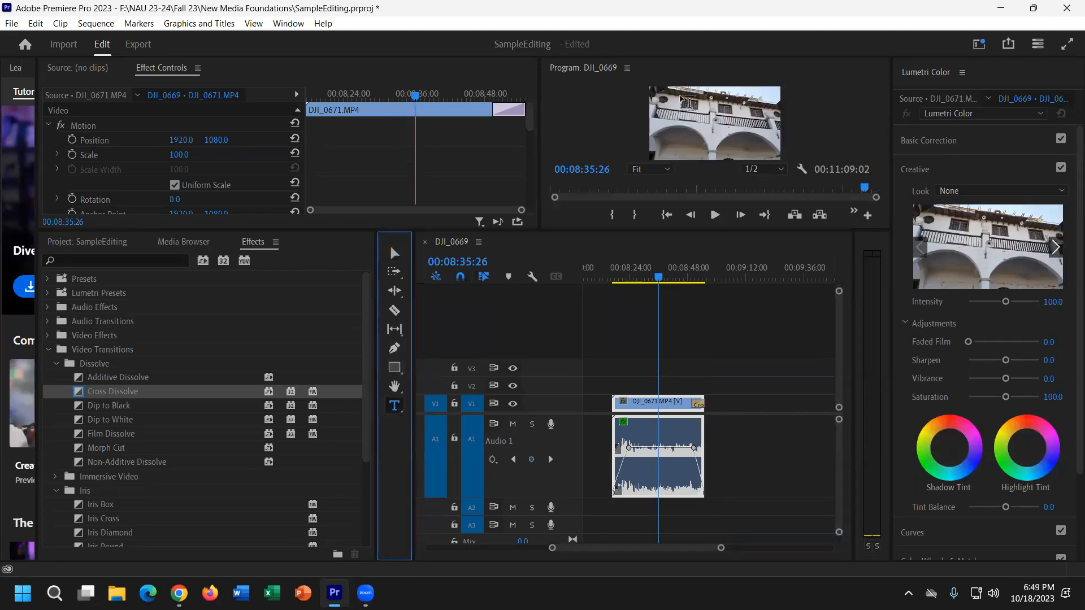
left_click_drag(702, 229, 668, 341)
left_click(684, 187)
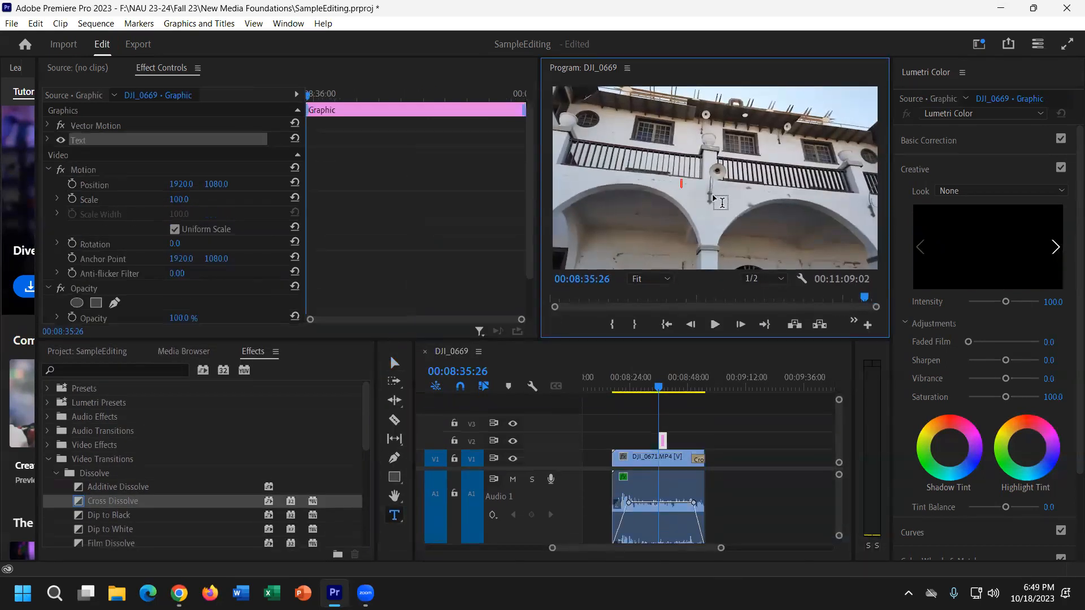
type("dfadfsafsdafsadfa")
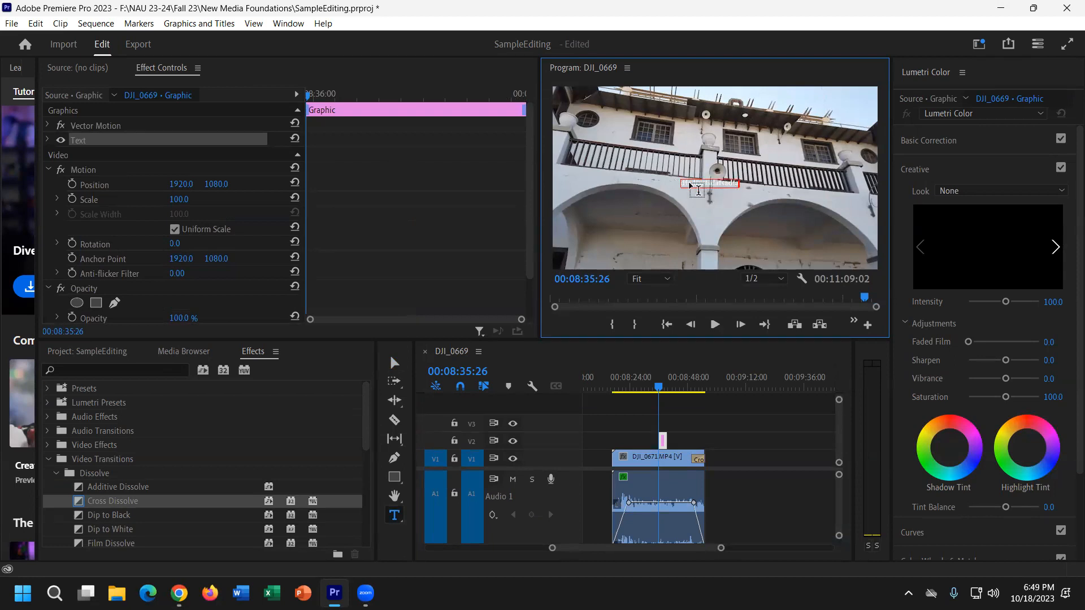
Shift the title graphic on V2, extend it to start earlier, and widen the Lumetri Color panel.
left_click_drag(665, 441, 680, 442)
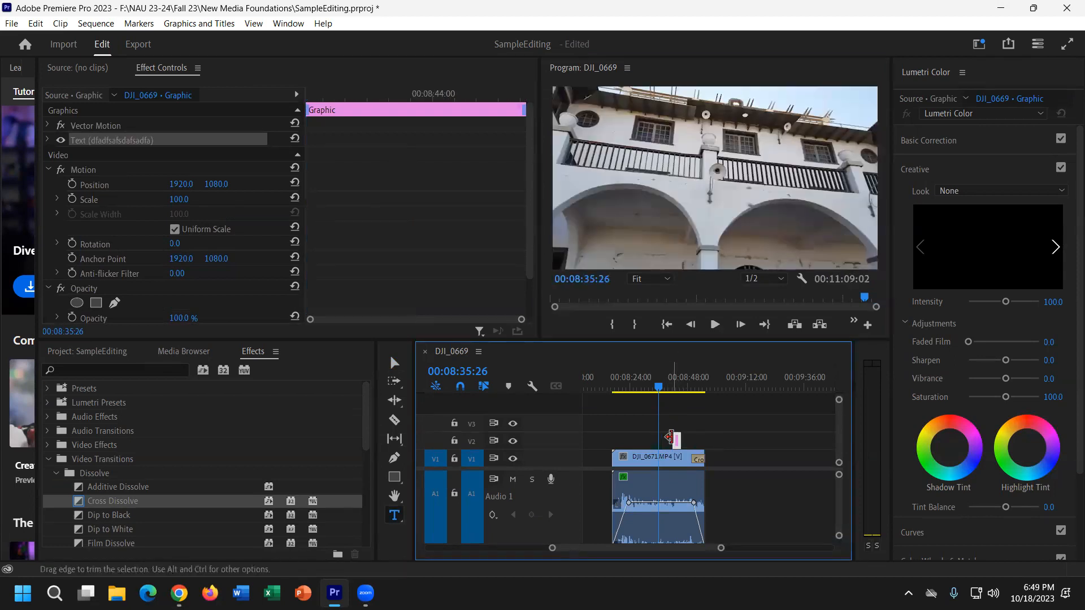
key("=")
key("=")
left_click_drag(765, 441, 742, 441)
left_click(773, 377)
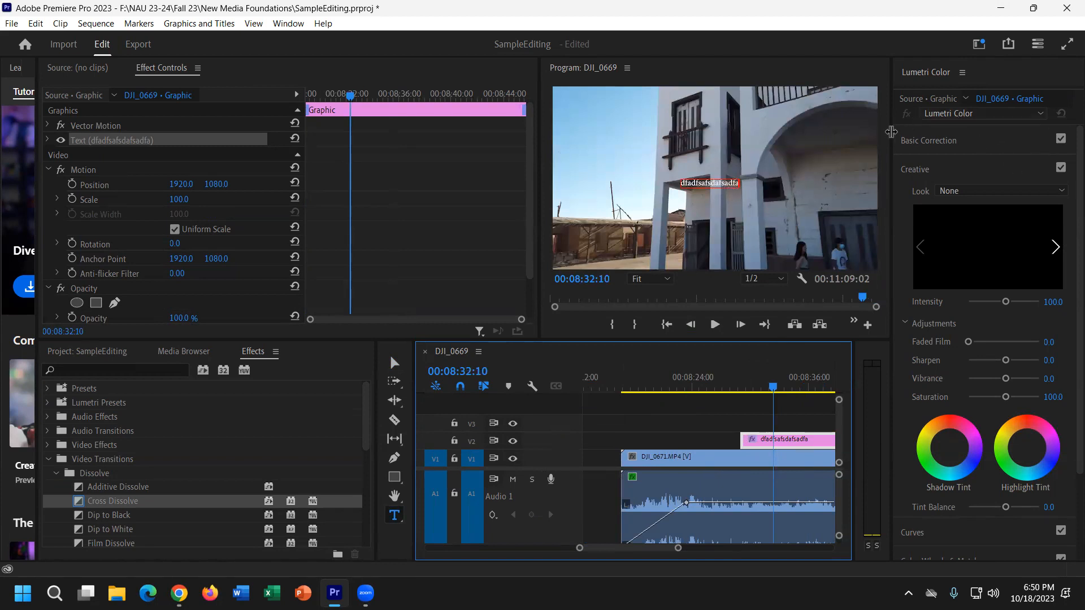
mouse_move(892, 138)
left_mouse_down()
mouse_move(786, 142)
mouse_move(877, 142)
left_mouse_up()
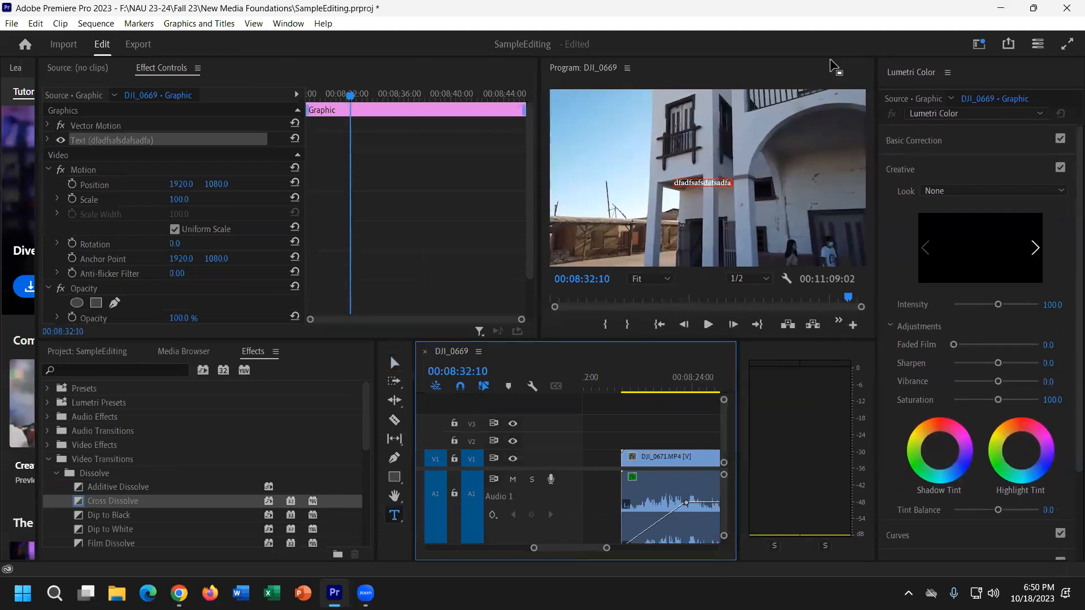
Show the Essential Graphics panel and widen the timeline so the title clip is visible.
left_click(286, 25)
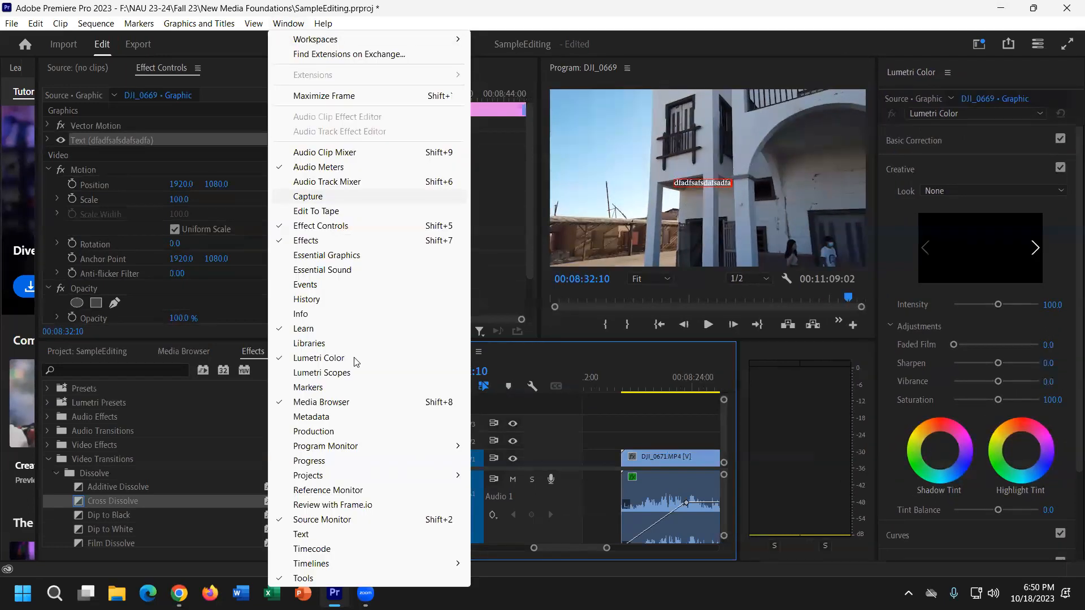
left_click(357, 259)
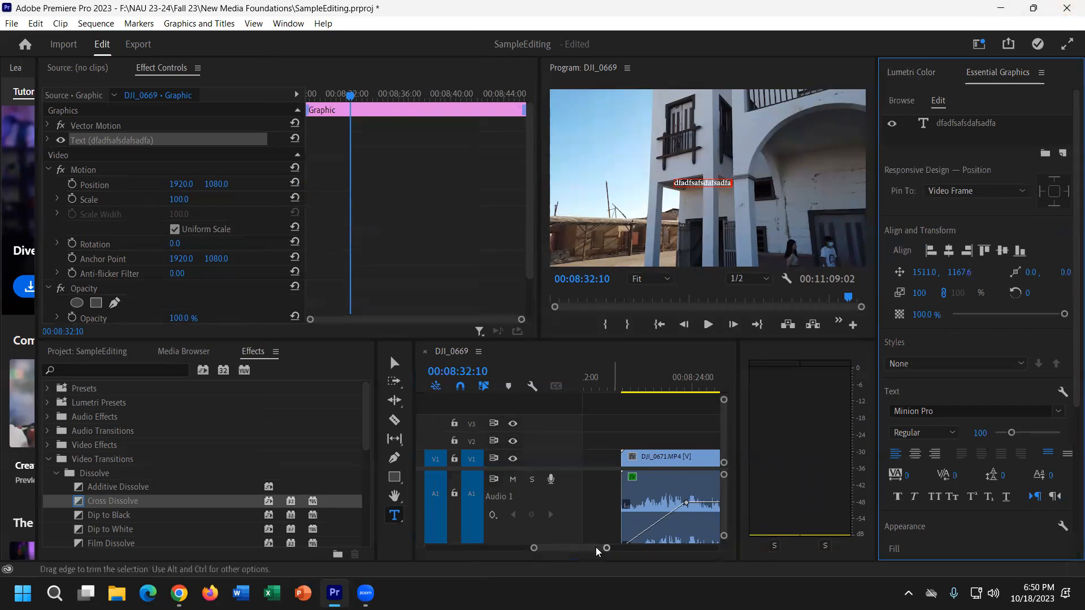
left_click_drag(738, 462, 842, 462)
left_click_drag(631, 552, 635, 552)
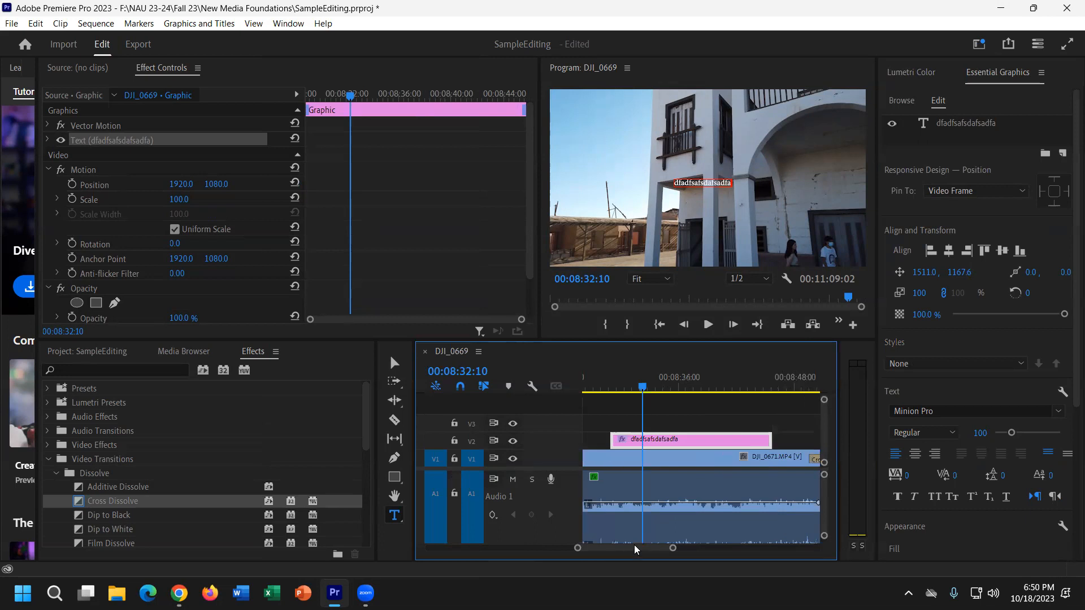
Set the title in MS Reference Sans Serif at size 234, centre-aligned and horizontally centred.
double_click(966, 125)
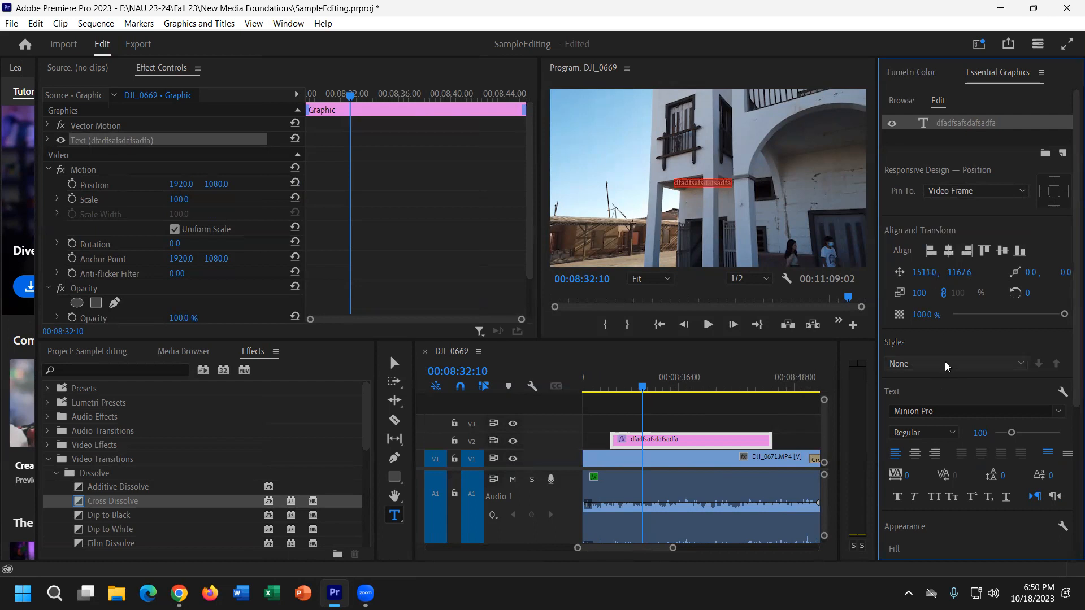
left_click(955, 412)
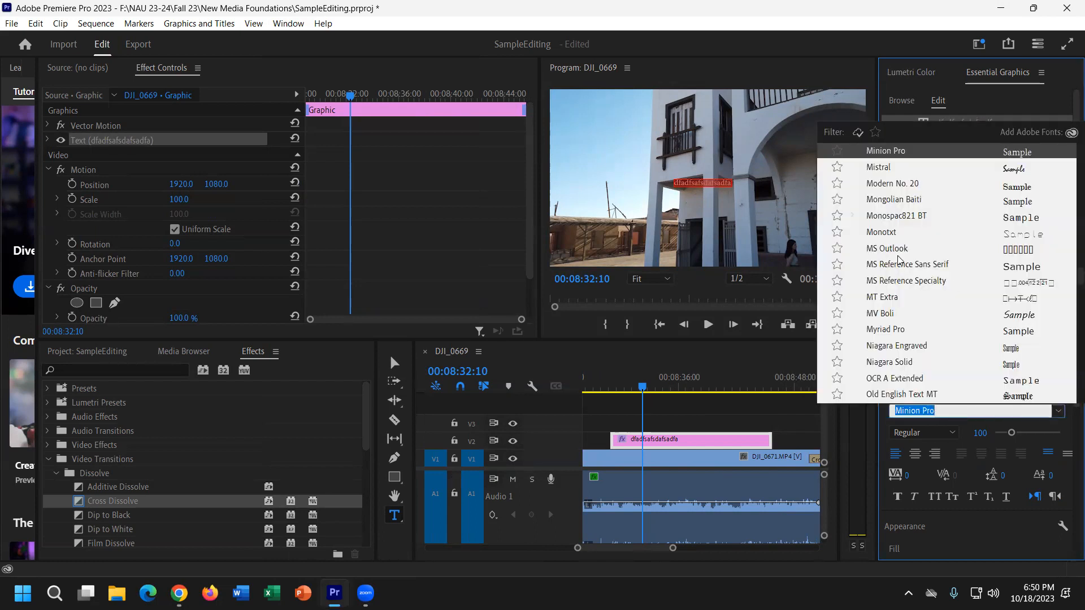
scroll(889, 259, "down", 3)
key("Return")
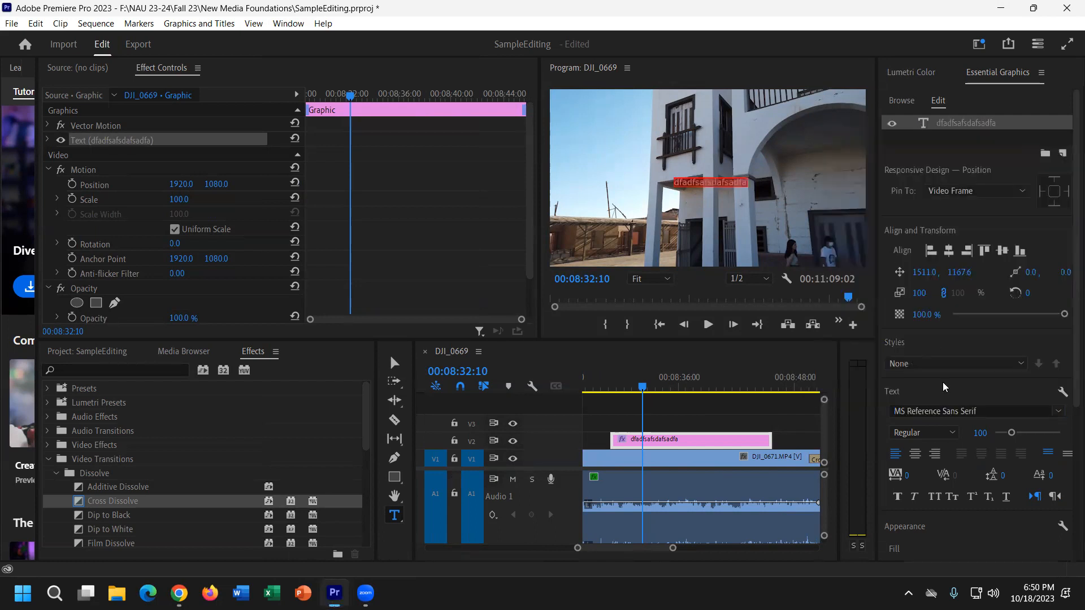
left_click(1034, 438)
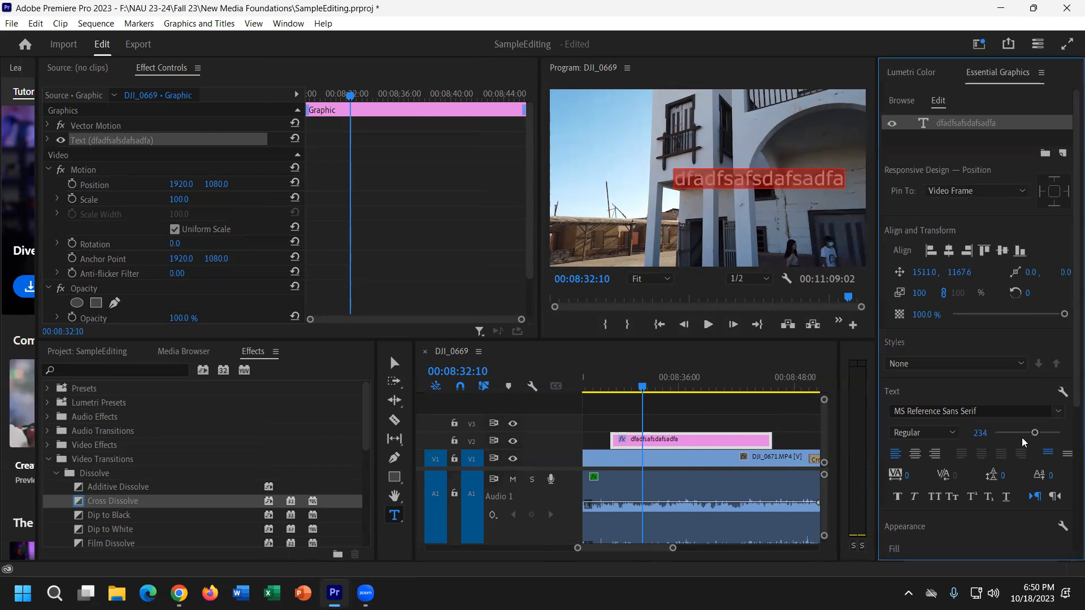
left_click(915, 454)
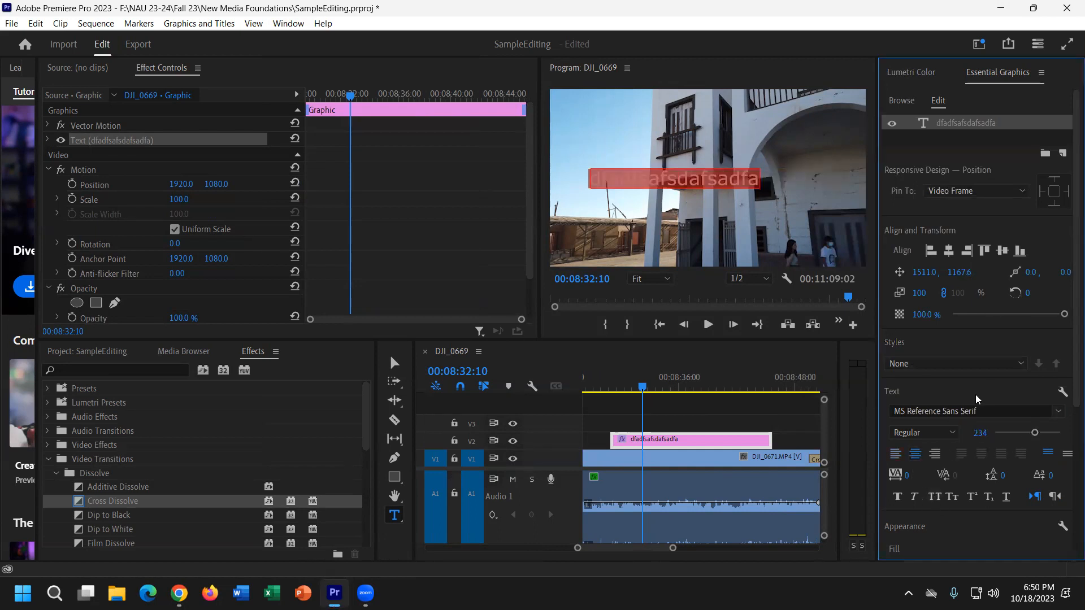
left_click(935, 252)
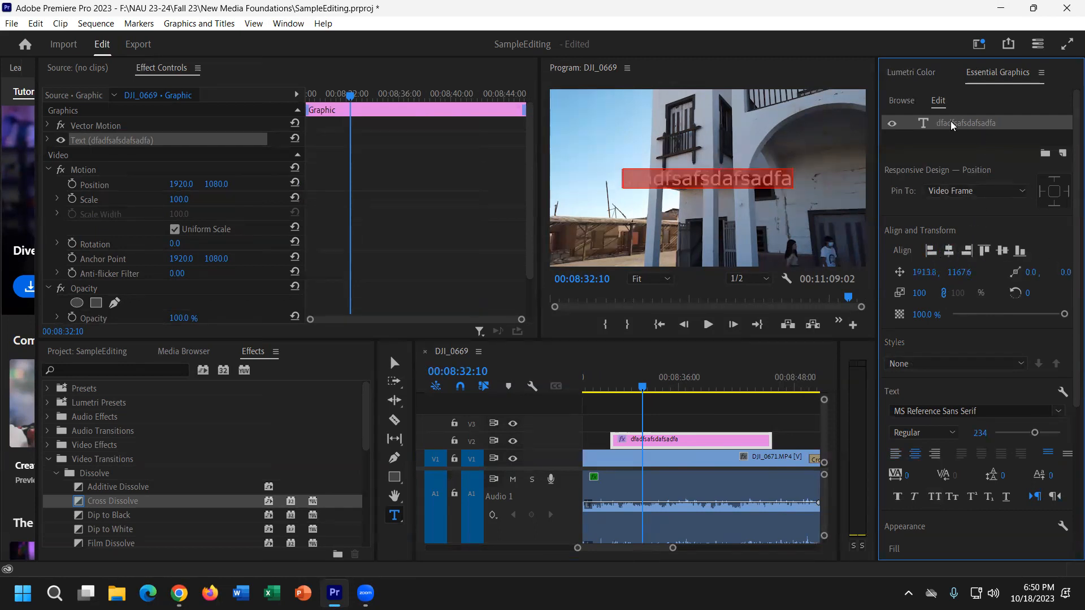
Replace the title wording with 'adfsdafasdfec'.
left_click(770, 189)
type("adfsdafasdfec")
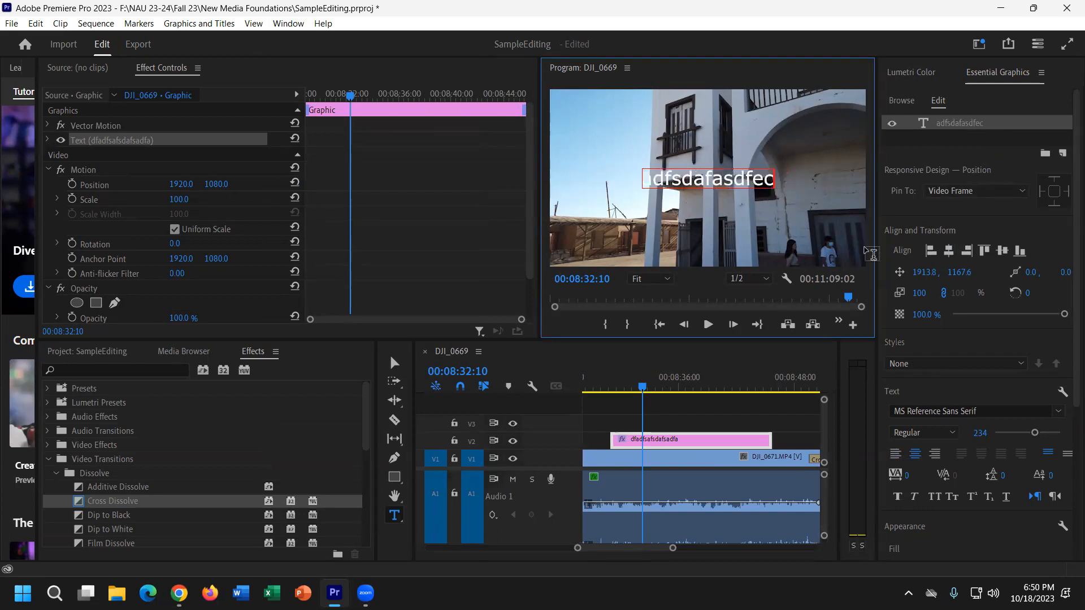
scroll(1020, 513, "down", 3)
scroll(1021, 513, "down", 5)
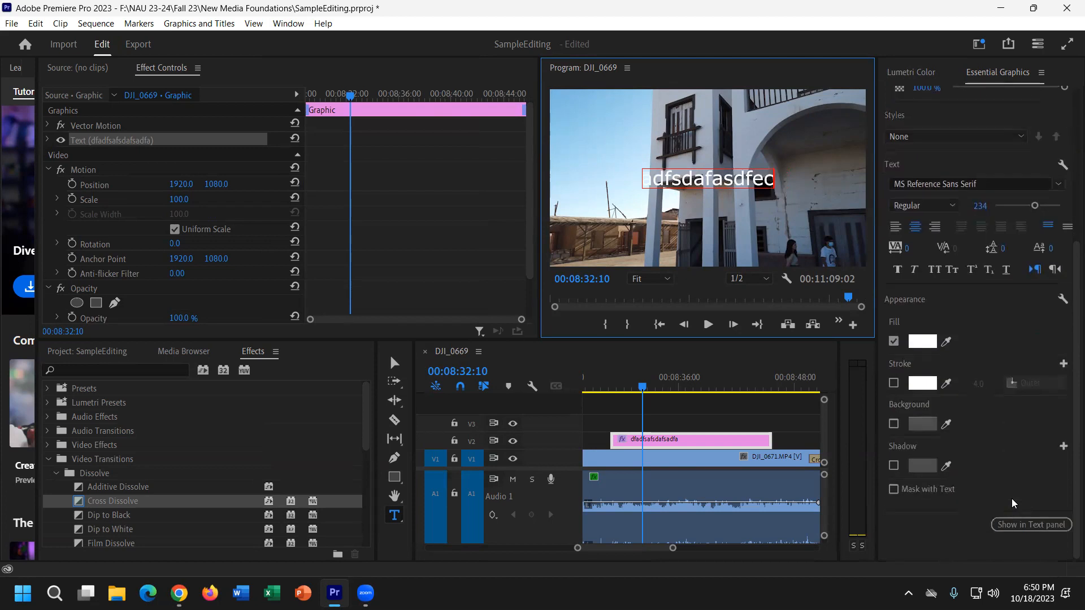
Try a dark red outline of thickness 28 on the title, leaving the fill colour unchanged.
left_click(895, 385)
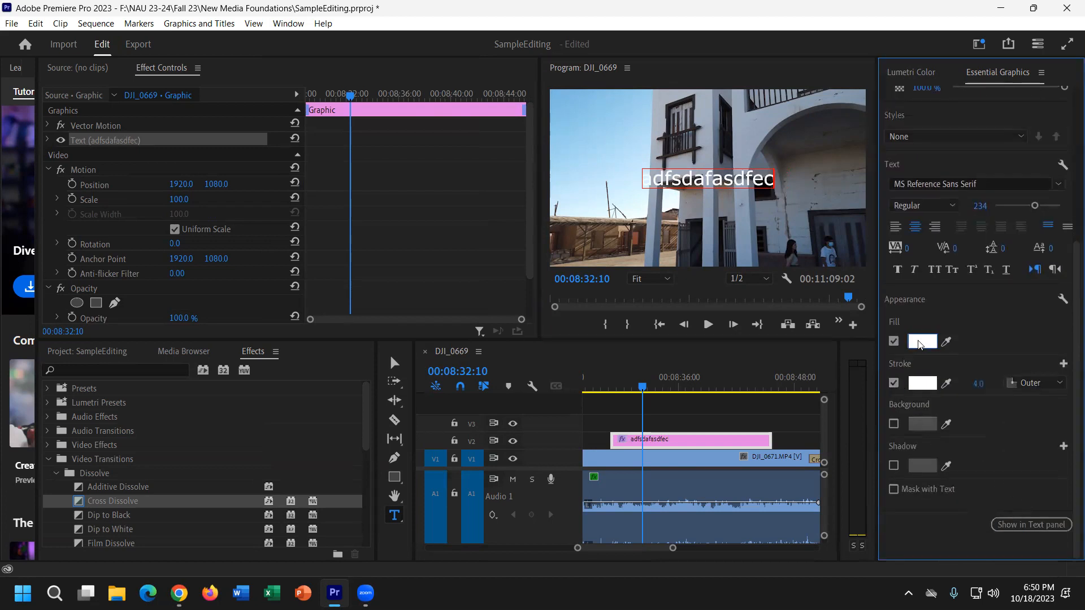
left_click(922, 384)
left_click(520, 274)
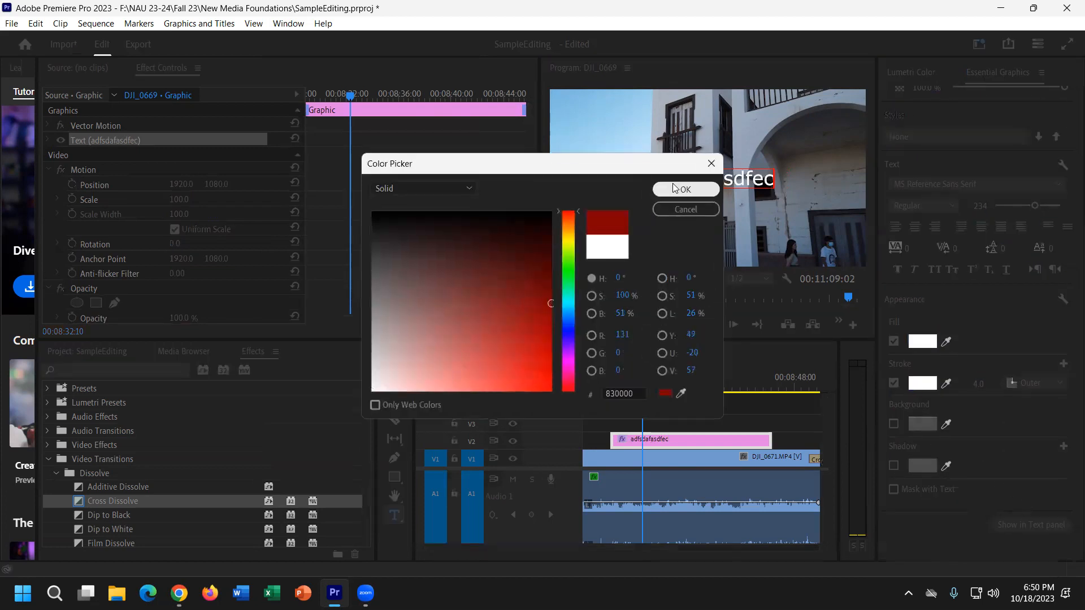
left_click(680, 193)
left_click_drag(978, 384, 992, 384)
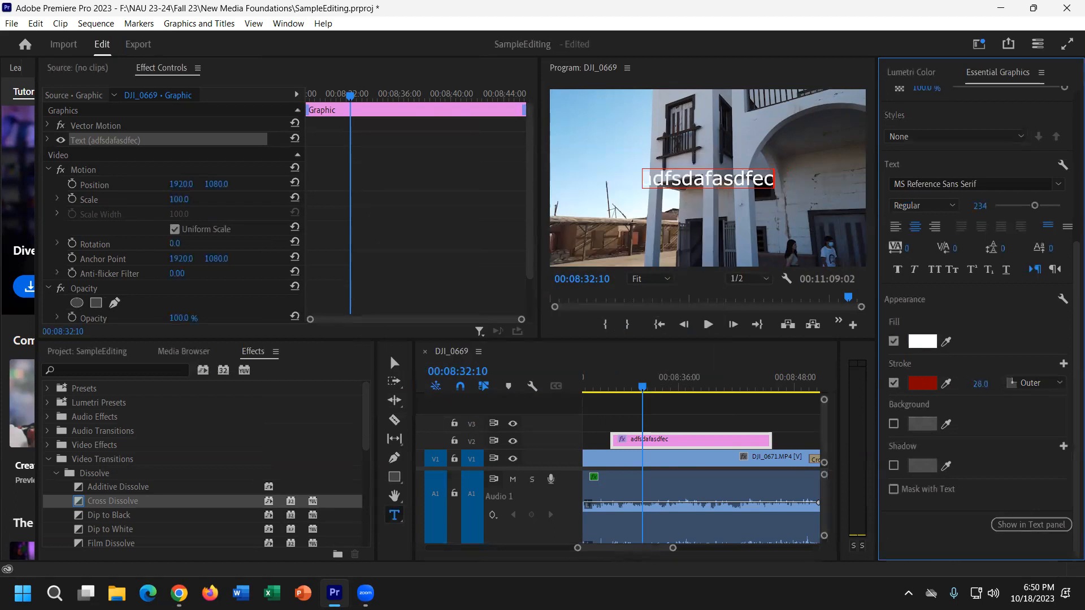
left_click(923, 341)
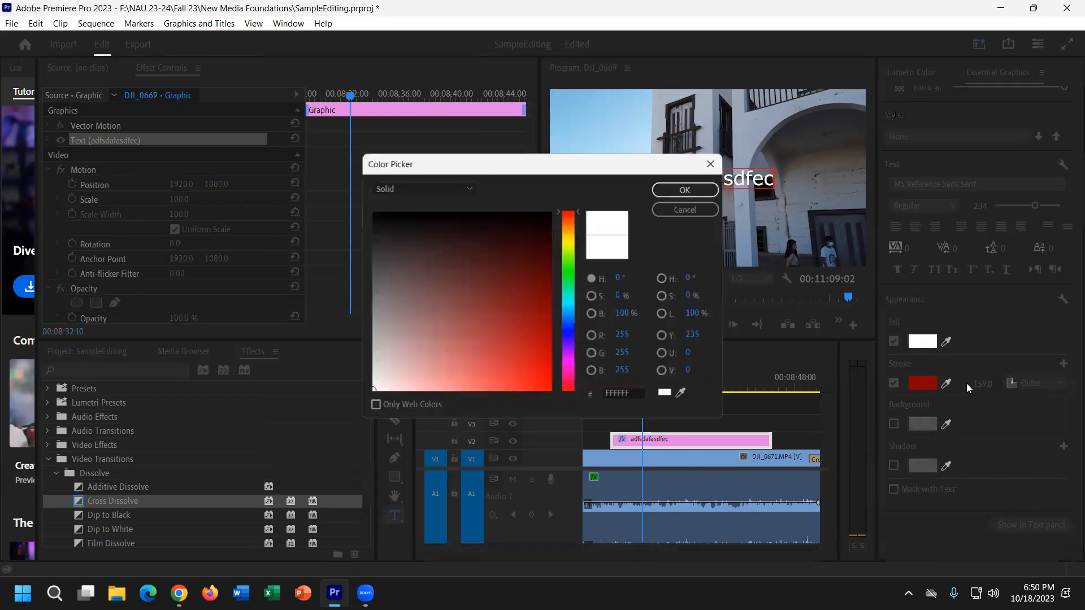
left_click(711, 164)
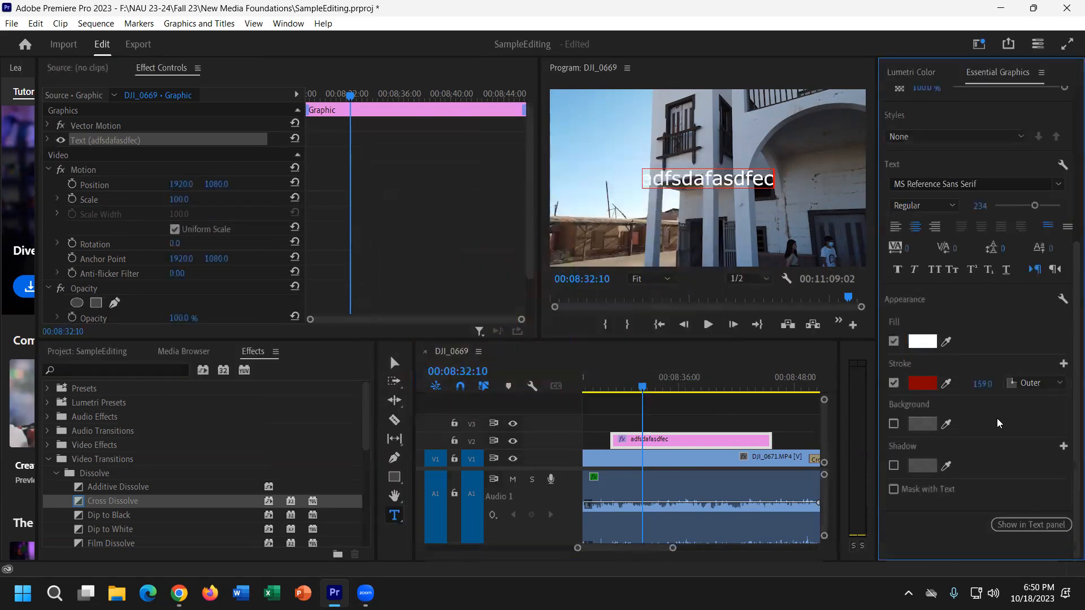
Add a background box and a drop shadow behind the title.
left_click(893, 425)
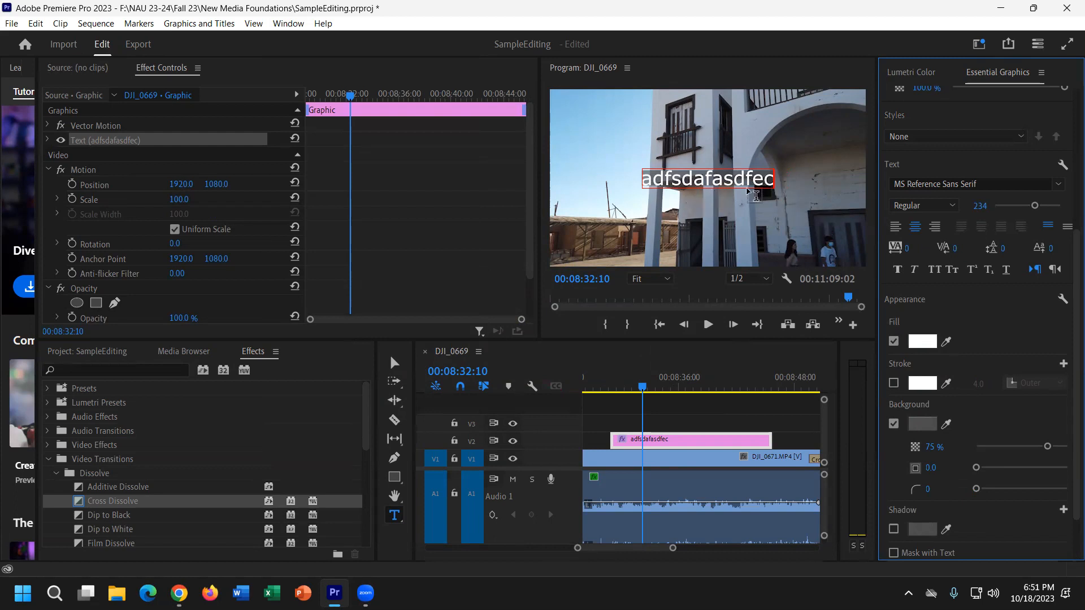
left_click(894, 529)
scroll(920, 503, "down", 1)
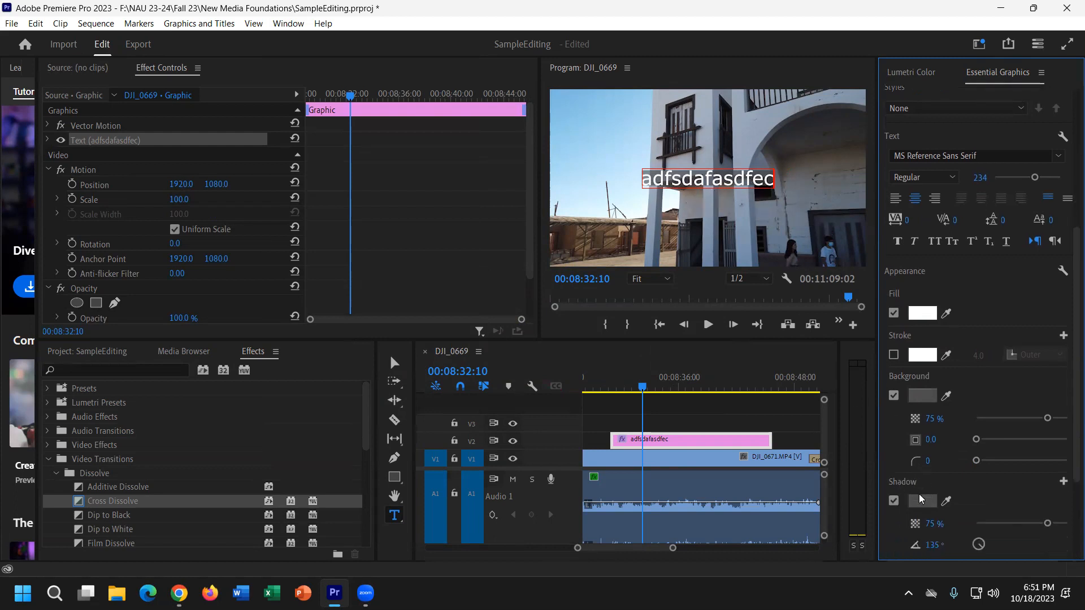
scroll(927, 499, "down", 2)
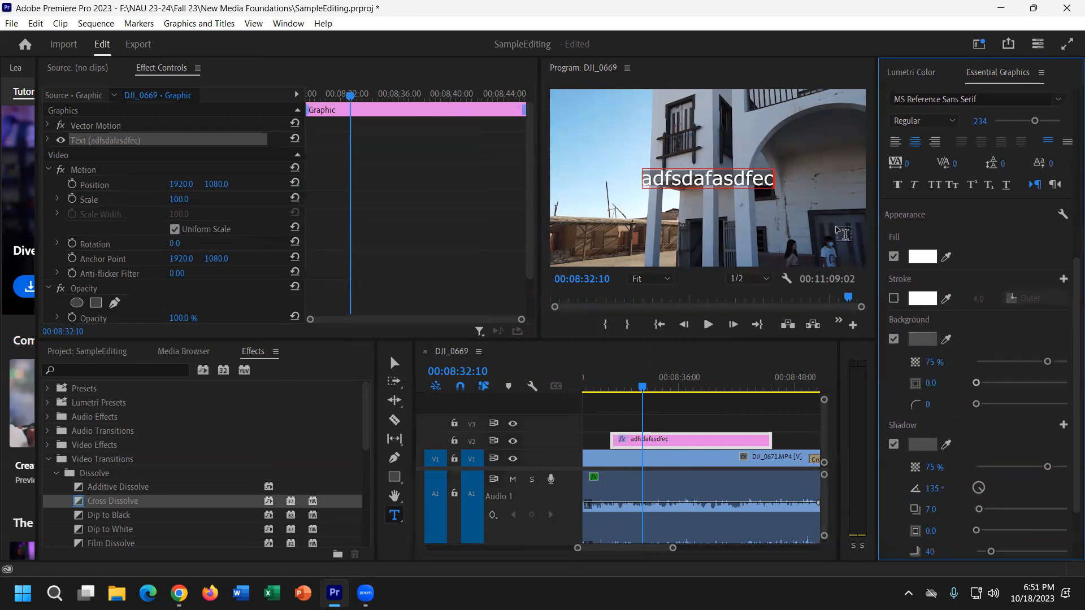
scroll(933, 293, "up", 10)
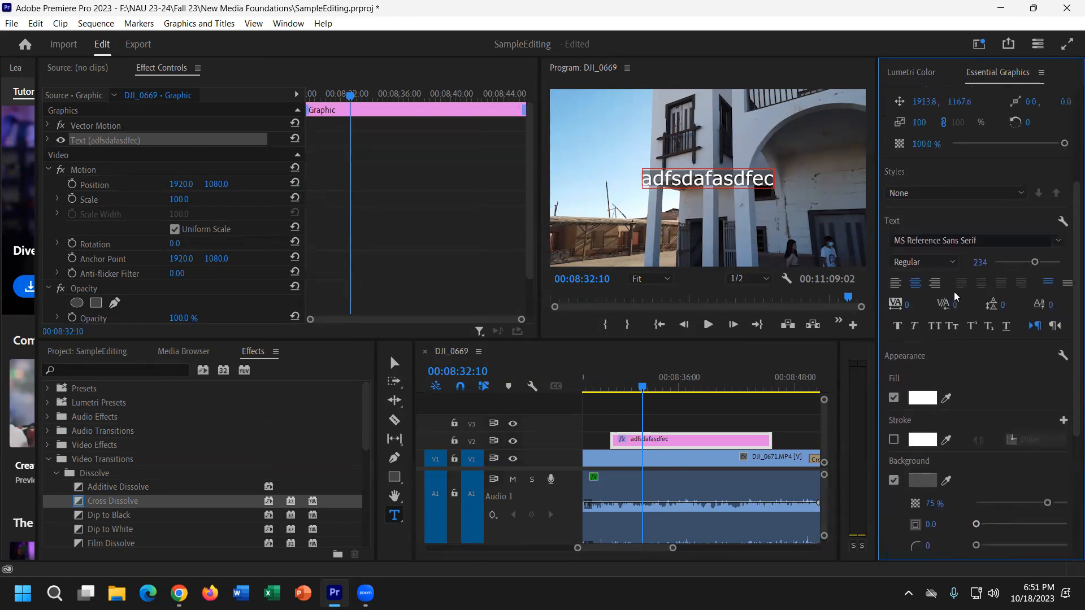
scroll(986, 223, "up", 1)
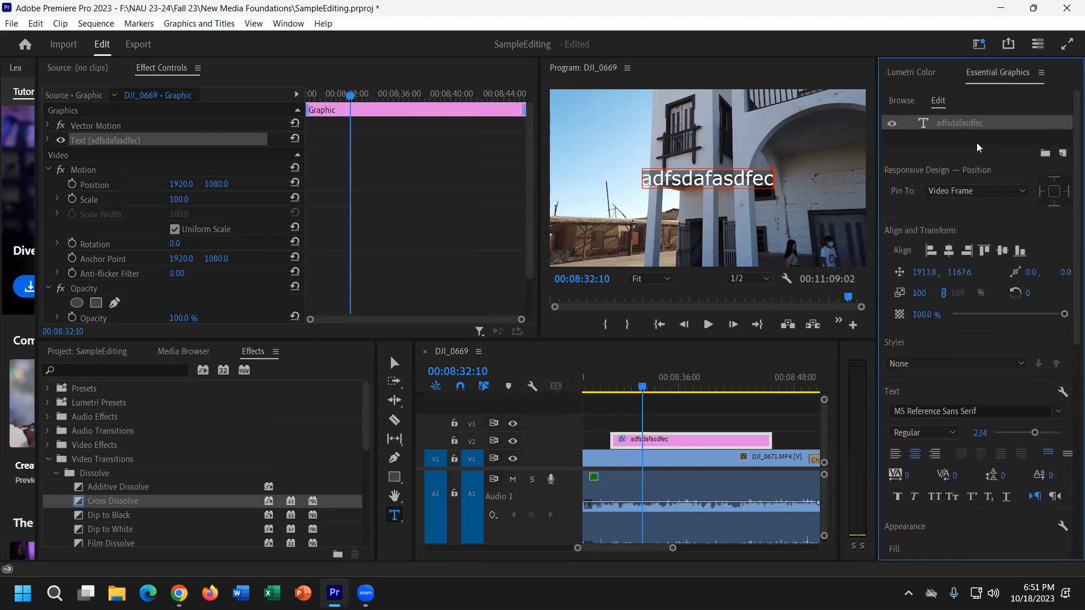
Place the Angled Credits template from My Templates onto V3 at the sequence end.
left_click(900, 99)
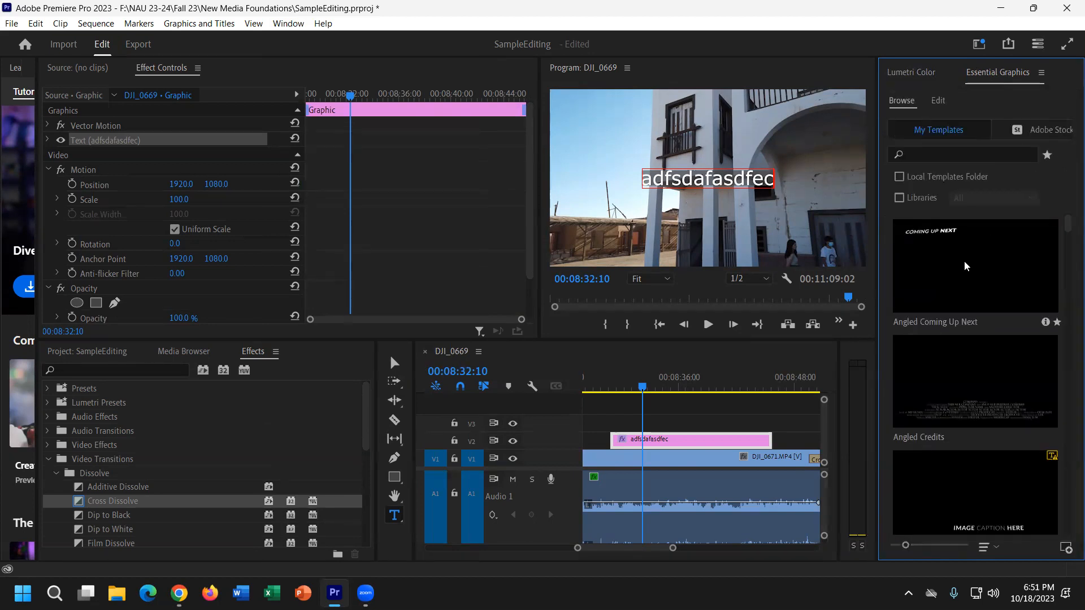
scroll(967, 283, "down", 2)
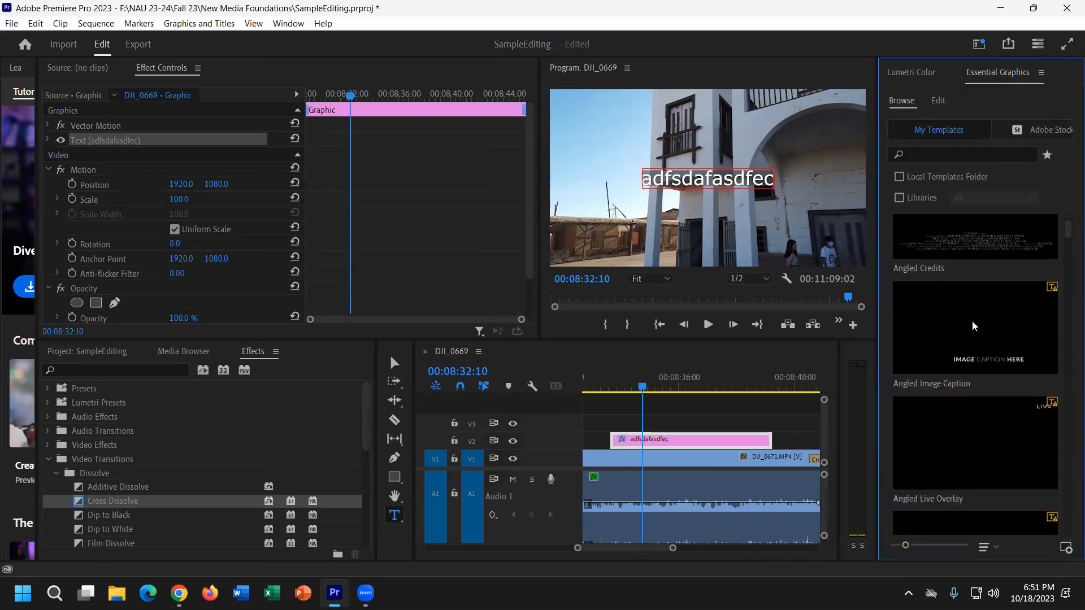
mouse_move(972, 308)
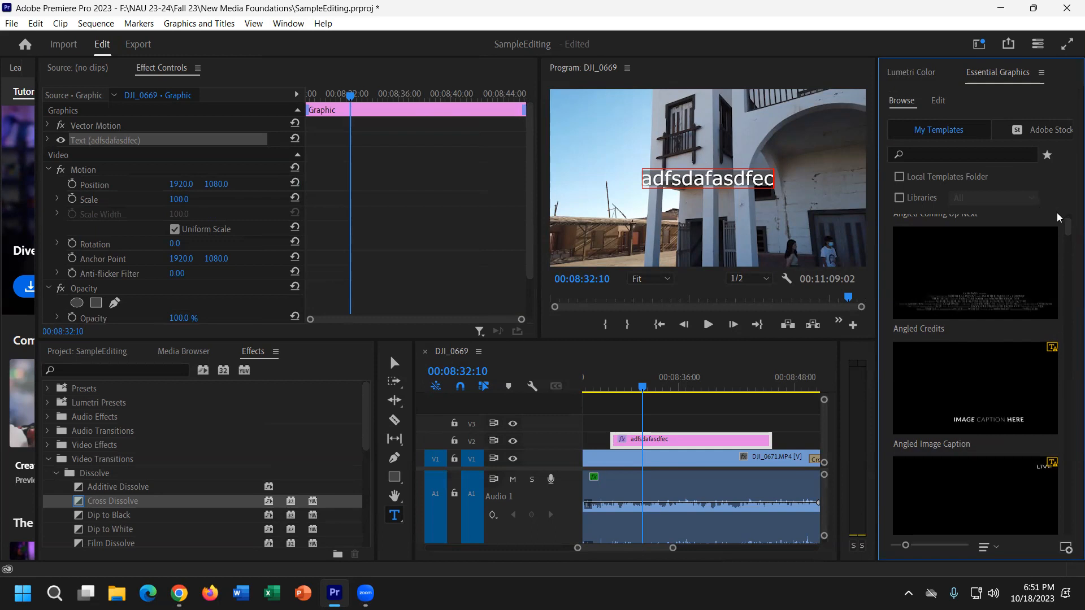
mouse_move(1067, 228)
left_mouse_down()
mouse_move(1069, 533)
mouse_move(1068, 220)
left_mouse_up()
left_click_drag(975, 379, 792, 425)
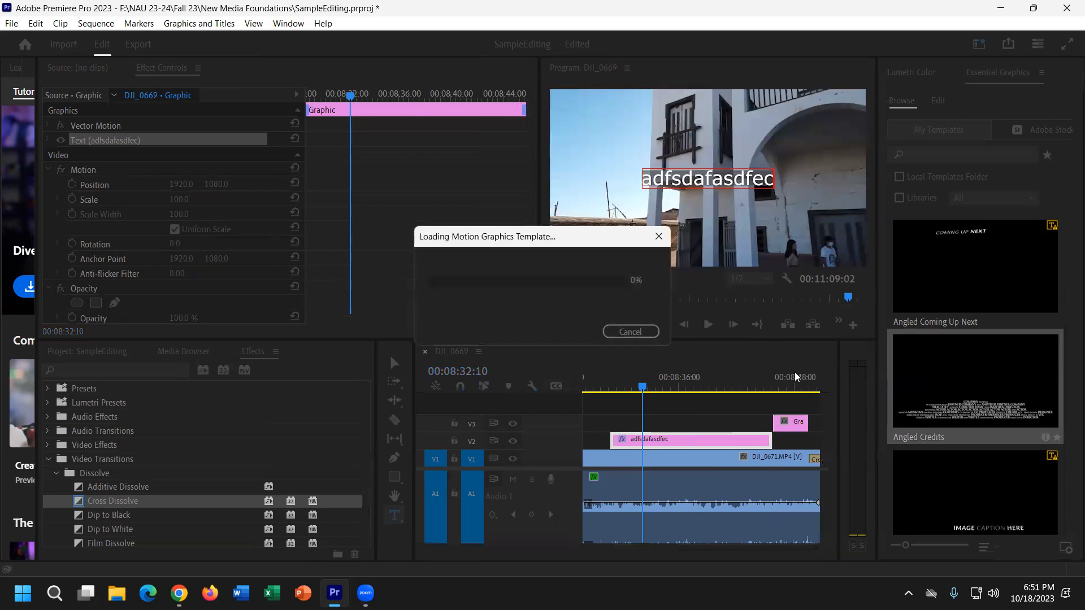
left_click(785, 379)
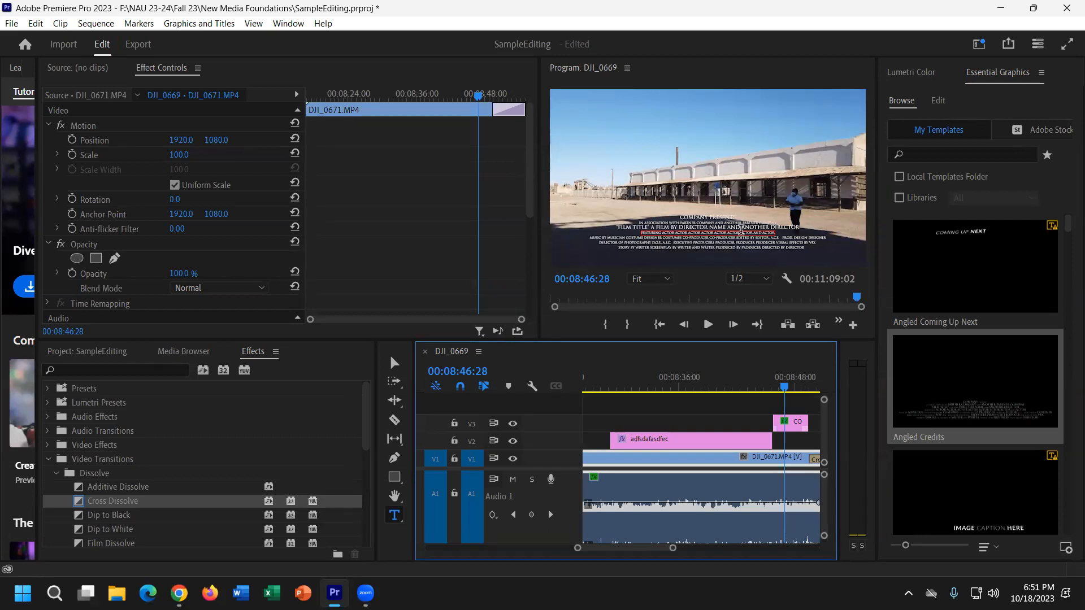
Save the project and bring up the Export page for the sequence.
left_click(10, 24)
left_click(65, 206)
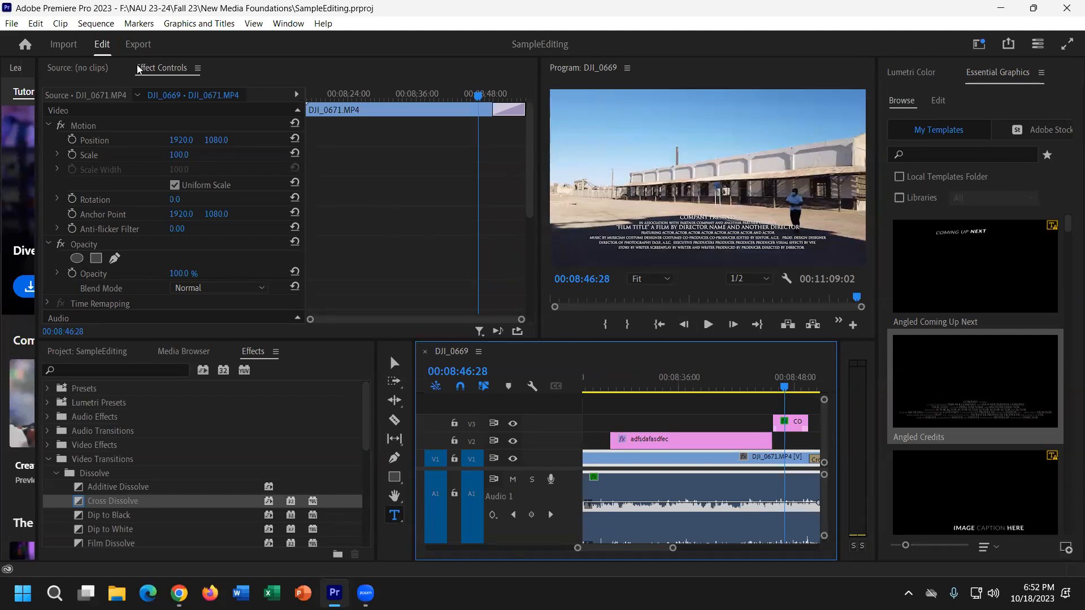
left_click(10, 24)
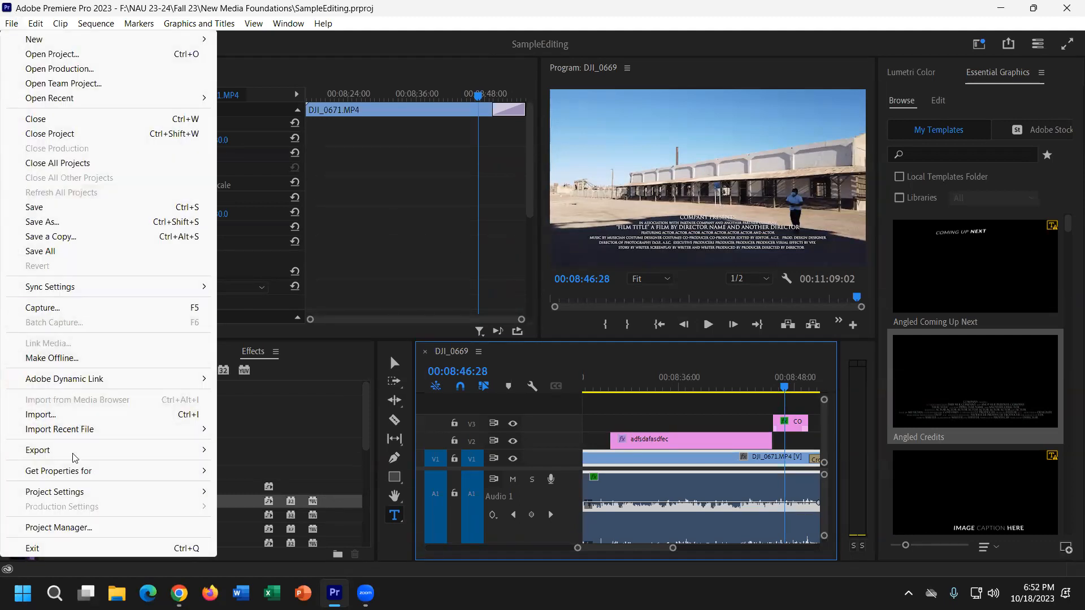
mouse_move(125, 455)
left_click(319, 274)
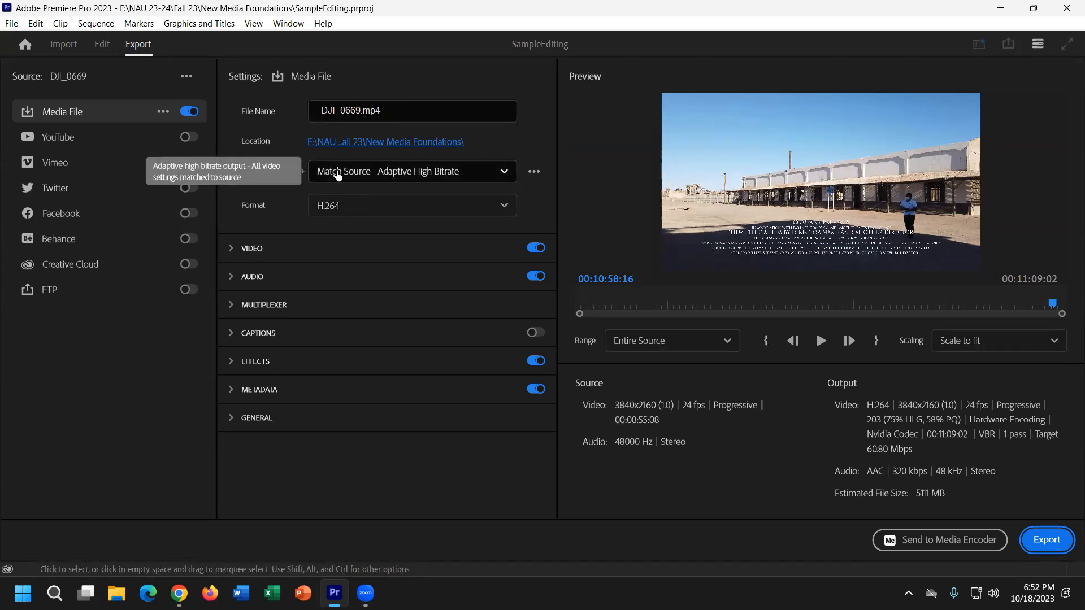
Choose the High Quality 1080p HD preset for the H.264 export.
left_click(337, 176)
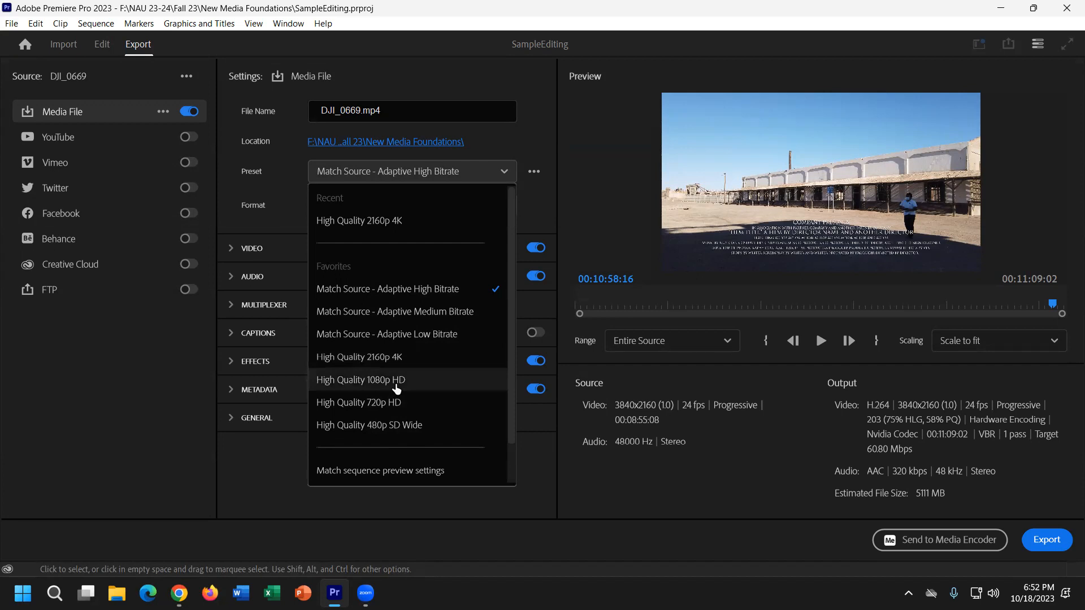
left_click(375, 383)
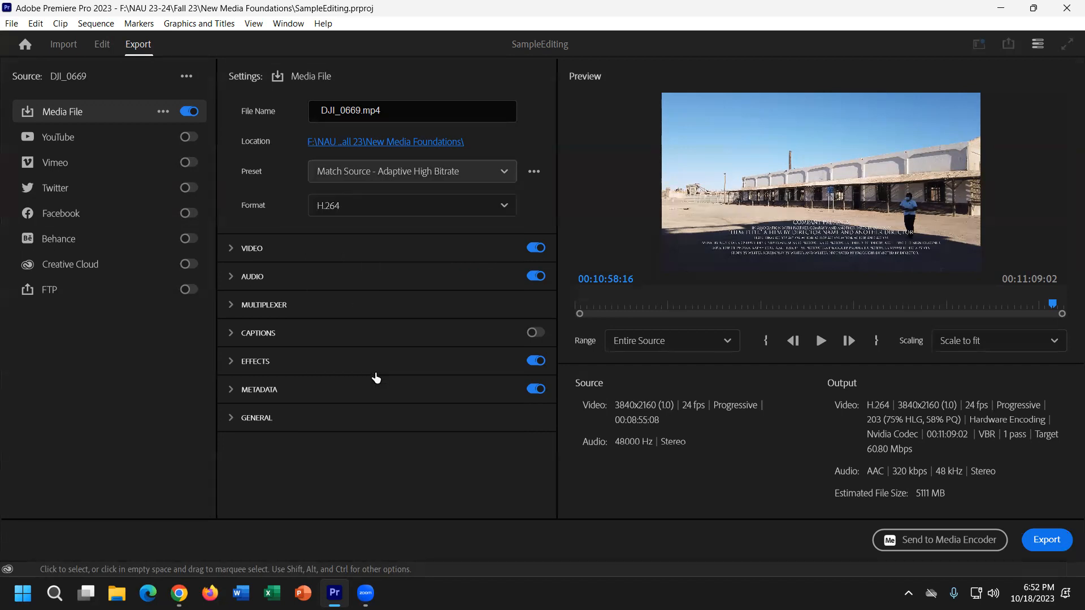